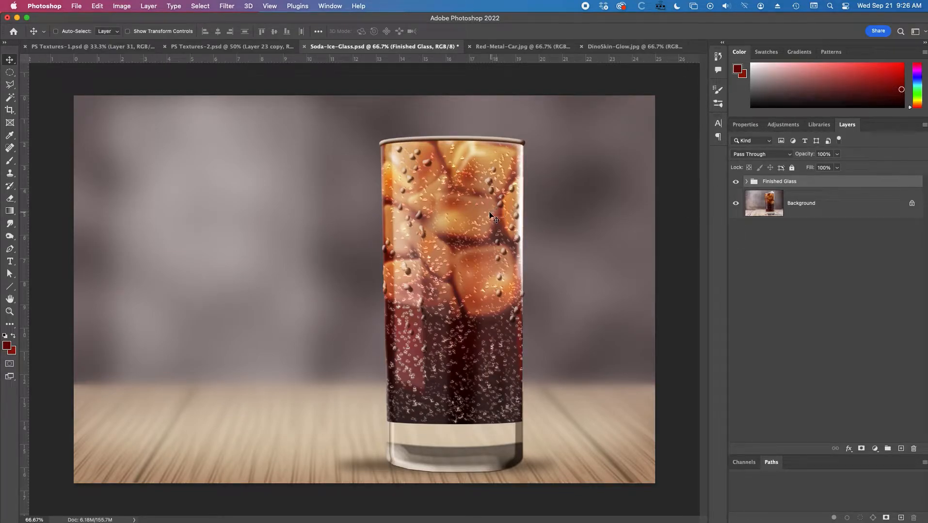
# Hide the Finished Glass group and examine the ice cubes above the glass rim in the original photo.
pyautogui.click(735, 182)
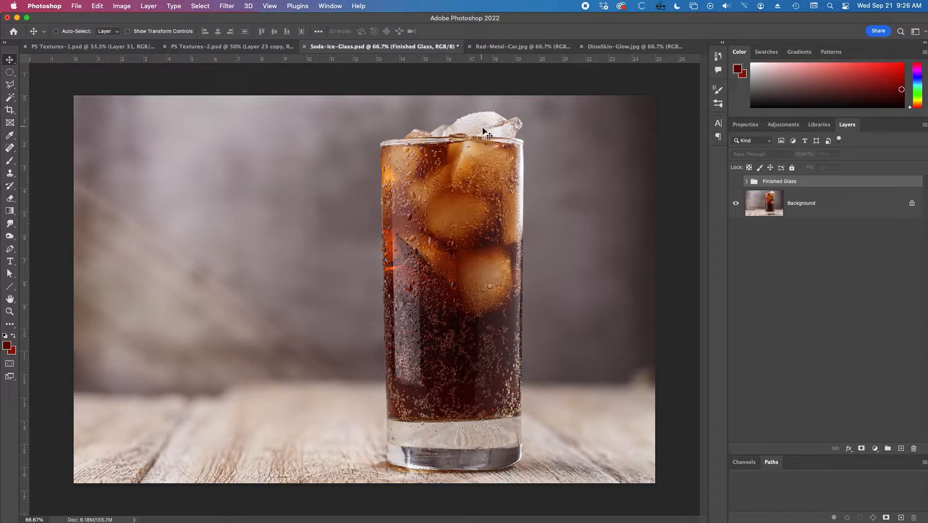
pyautogui.scroll(5, 482, 131)
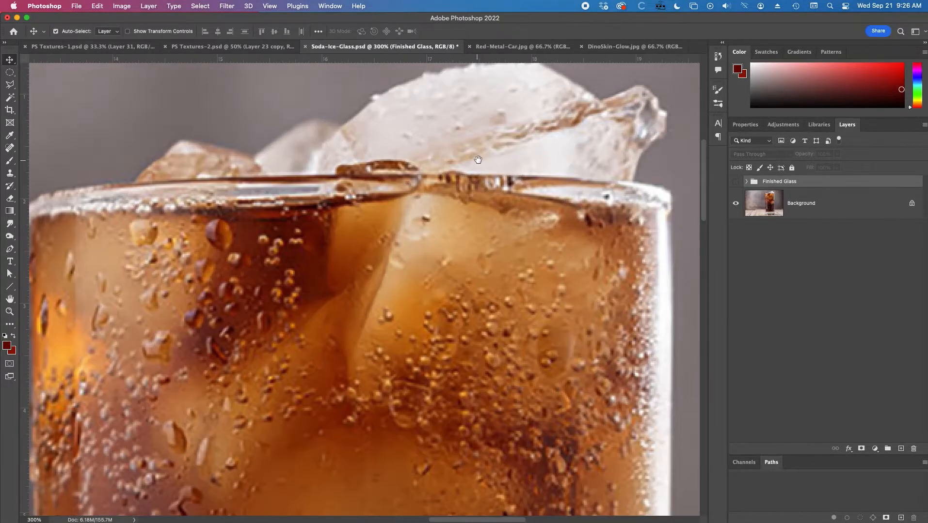
pyautogui.moveTo(493, 143); pyautogui.dragTo(490, 176)
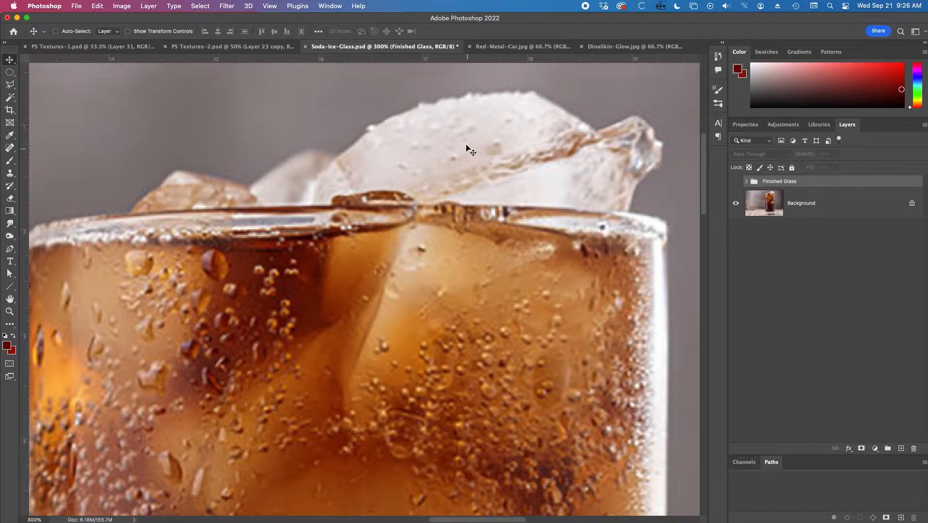
pyautogui.keyDown('alt'); pyautogui.click(487, 261); pyautogui.keyUp('alt')
pyautogui.keyDown('alt'); pyautogui.click(509, 255); pyautogui.keyUp('alt')
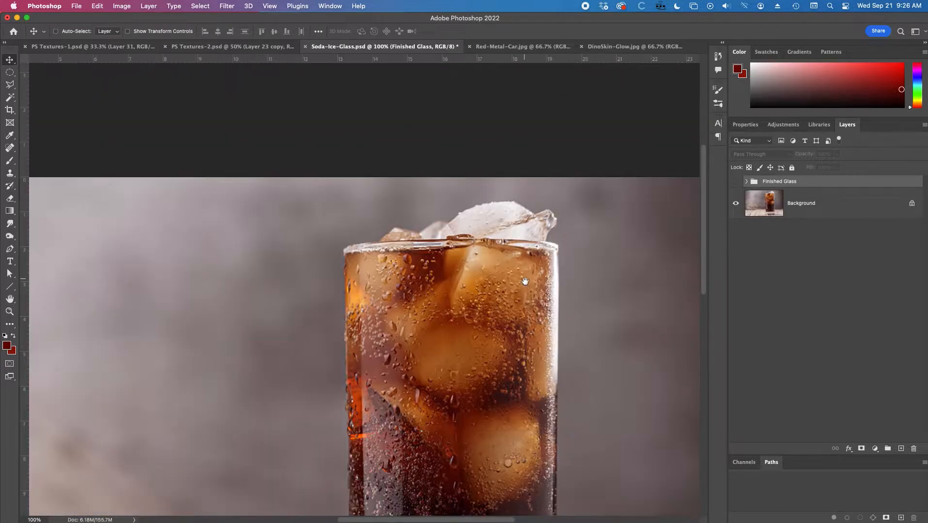
# Compare the painted soda glass with the original photo by toggling the Finished Glass group, leaving the group visible.
pyautogui.click(735, 182)
pyautogui.keyDown('alt'); pyautogui.click(491, 245); pyautogui.keyUp('alt')
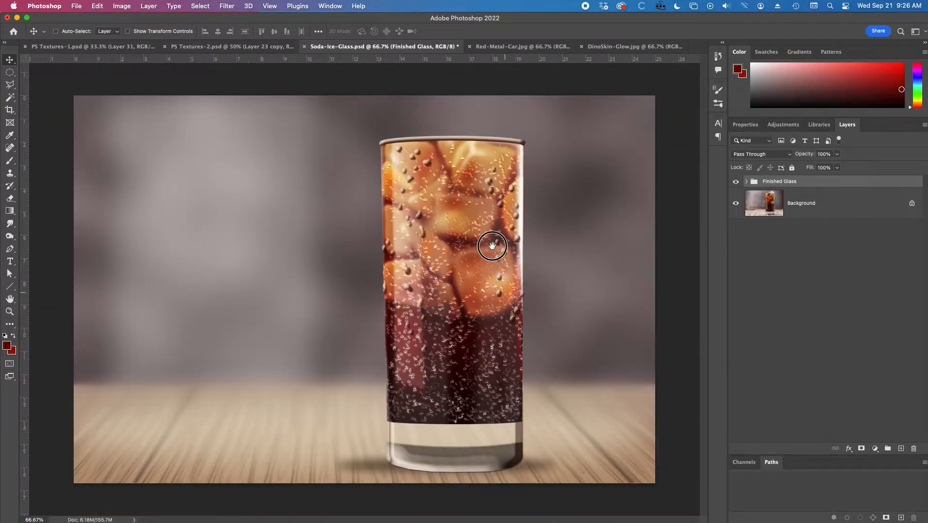
pyautogui.click(735, 184)
pyautogui.click(735, 185)
pyautogui.click(735, 183)
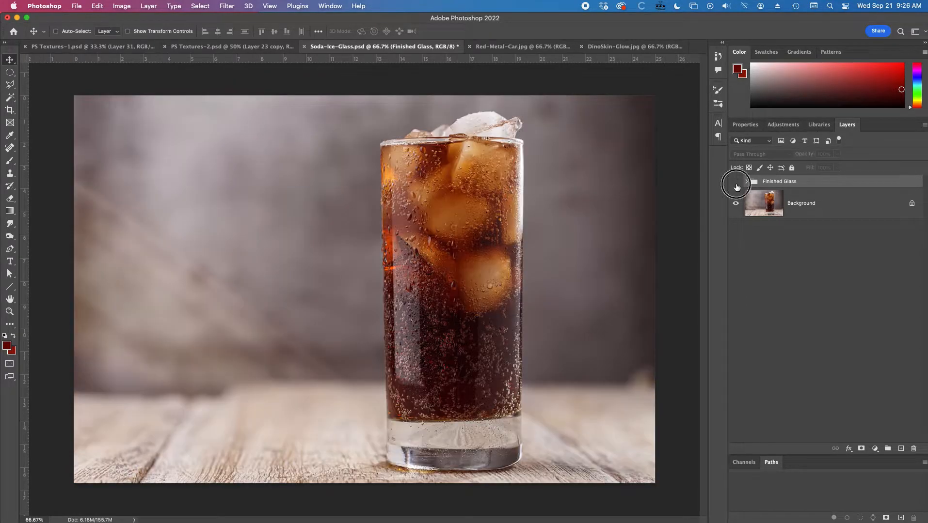
pyautogui.click(735, 183)
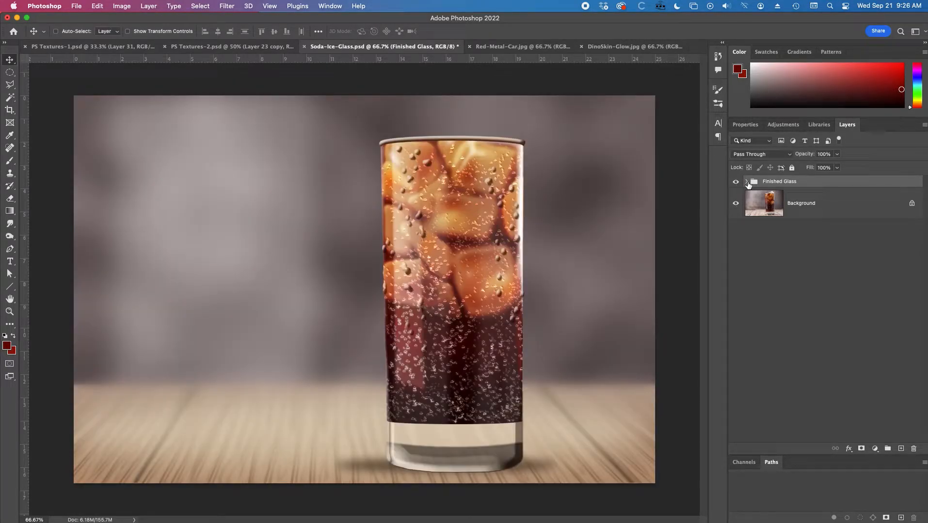
# Expand the Finished Glass group and toggle the Glass Total group to examine the background without the glass.
pyautogui.click(746, 181)
pyautogui.click(735, 194)
pyautogui.click(735, 194)
pyautogui.click(736, 194)
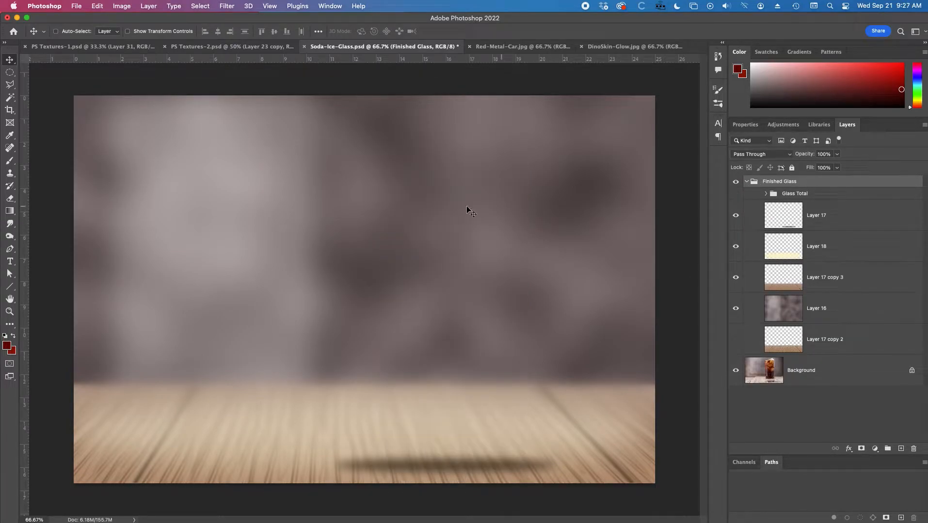
pyautogui.click(735, 194)
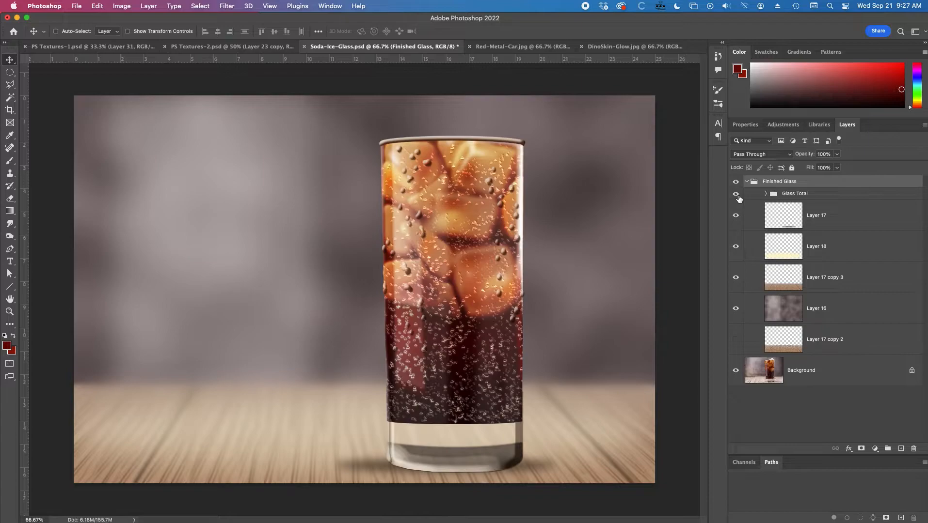
# Expand the Glass Total group and toggle the Soda Glass group and Layer 13 to examine what each contains.
pyautogui.click(765, 194)
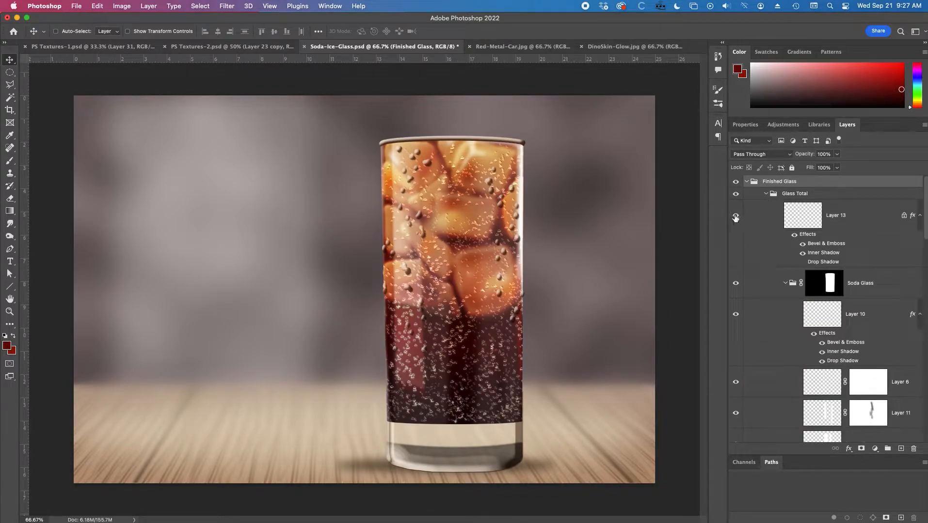
pyautogui.click(735, 284)
pyautogui.click(735, 285)
pyautogui.click(735, 285)
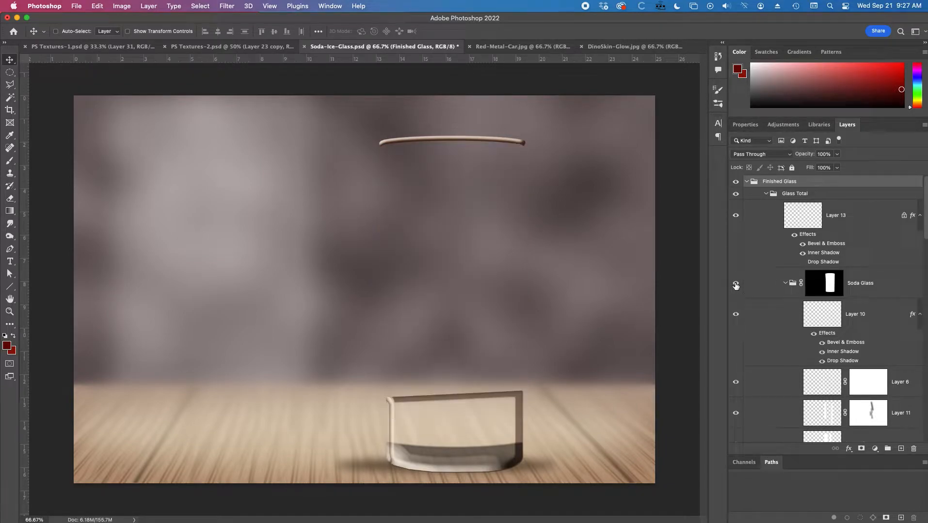
pyautogui.click(735, 285)
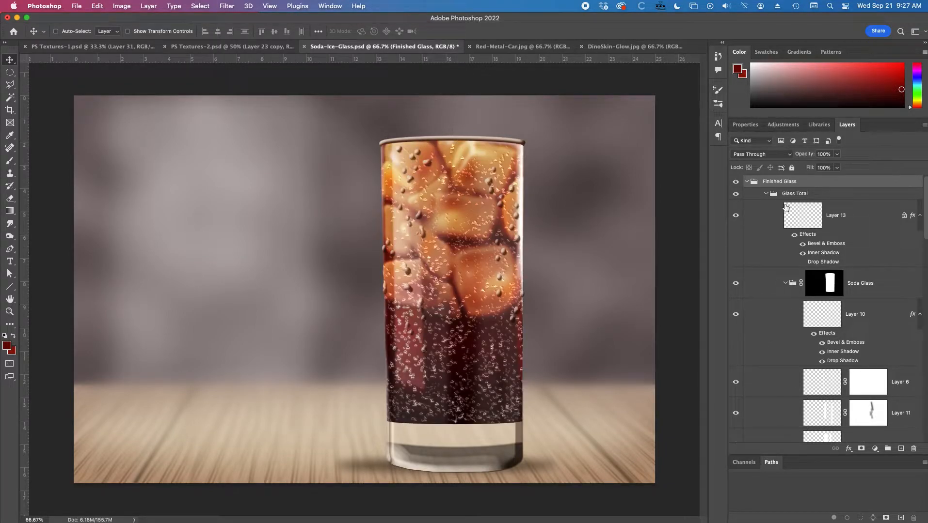
pyautogui.click(736, 216)
pyautogui.click(735, 216)
# Create a new empty layer and place it directly above the Soda Glass group, beneath Layer 13.
pyautogui.click(878, 275)
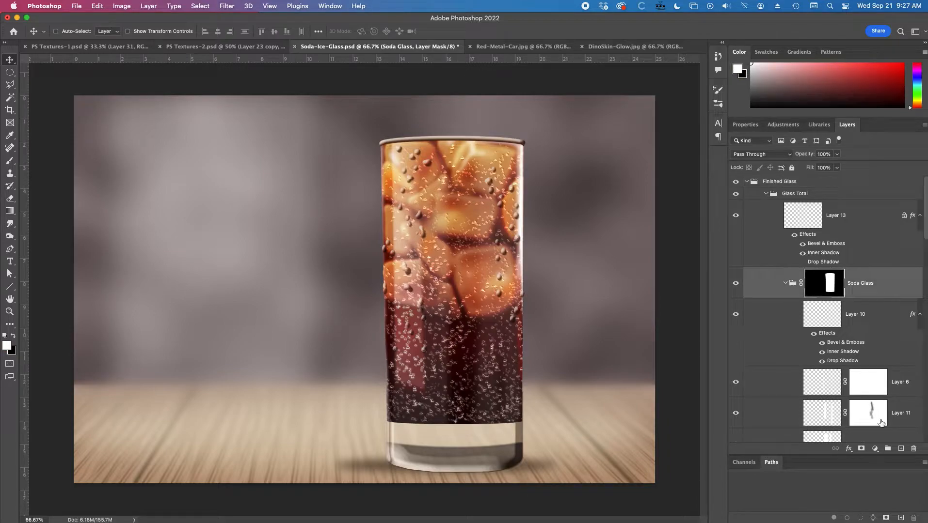
pyautogui.click(901, 449)
pyautogui.moveTo(849, 322); pyautogui.dragTo(851, 267)
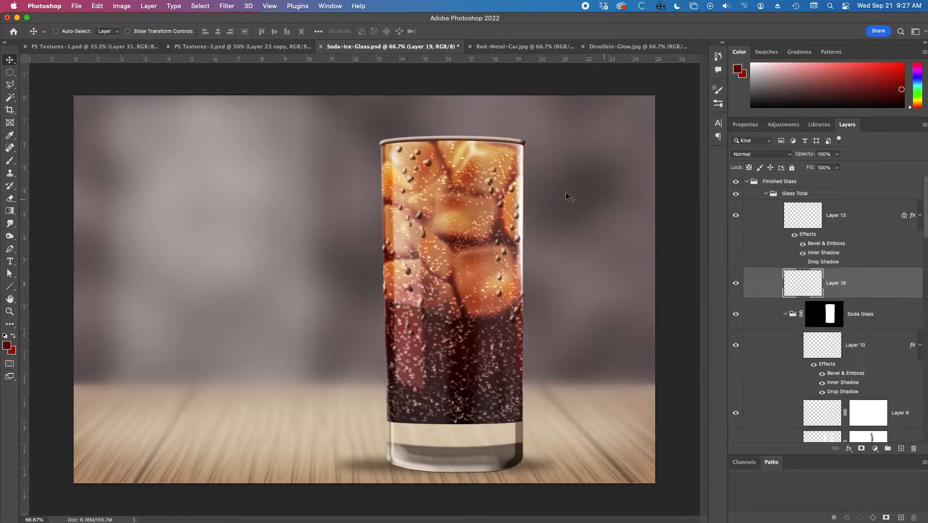
# Draw an angular ice-chunk selection with the Polygonal Lasso, rising above the right part of the glass rim.
pyautogui.keyDown('super'); pyautogui.click(469, 132); pyautogui.keyUp('super')
pyautogui.keyDown('super'); pyautogui.click(470, 132); pyautogui.keyUp('super')
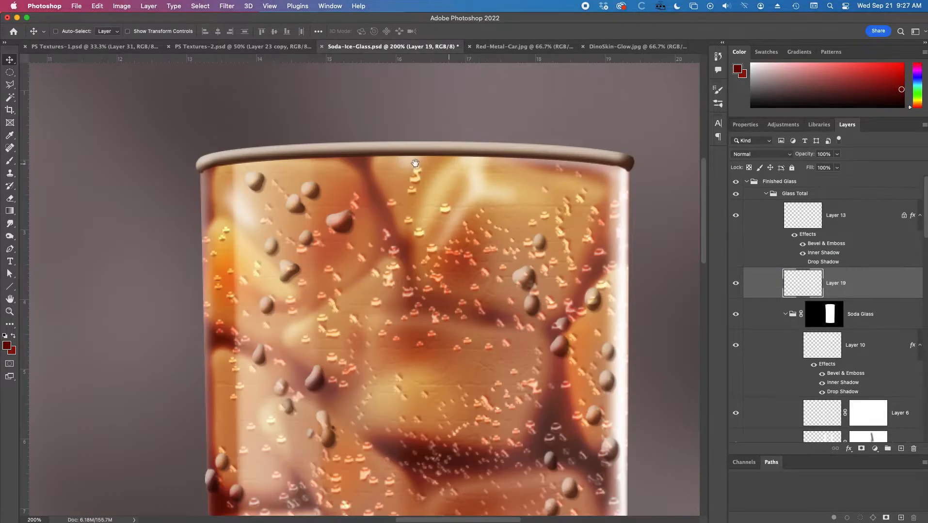
pyautogui.click(12, 86)
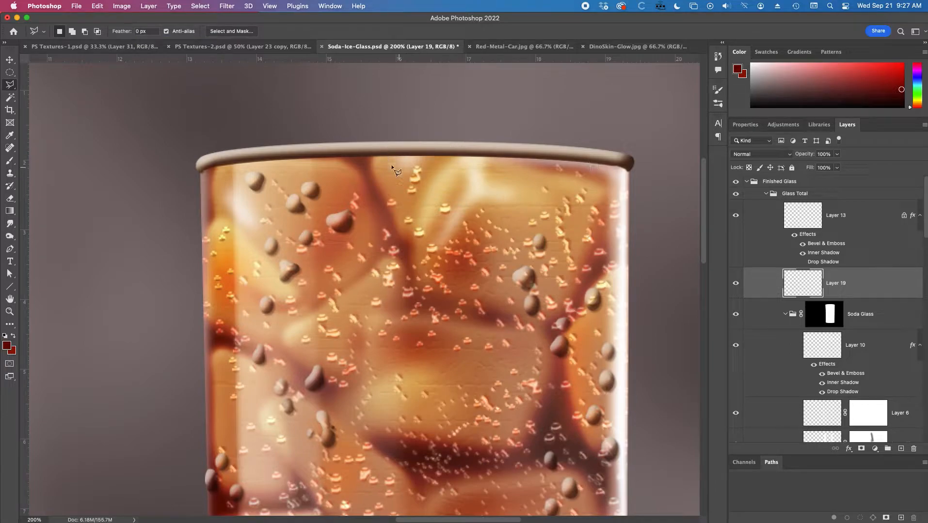
pyautogui.click(379, 155)
pyautogui.click(405, 132)
pyautogui.click(438, 123)
pyautogui.click(536, 109)
pyautogui.click(609, 153)
pyautogui.click(609, 164)
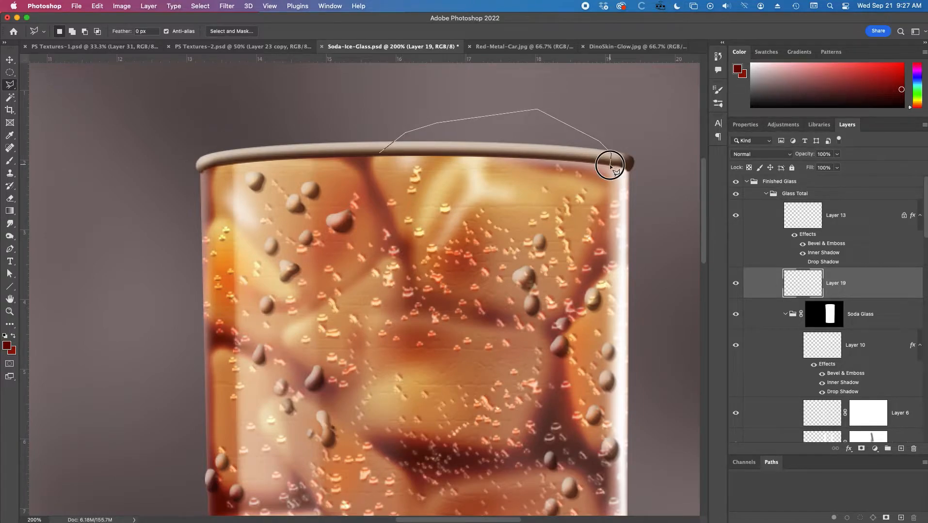
pyautogui.click(378, 162)
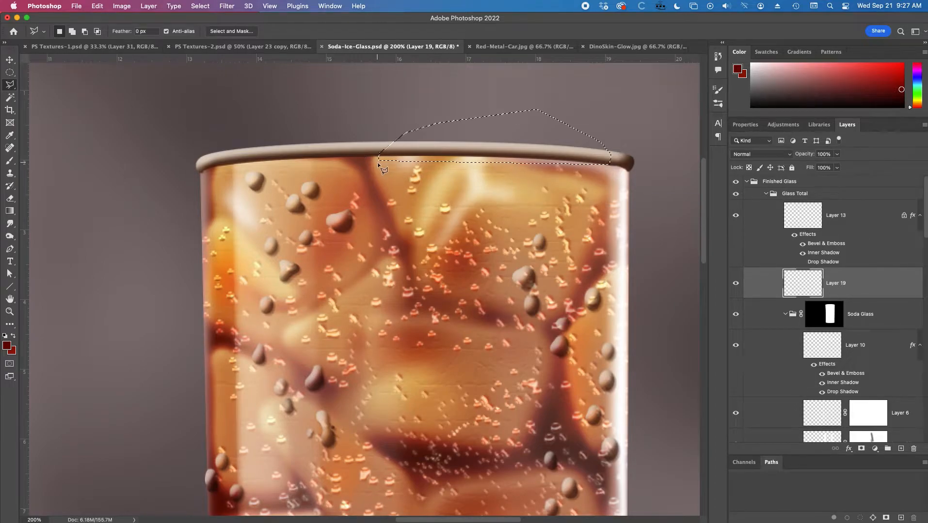
# Set the foreground to a pale icy blue with a hue of 202° and fill the ice selection with it.
pyautogui.click(5, 335)
pyautogui.click(7, 345)
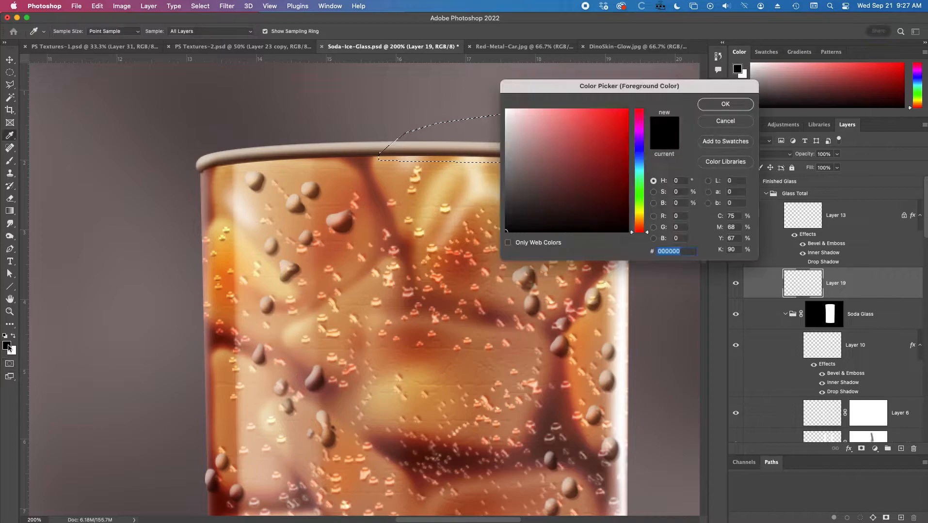
pyautogui.click(244, 207)
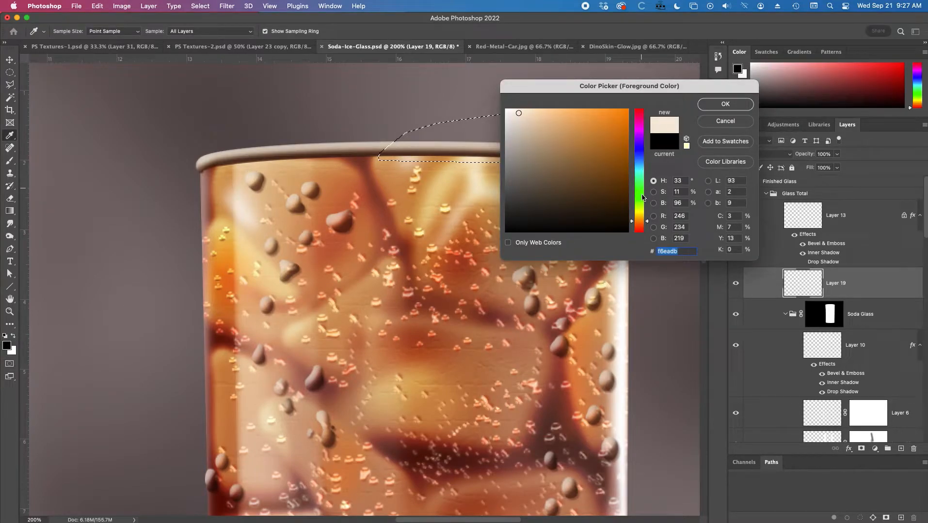
pyautogui.click(640, 166)
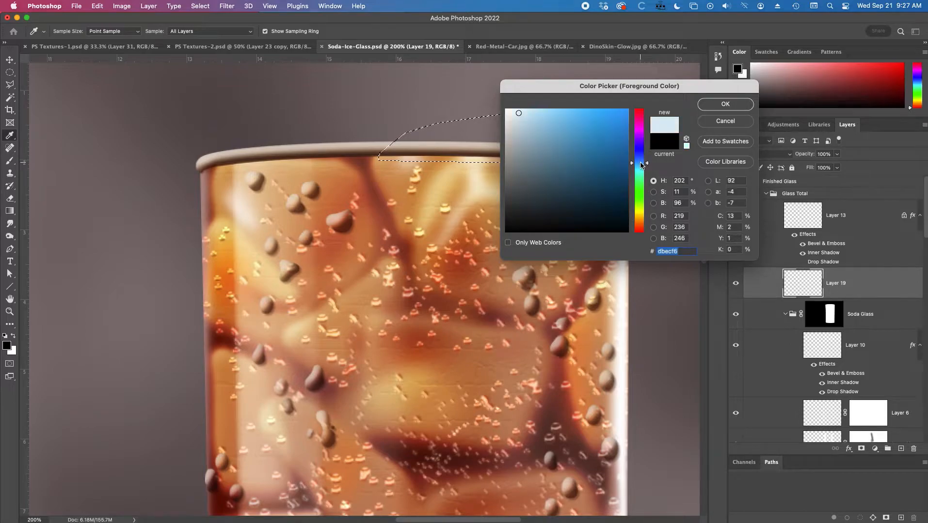
pyautogui.click(513, 115)
pyautogui.click(725, 105)
pyautogui.press('l')
pyautogui.hotkey('alt', 'BackSpace')
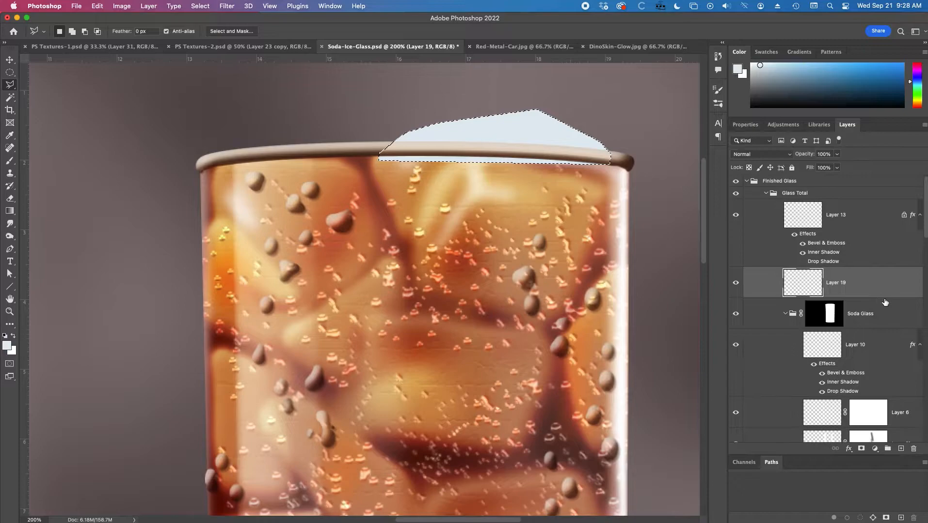
# Collapse the Soda Glass group and try to move Layer 19 beneath it.
pyautogui.click(785, 314)
pyautogui.click(880, 285)
pyautogui.moveTo(881, 285); pyautogui.dragTo(871, 317)
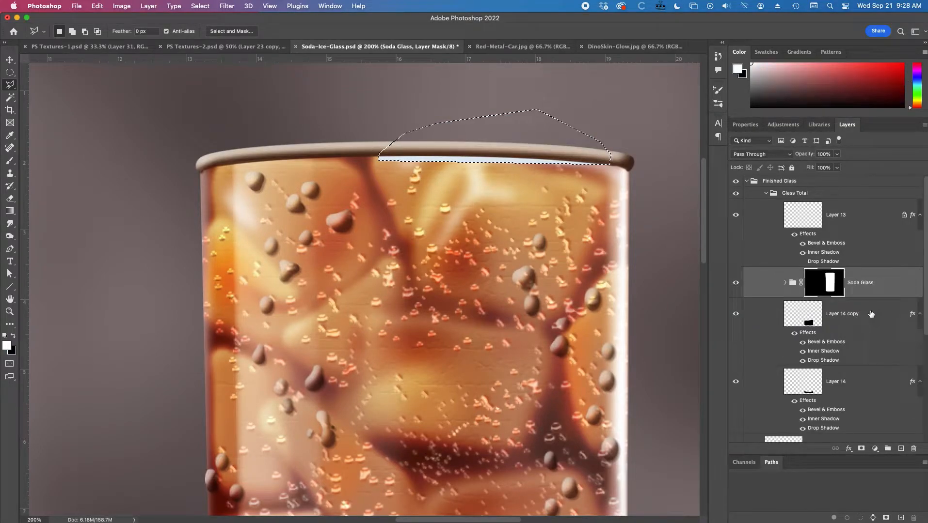
pyautogui.press('super+z')
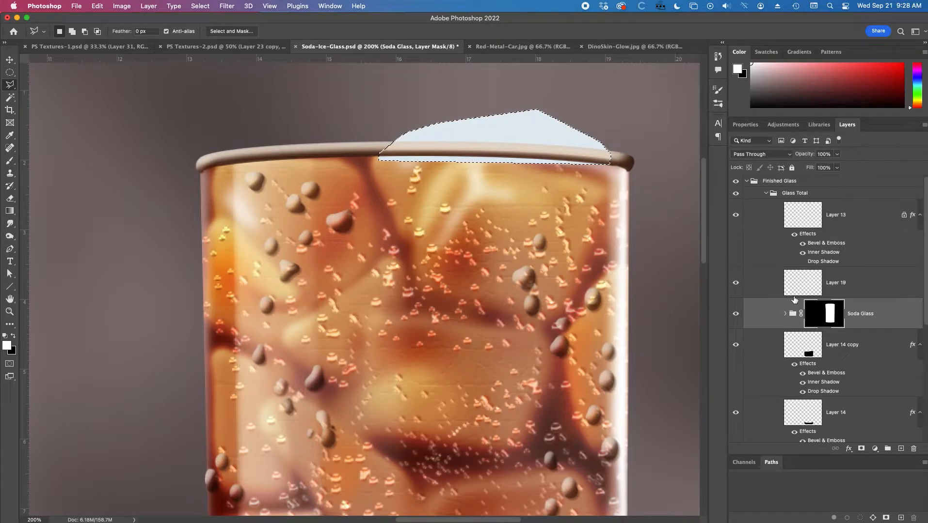
# Move Layer 19 between Layer 14 copy and Layer 14 so the ice sits behind the glass, and deselect.
pyautogui.click(768, 282)
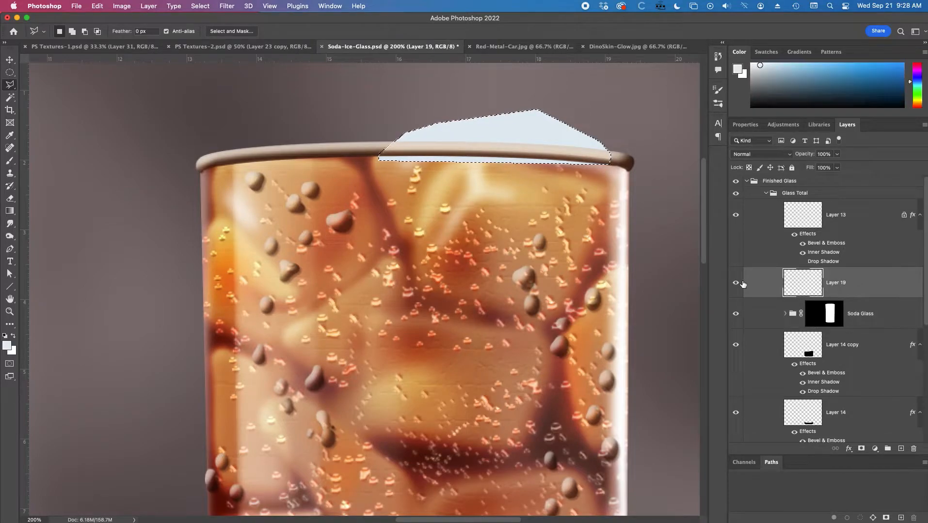
pyautogui.click(741, 284)
pyautogui.click(739, 283)
pyautogui.moveTo(869, 284); pyautogui.dragTo(862, 387)
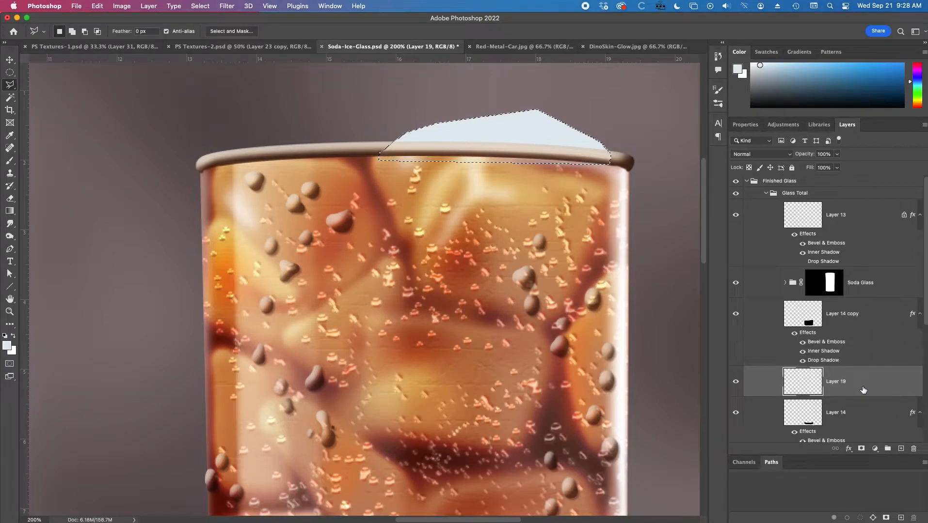
pyautogui.press('super+d')
# Toggle the visibility of Layer 19 to check the ice shape behind the rim, leaving it visible.
pyautogui.click(735, 215)
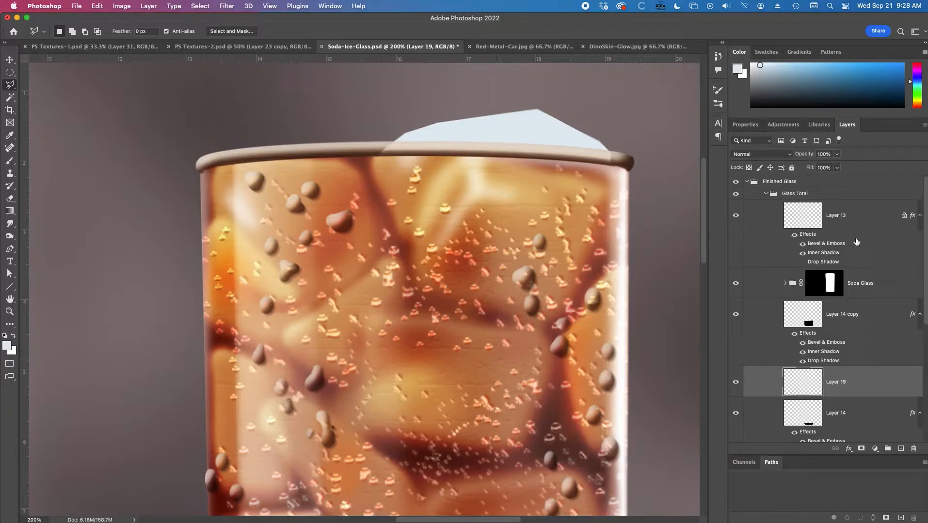
pyautogui.click(735, 382)
pyautogui.click(735, 382)
# Apply the Filter Gallery's Craquelure texture to Layer 19 with crack spacing 33, crack depth 2 and crack brightness 10.
pyautogui.click(226, 6)
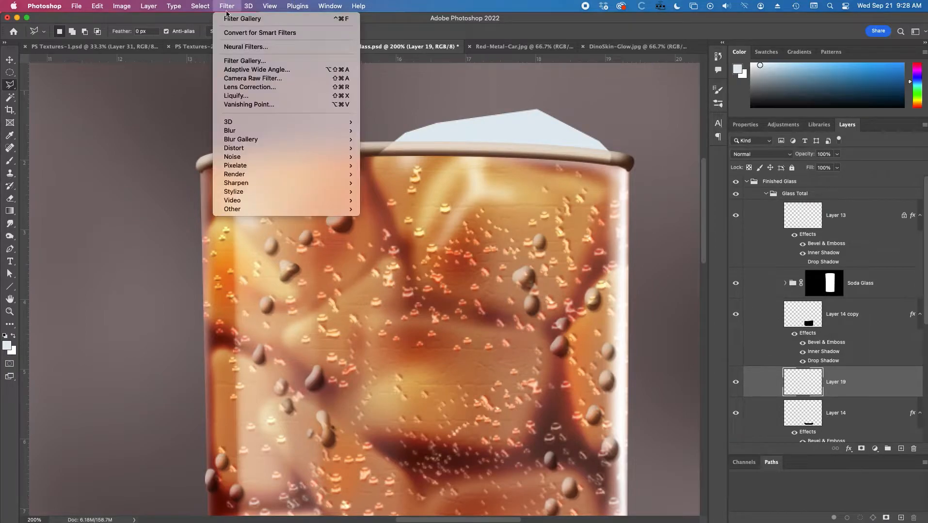
pyautogui.click(230, 18)
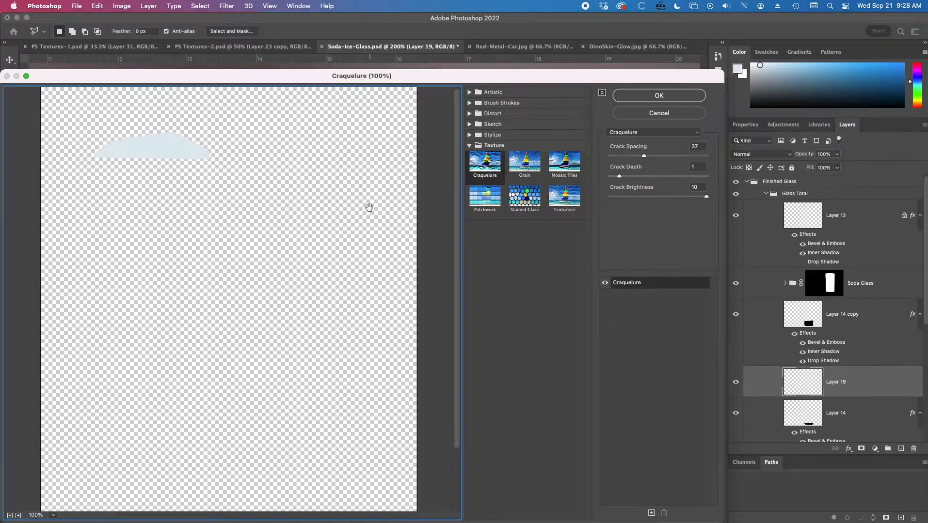
pyautogui.keyDown('super'); pyautogui.click(181, 145); pyautogui.keyUp('super')
pyautogui.keyDown('super'); pyautogui.click(171, 193); pyautogui.keyUp('super')
pyautogui.keyDown('super'); pyautogui.click(170, 194); pyautogui.keyUp('super')
pyautogui.moveTo(284, 294); pyautogui.dragTo(198, 182)
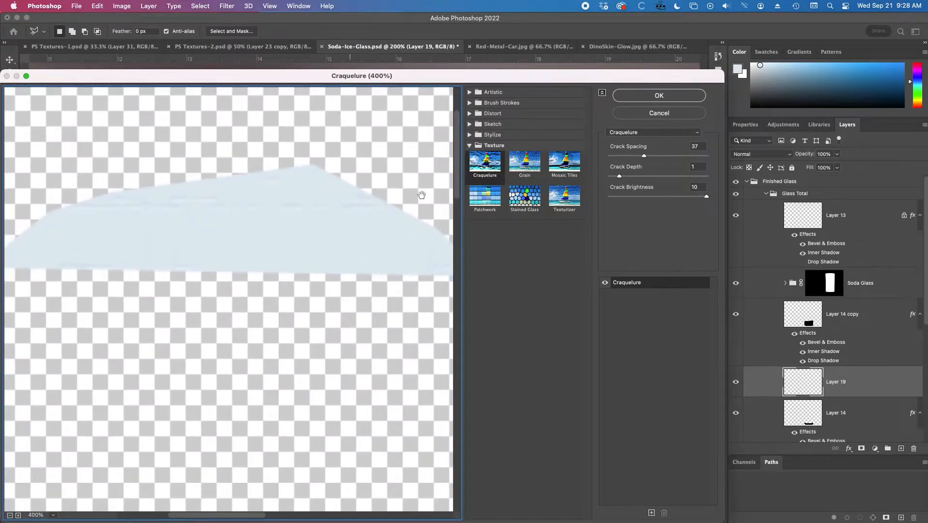
pyautogui.click(619, 177)
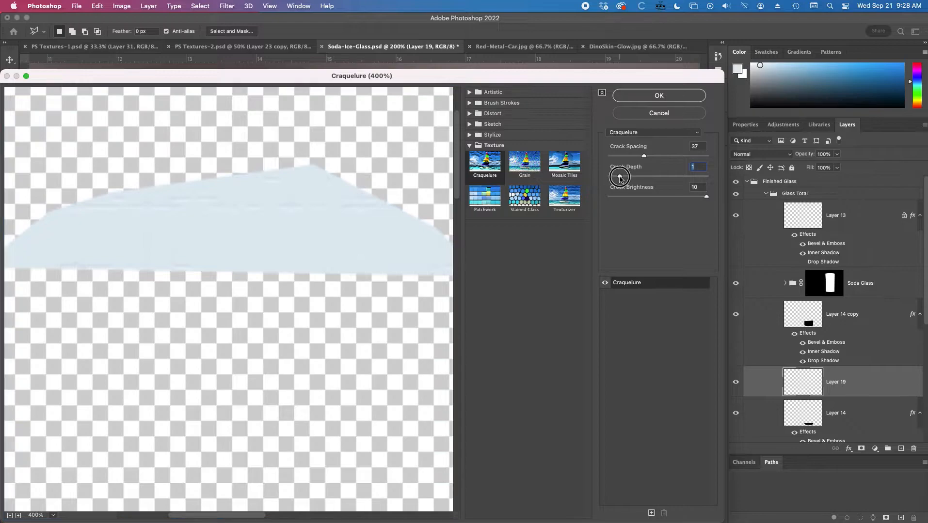
pyautogui.moveTo(623, 179); pyautogui.dragTo(625, 177)
pyautogui.moveTo(644, 156); pyautogui.dragTo(637, 156)
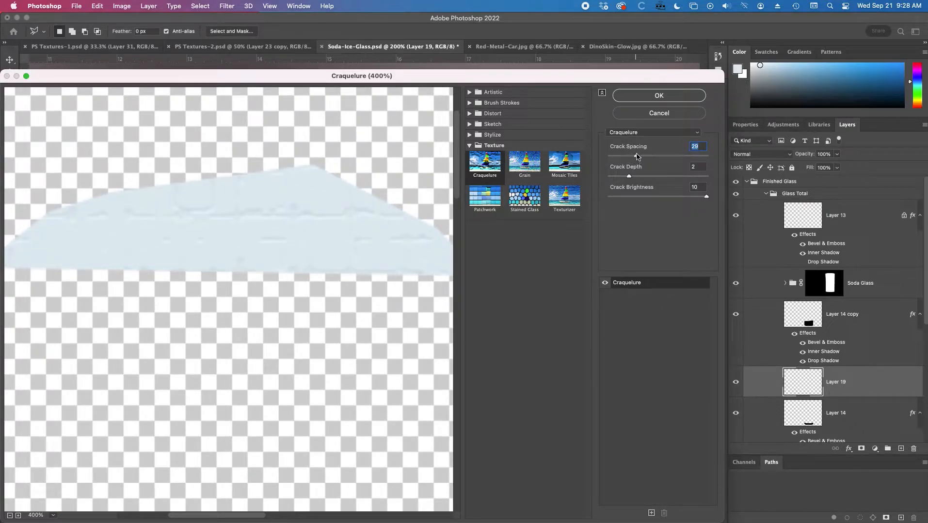
pyautogui.moveTo(705, 196); pyautogui.dragTo(702, 196)
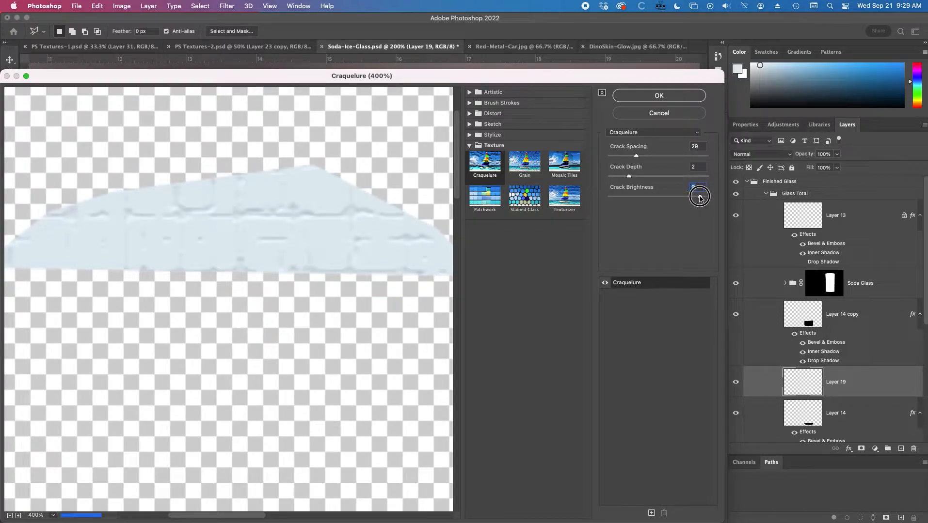
pyautogui.moveTo(702, 197); pyautogui.dragTo(704, 199)
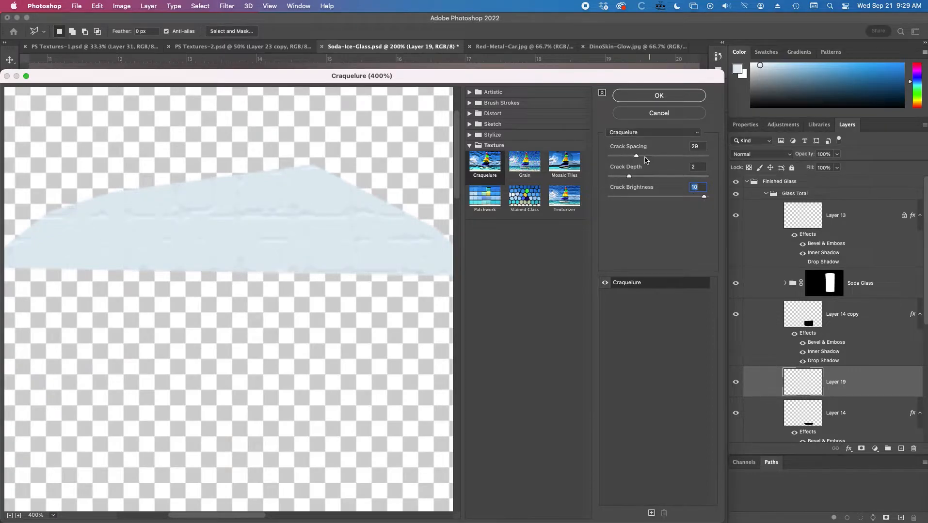
pyautogui.moveTo(636, 156)
pyautogui.mouseDown()
pyautogui.moveTo(629, 154)
pyautogui.moveTo(640, 158)
pyautogui.mouseUp()
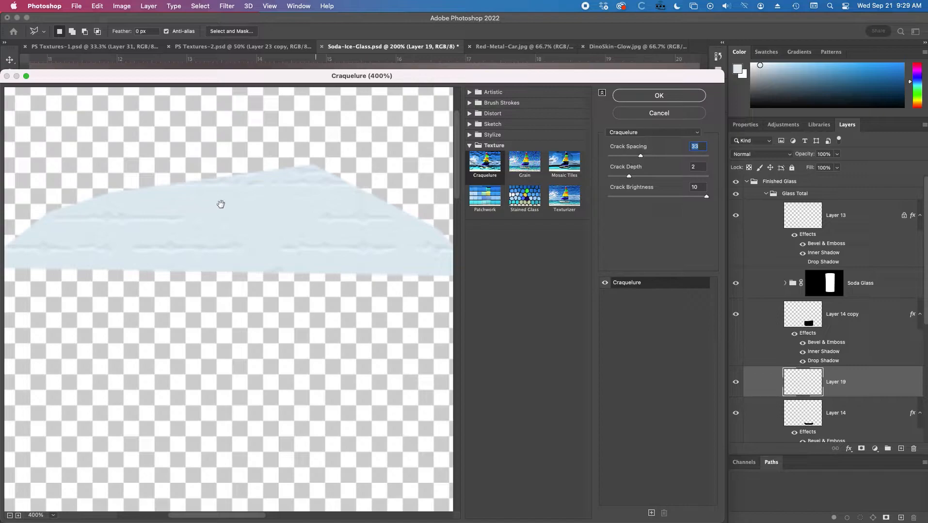
pyautogui.click(659, 95)
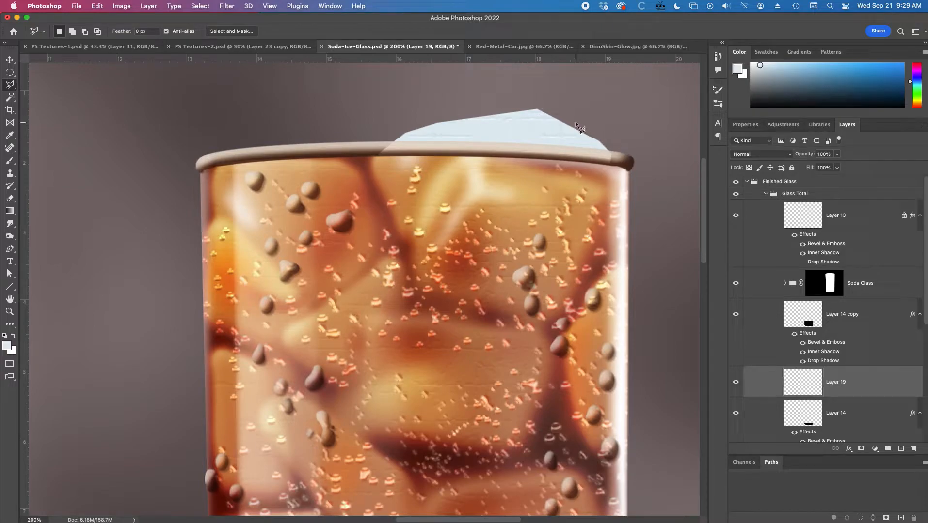
# Round off the sharp corners of the ice shape with a 17 px hard round eraser.
pyautogui.press('e')
pyautogui.rightClick(575, 103)
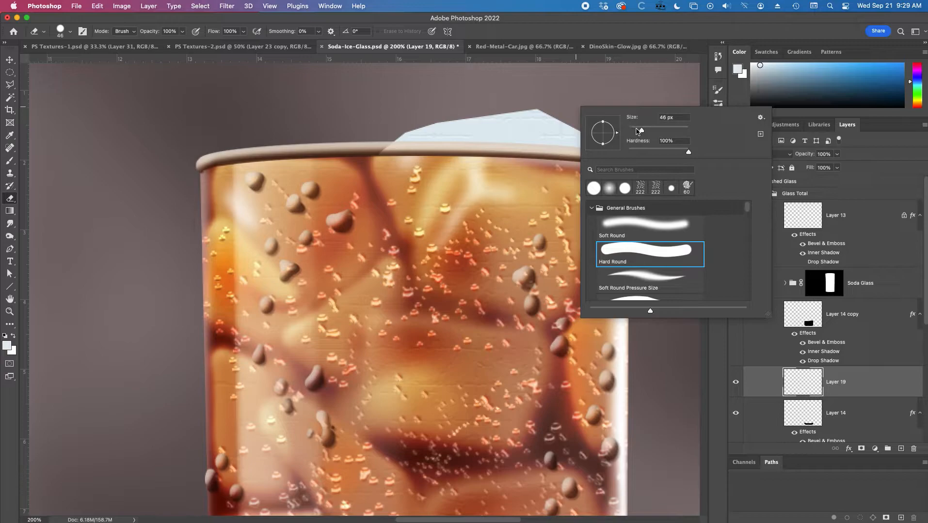
pyautogui.click(632, 130)
pyautogui.click(633, 130)
pyautogui.moveTo(535, 99)
pyautogui.mouseDown()
pyautogui.moveTo(551, 105)
pyautogui.moveTo(532, 101)
pyautogui.mouseUp()
pyautogui.moveTo(393, 129); pyautogui.dragTo(435, 116)
pyautogui.moveTo(603, 132); pyautogui.dragTo(603, 135)
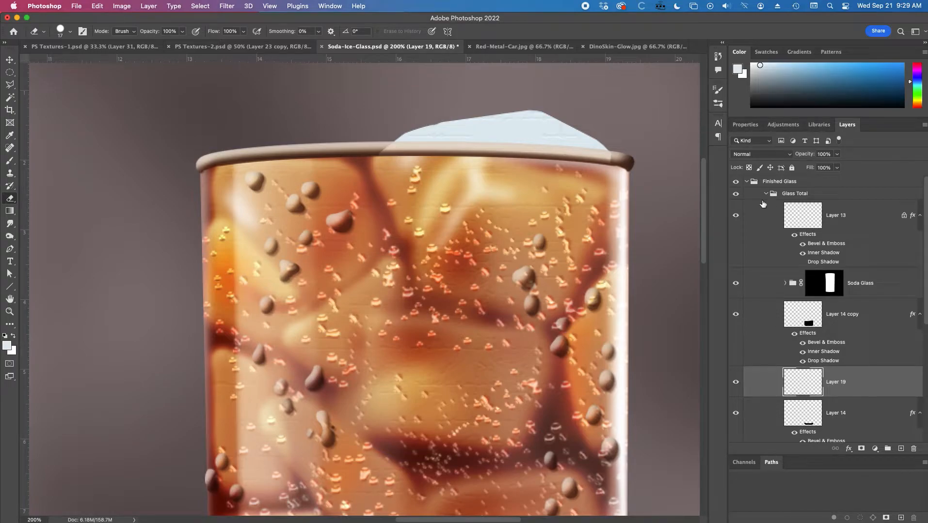
# Lock Layer 19's transparent pixels and set the soft round brush to 44 px with 17% flow.
pyautogui.click(749, 168)
pyautogui.press('b')
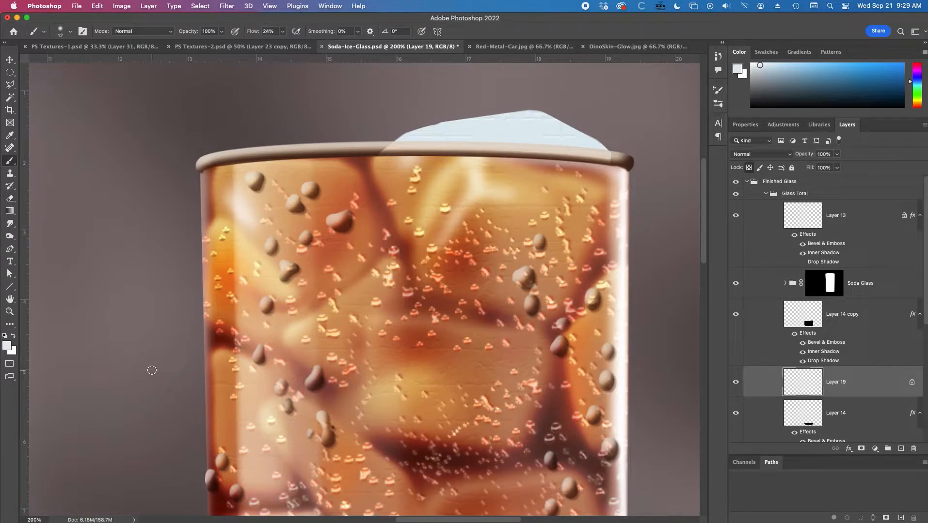
pyautogui.rightClick(419, 298)
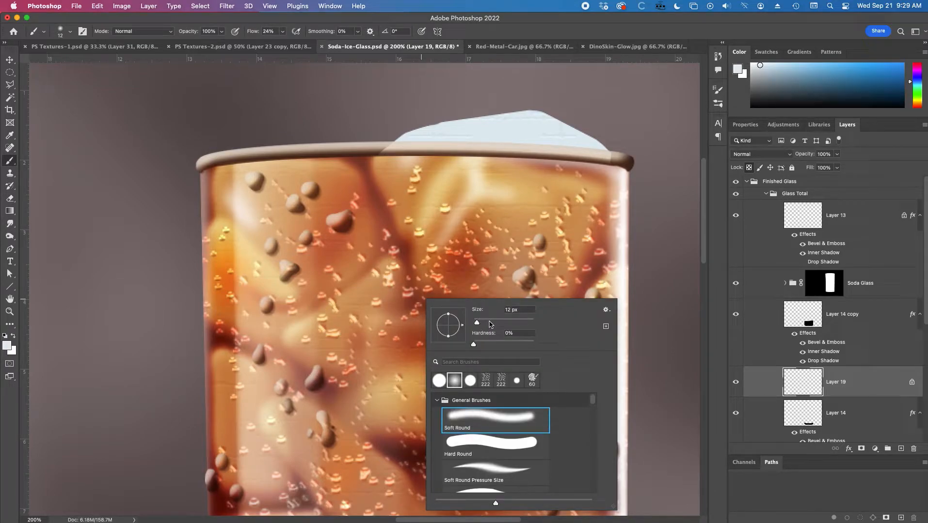
pyautogui.moveTo(485, 320); pyautogui.dragTo(492, 321)
pyautogui.moveTo(487, 322); pyautogui.dragTo(482, 322)
pyautogui.click(251, 33)
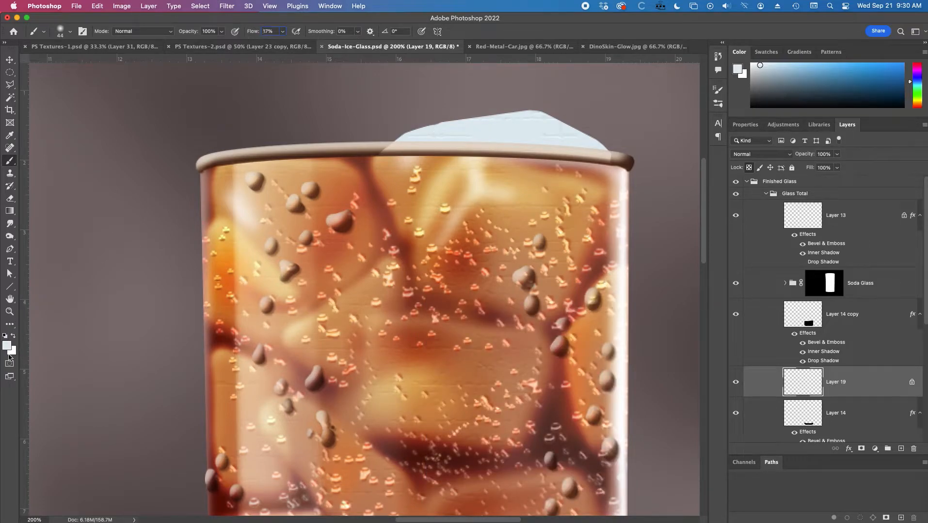
# Set the foreground to grey-blue #b1c0c9 and shade the lower part of the ice, checking it against the reference photo.
pyautogui.click(6, 346)
pyautogui.click(520, 135)
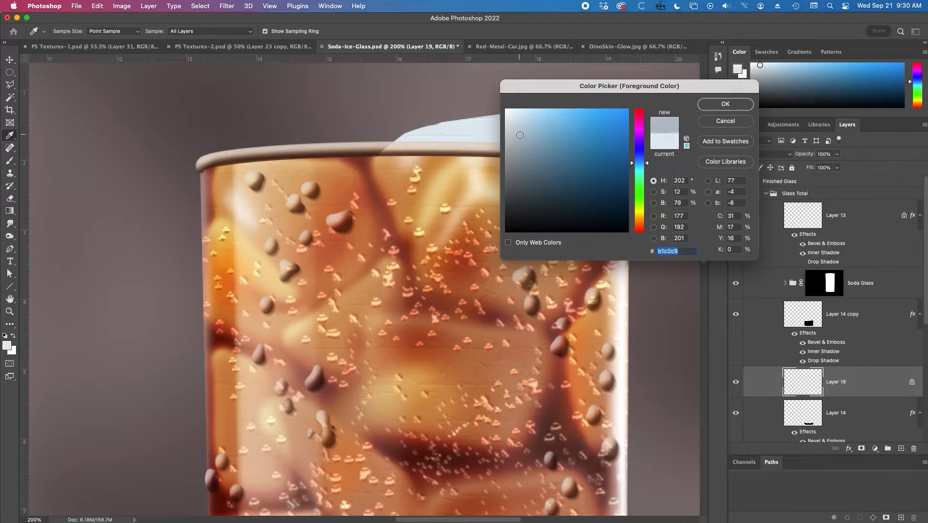
pyautogui.click(723, 105)
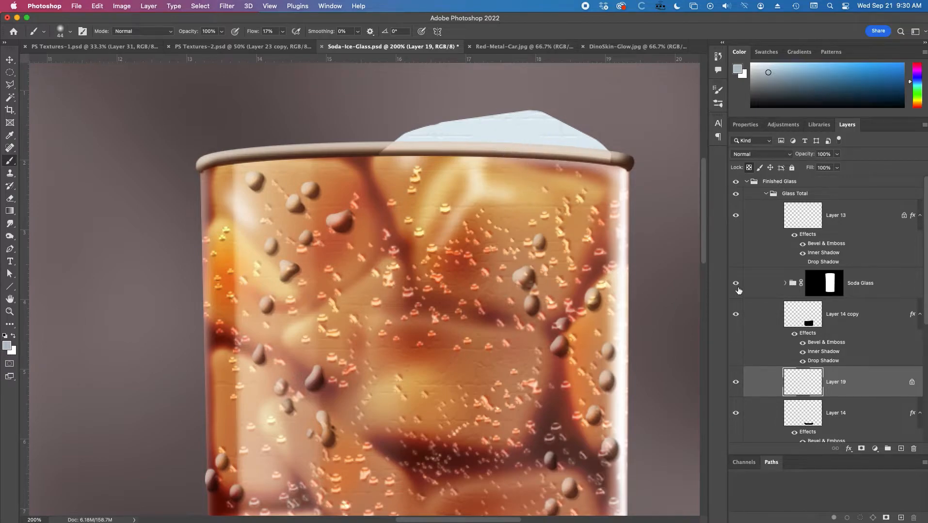
pyautogui.click(736, 182)
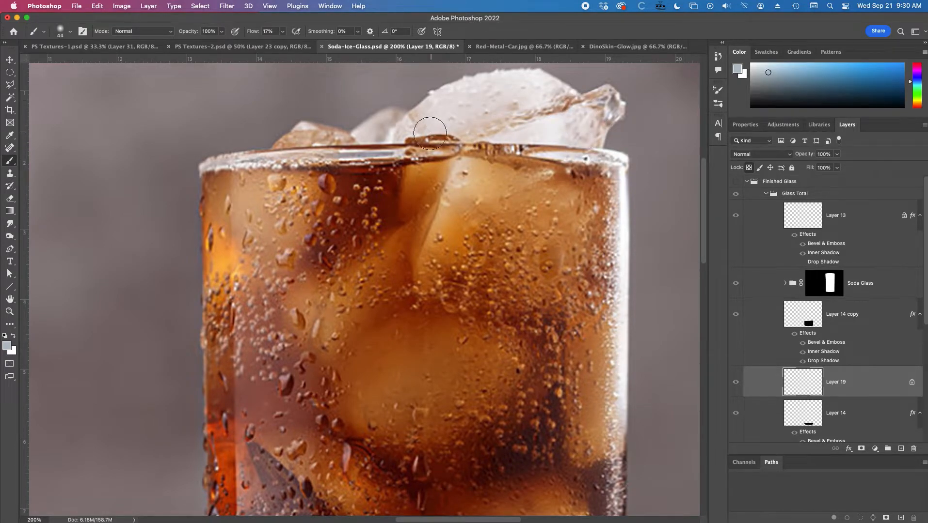
pyautogui.click(735, 183)
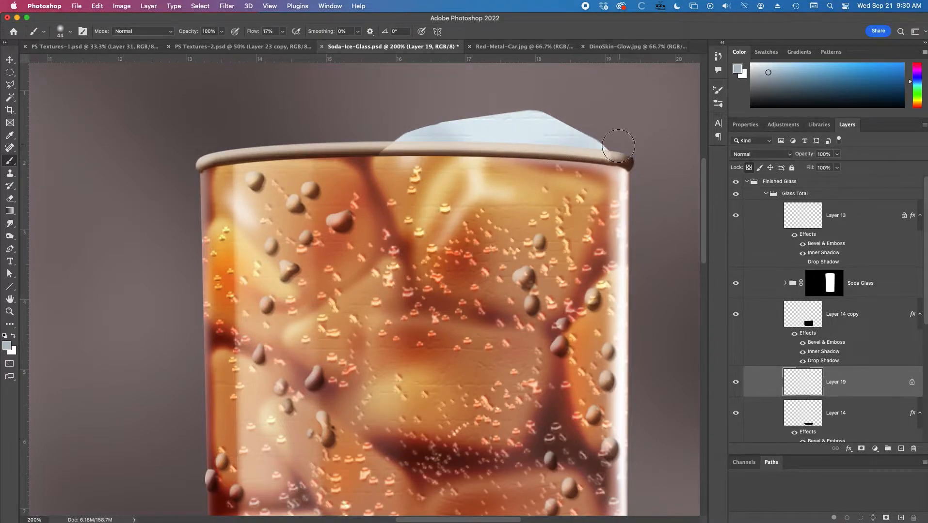
# Sample a reddish brown from the soda, try tinting the ice with a 27 px brush at 15% flow, and undo the stroke.
pyautogui.keyDown('alt'); pyautogui.click(457, 277); pyautogui.keyUp('alt')
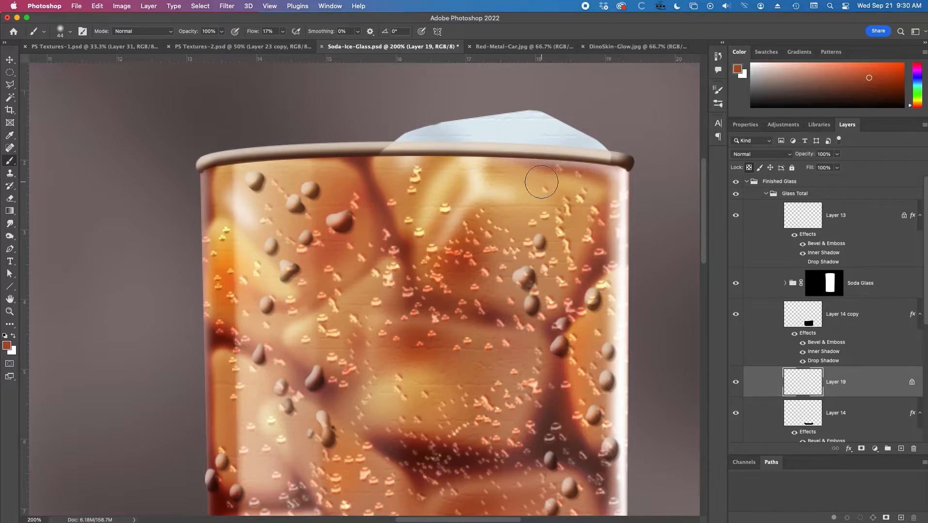
pyautogui.rightClick(543, 182)
pyautogui.click(601, 206)
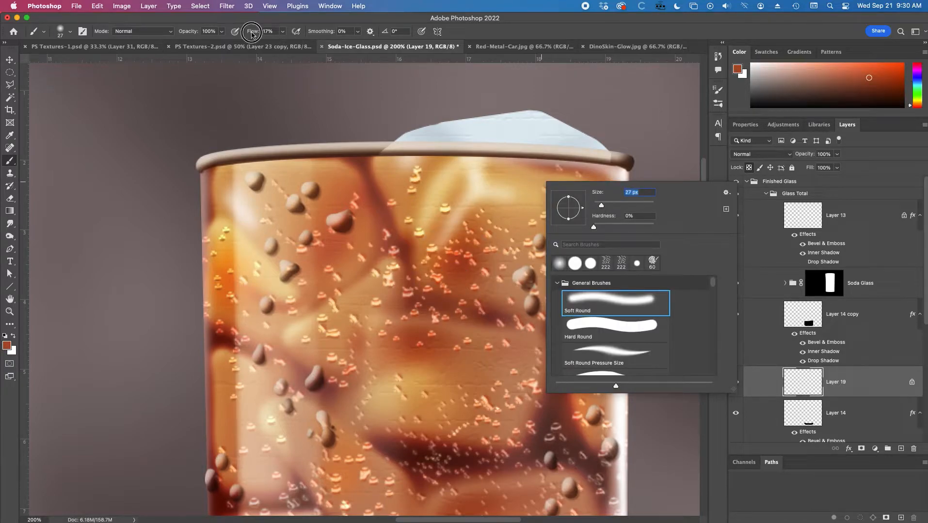
pyautogui.moveTo(252, 34); pyautogui.dragTo(249, 34)
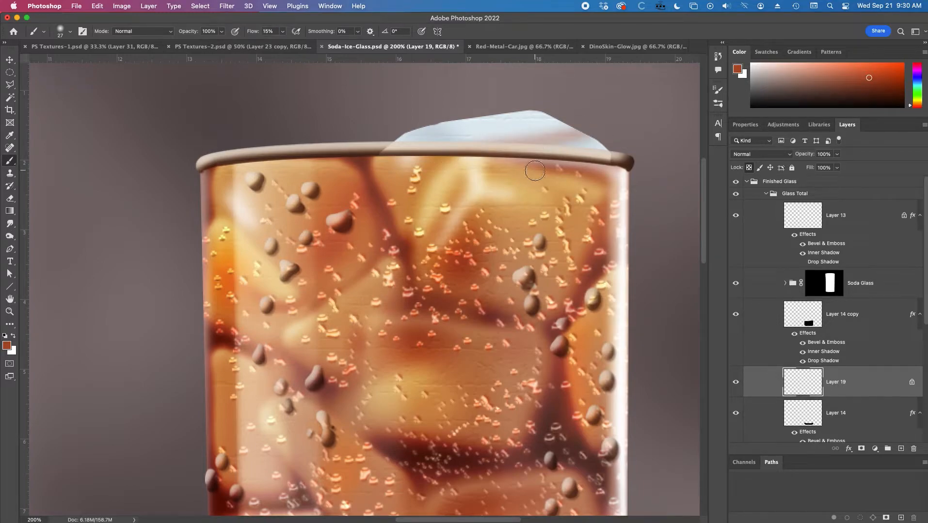
pyautogui.press('super+z')
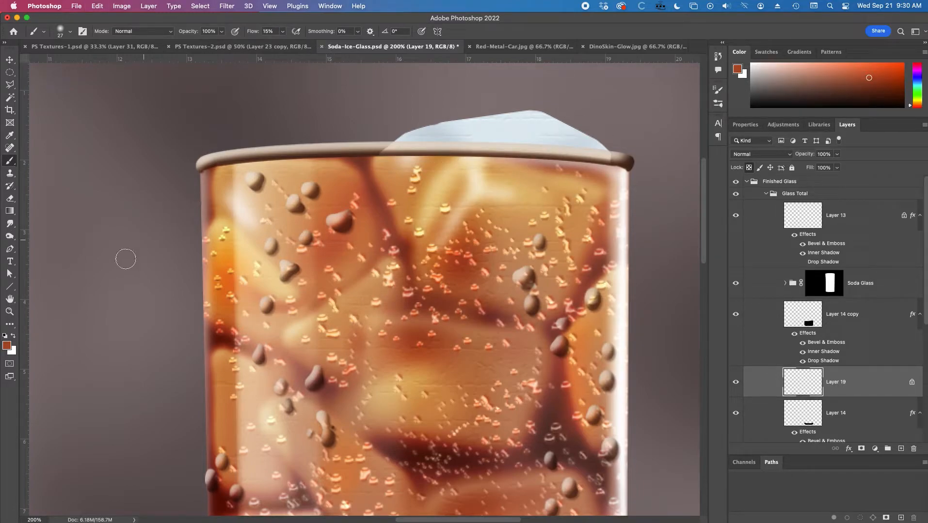
# Set the foreground to muted brown #b3775f and the soft round brush to 35 px with 9% flow.
pyautogui.click(7, 345)
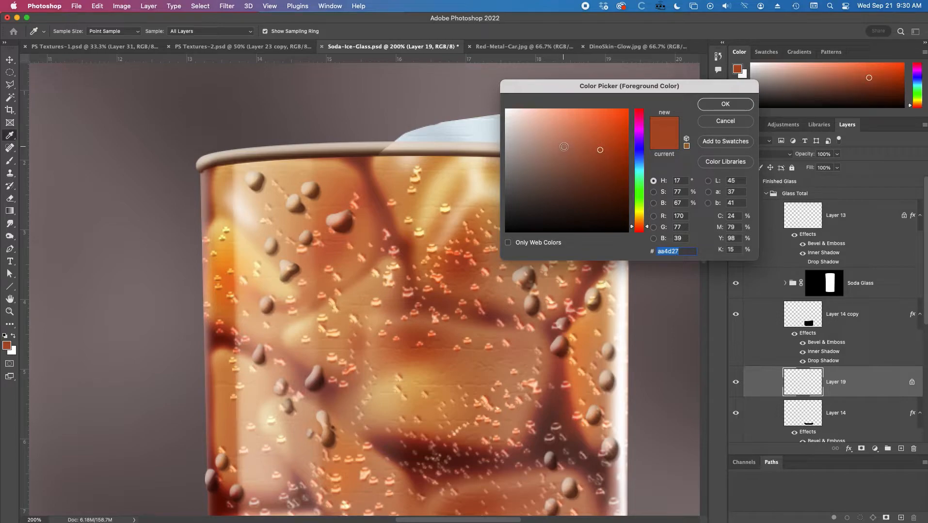
pyautogui.click(564, 147)
pyautogui.click(725, 104)
pyautogui.press('b')
pyautogui.rightClick(624, 132)
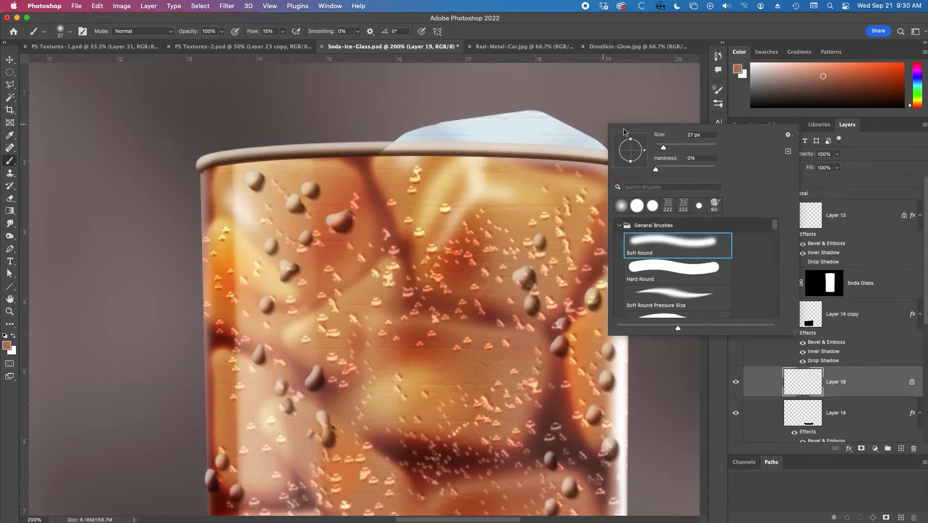
pyautogui.moveTo(666, 148); pyautogui.dragTo(668, 147)
pyautogui.moveTo(247, 35); pyautogui.dragTo(247, 32)
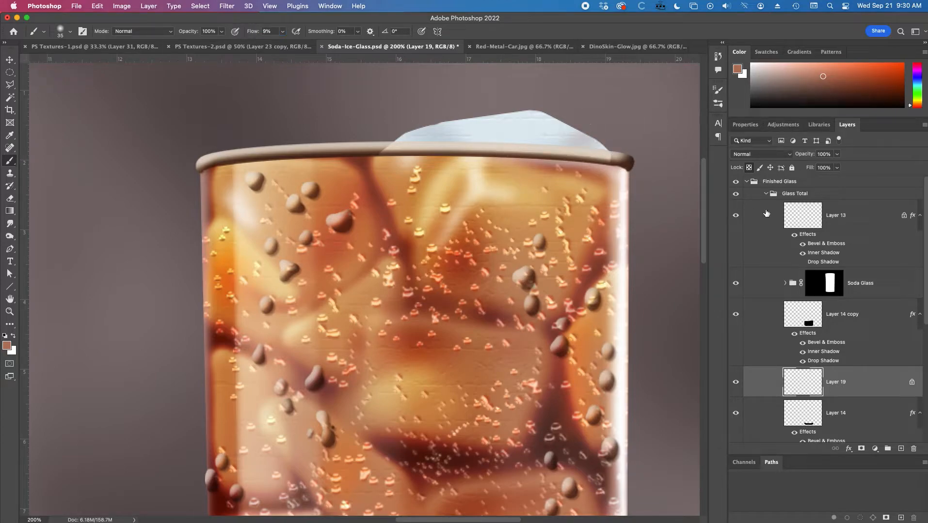
# Check the ice in the reference photo and brush a soft brown tint across the painted ice.
pyautogui.click(736, 182)
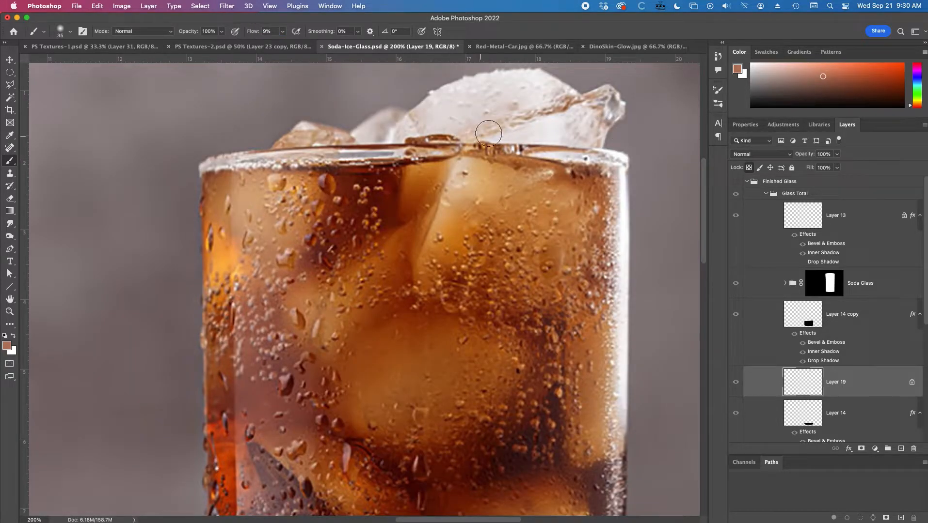
pyautogui.click(736, 182)
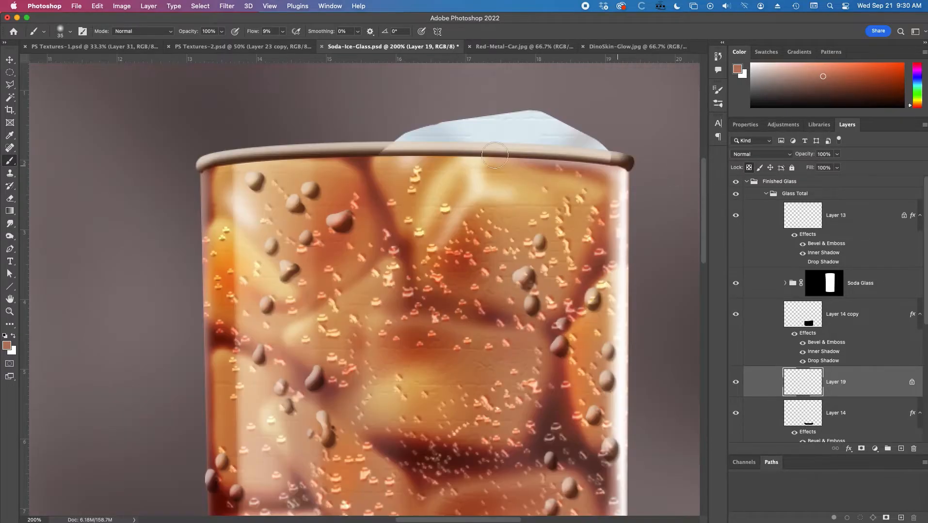
pyautogui.moveTo(530, 134)
pyautogui.mouseDown()
pyautogui.moveTo(516, 161)
pyautogui.moveTo(444, 120)
pyautogui.mouseUp()
# Build up the faint brown tint on the ice with a 49 px brush at 5% flow and compare it with the reference.
pyautogui.rightClick(497, 147)
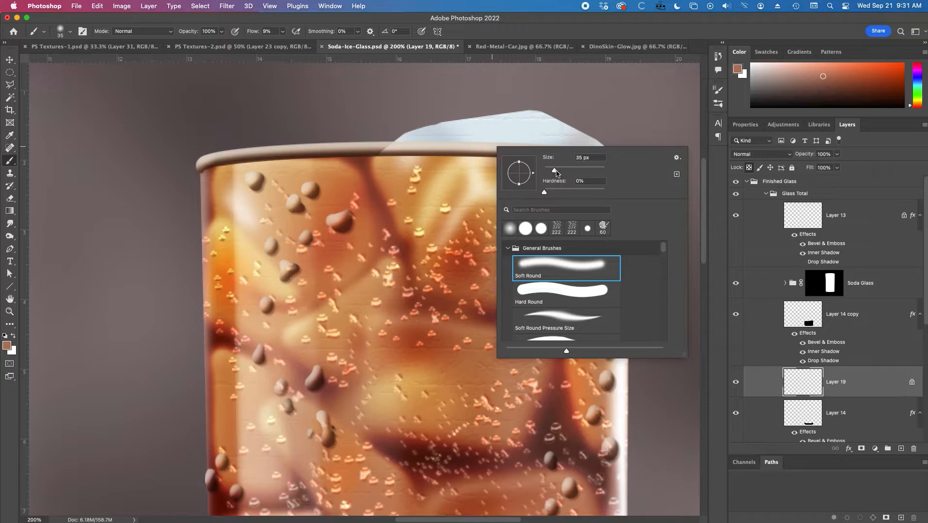
pyautogui.moveTo(559, 171); pyautogui.dragTo(558, 171)
pyautogui.moveTo(258, 35); pyautogui.dragTo(249, 35)
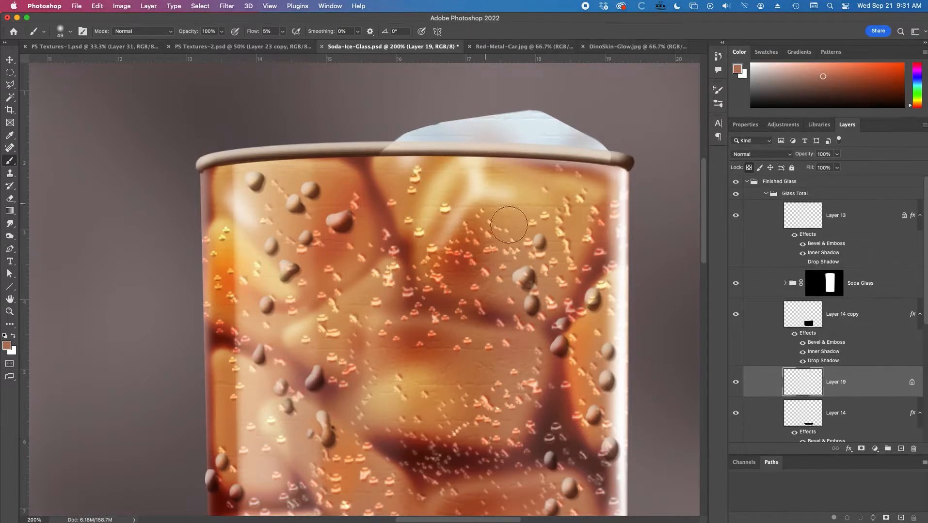
pyautogui.click(735, 181)
pyautogui.click(736, 181)
# Reduce the brush to 12 px for finer brown detail on the ice, and compare the painting with the reference photo.
pyautogui.rightClick(490, 253)
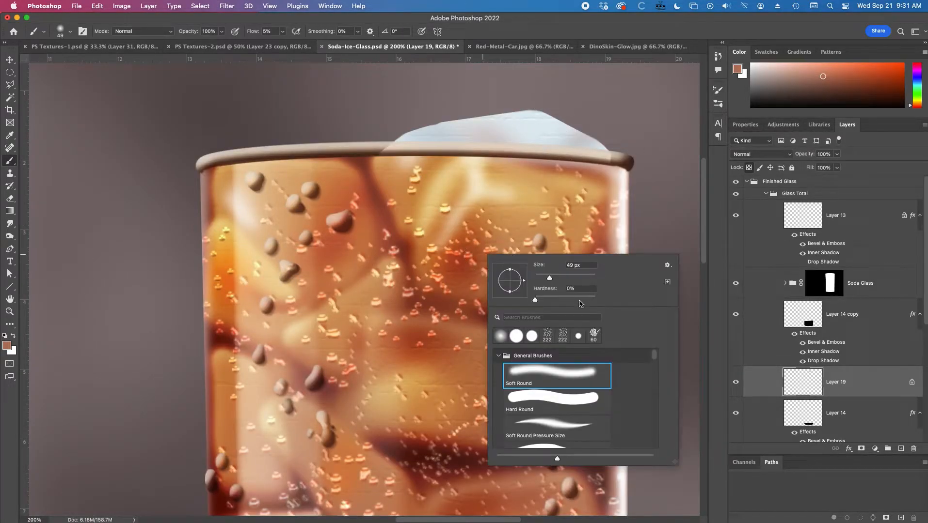
pyautogui.moveTo(543, 280); pyautogui.dragTo(542, 279)
pyautogui.click(535, 278)
pyautogui.press('Return')
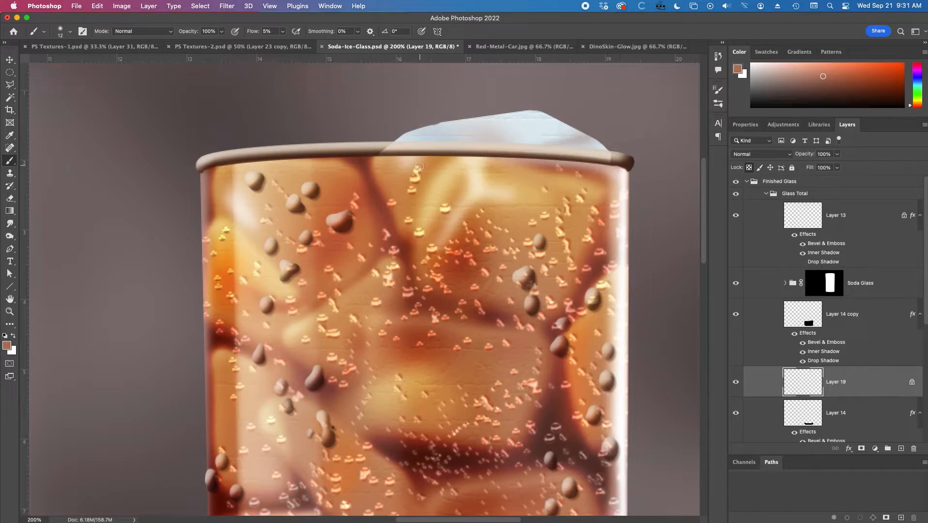
pyautogui.click(736, 182)
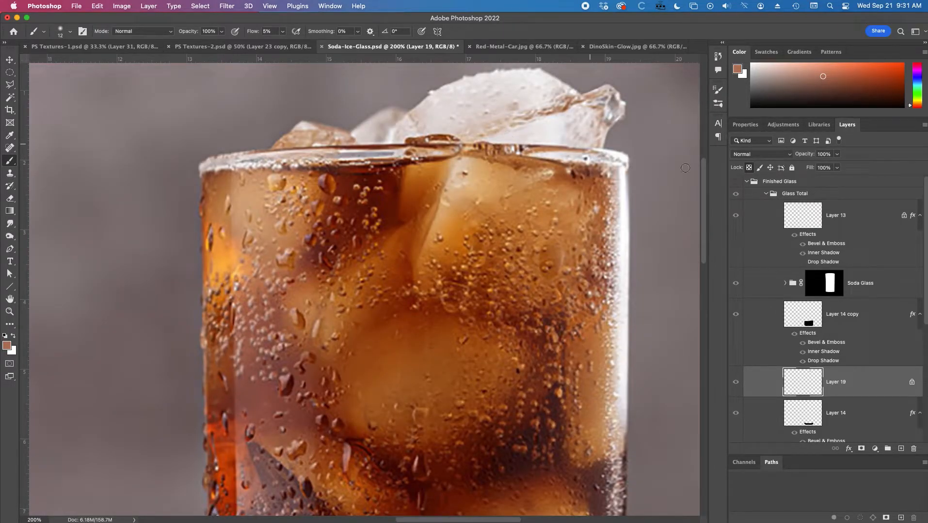
pyautogui.click(736, 181)
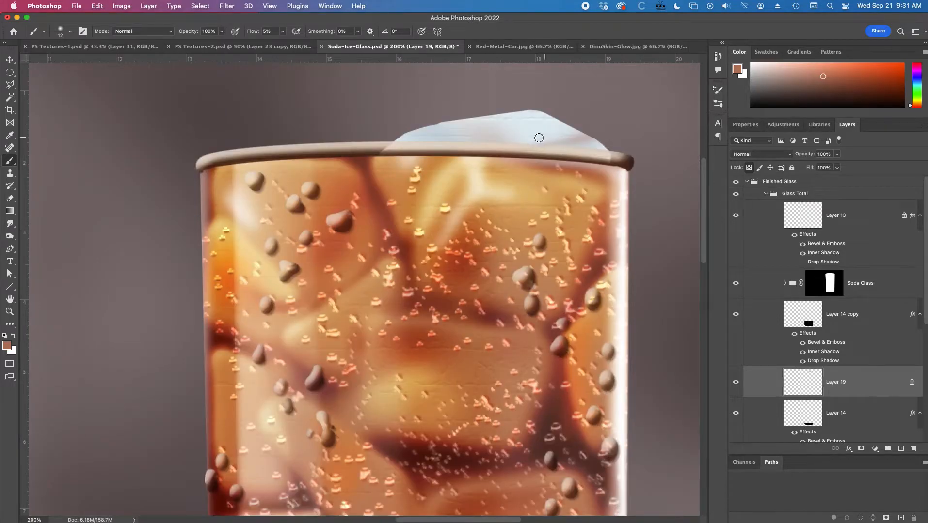
# Change the foreground colour from brown to a muted blue-grey for shading the ice.
pyautogui.click(6, 345)
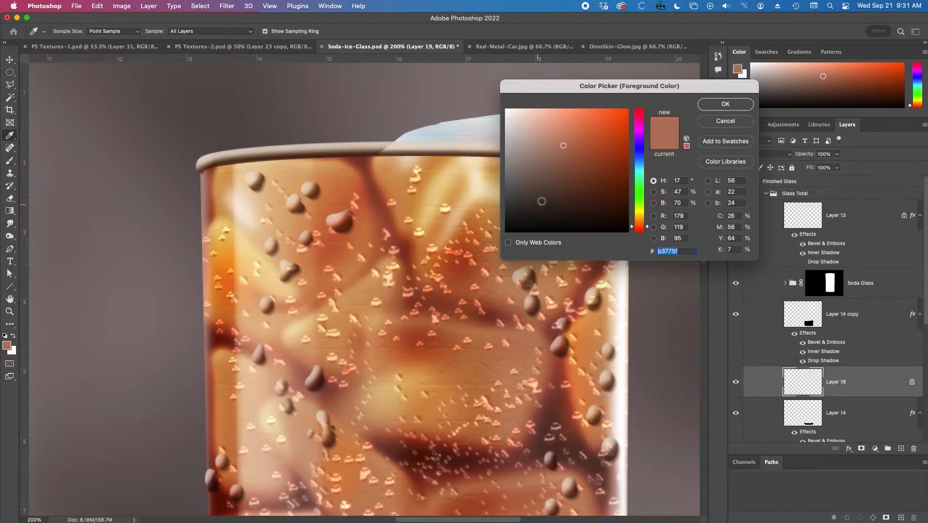
pyautogui.click(639, 155)
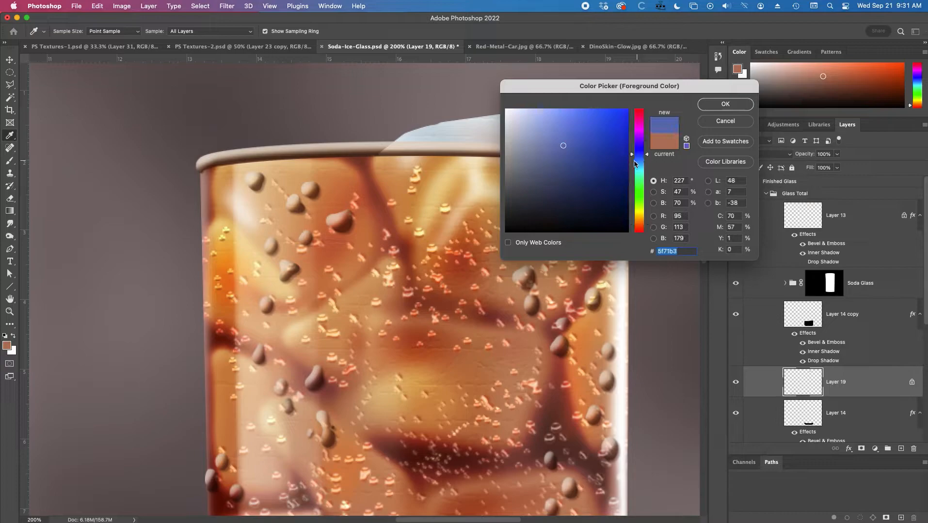
pyautogui.click(725, 104)
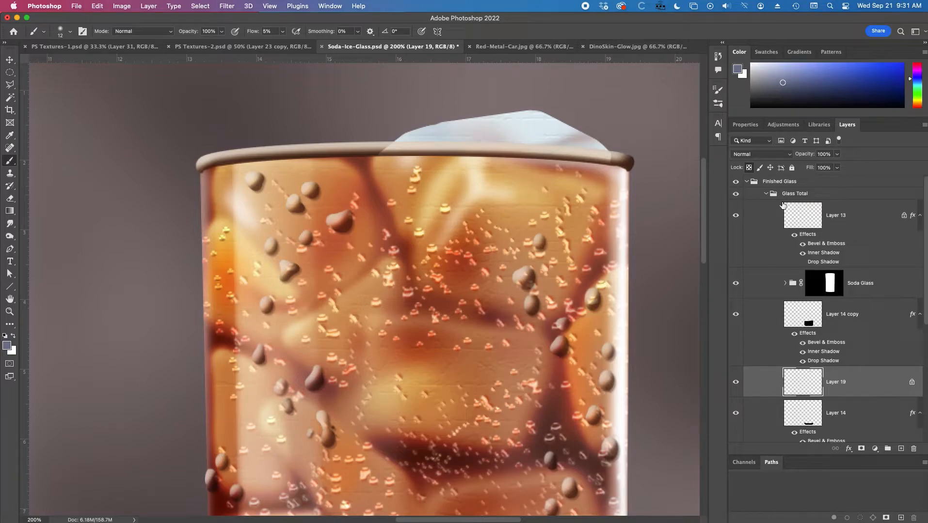
# Compare the painted ice above the glass rim with the ice in the reference photo.
pyautogui.click(736, 183)
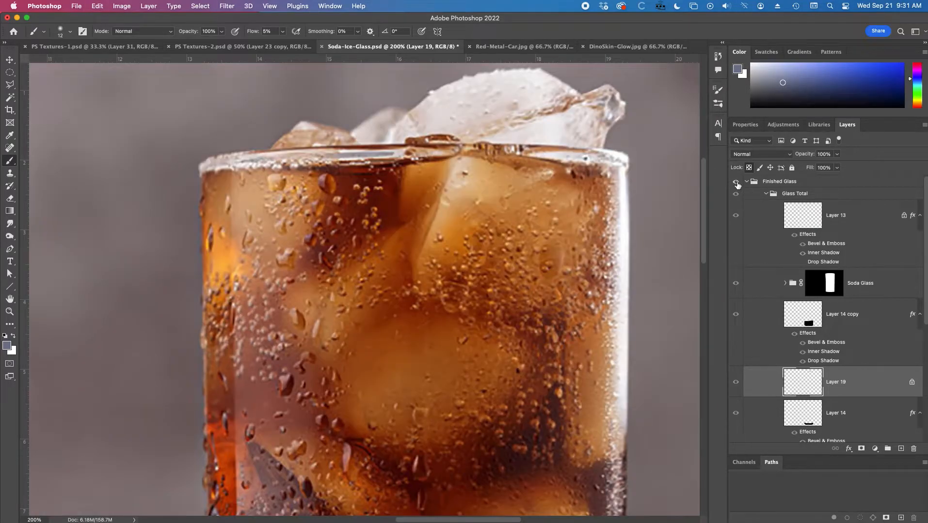
pyautogui.click(736, 182)
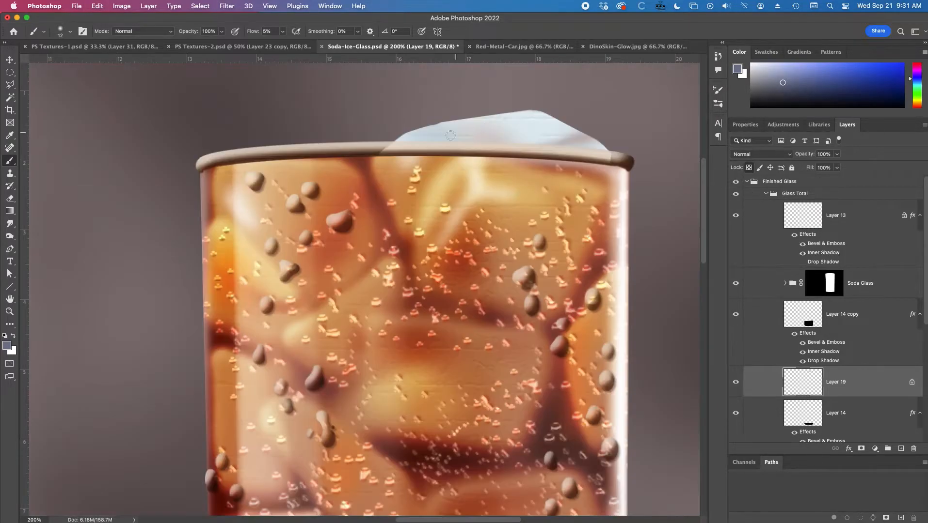
pyautogui.keyDown('alt'); pyautogui.keyDown('super'); pyautogui.click(555, 186); pyautogui.keyUp('super'); pyautogui.keyUp('alt')
pyautogui.keyDown('super'); pyautogui.click(532, 162); pyautogui.keyUp('super')
pyautogui.keyDown('super'); pyautogui.click(532, 163); pyautogui.keyUp('super')
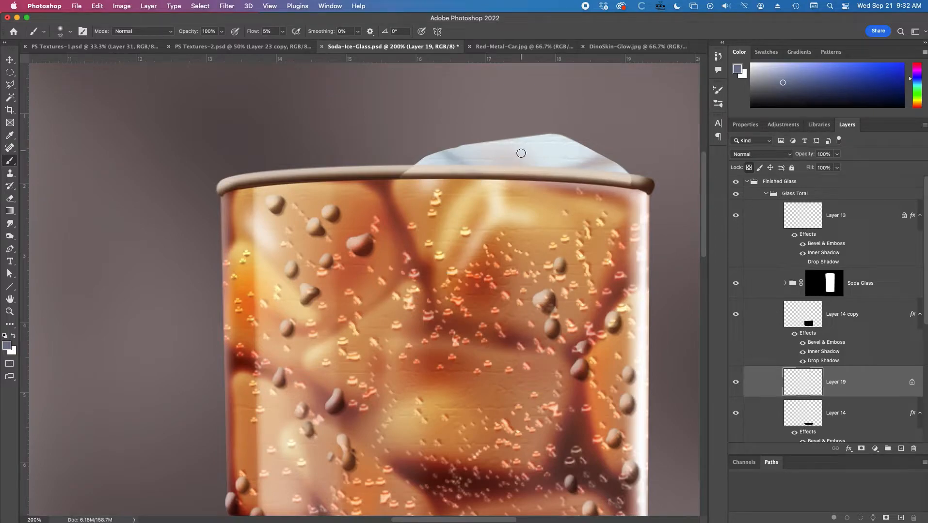
pyautogui.click(735, 182)
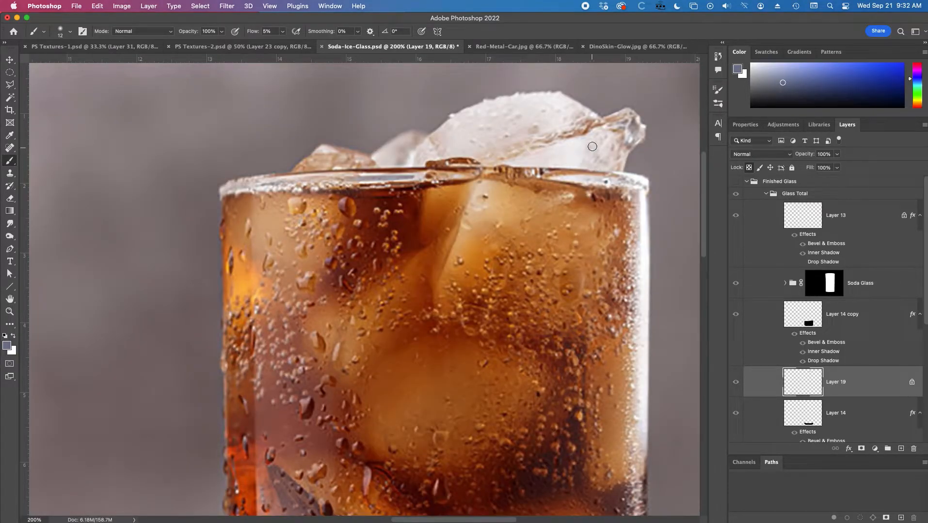
pyautogui.click(735, 182)
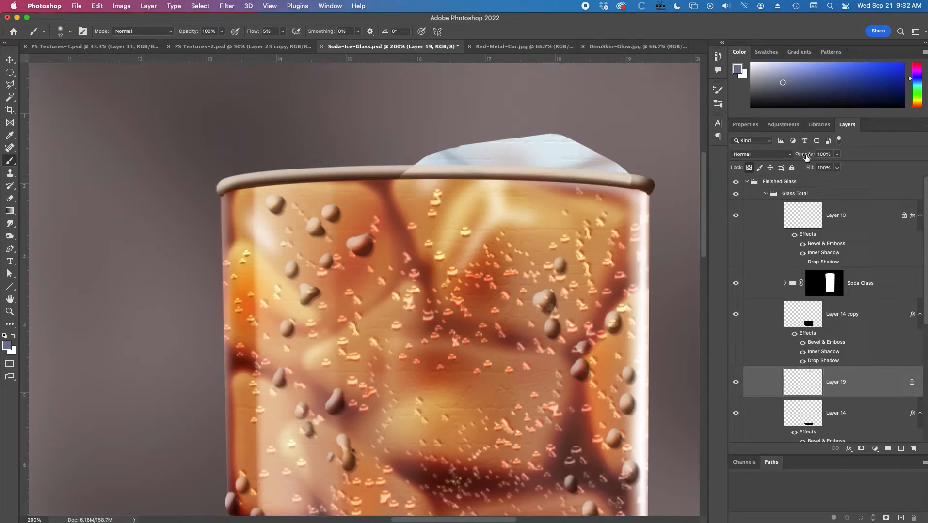
# Lower the ice layer's opacity to 90% and its fill to 93%.
pyautogui.moveTo(806, 158); pyautogui.dragTo(606, 158)
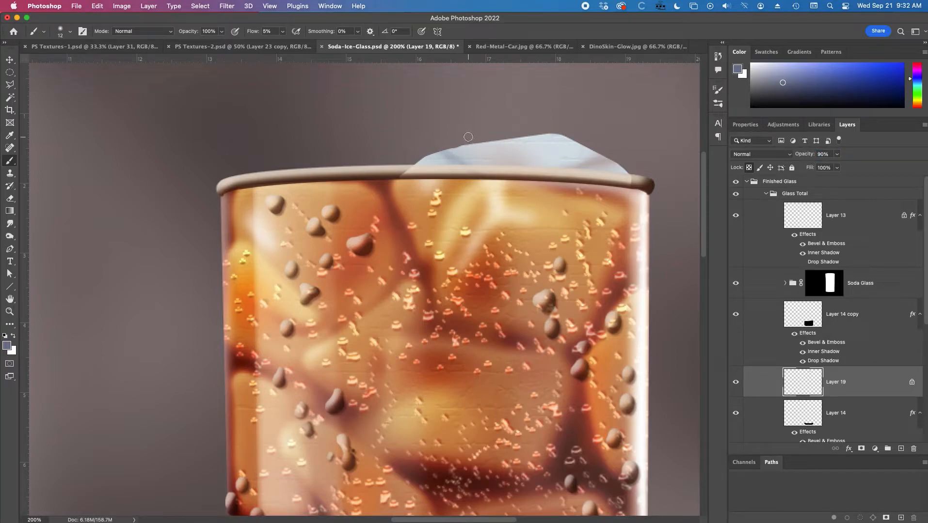
pyautogui.moveTo(811, 169); pyautogui.dragTo(807, 169)
# Add a Bevel & Emboss effect to the ice layer, keeping the ice in view beside its settings.
pyautogui.click(150, 6)
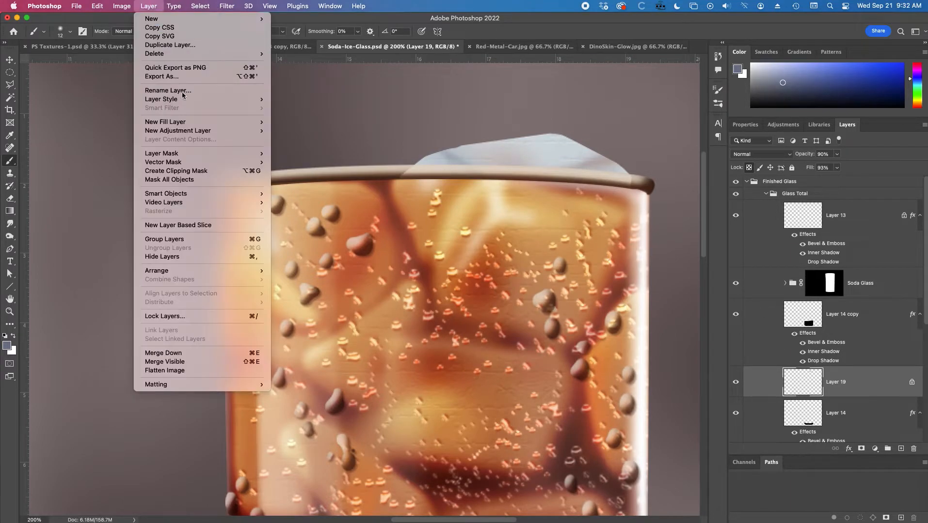
pyautogui.moveTo(193, 99)
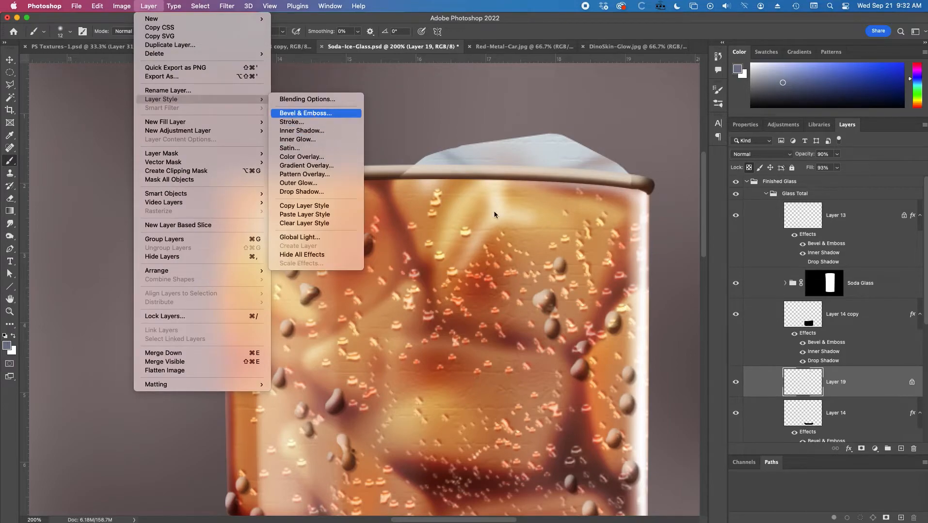
pyautogui.moveTo(611, 130); pyautogui.dragTo(423, 246)
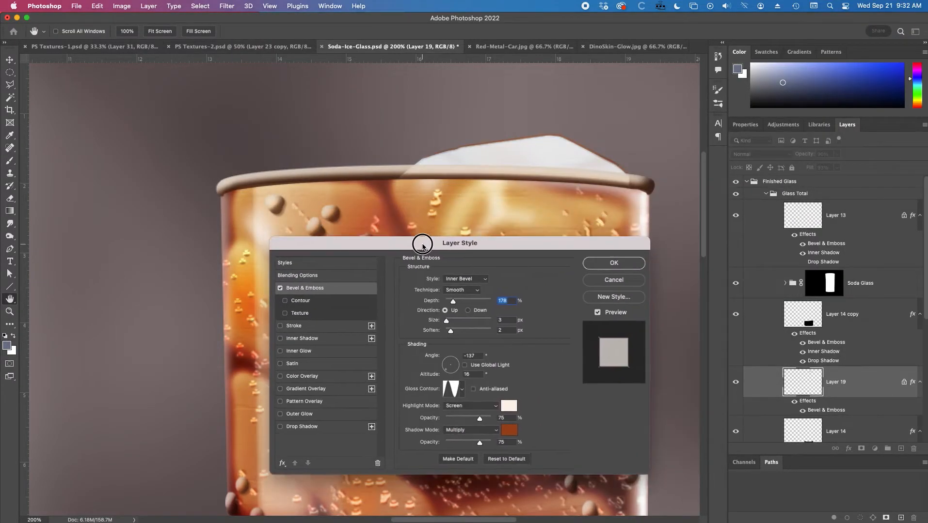
# Try a dark desaturated blue as the bevel's shadow colour.
pyautogui.click(509, 431)
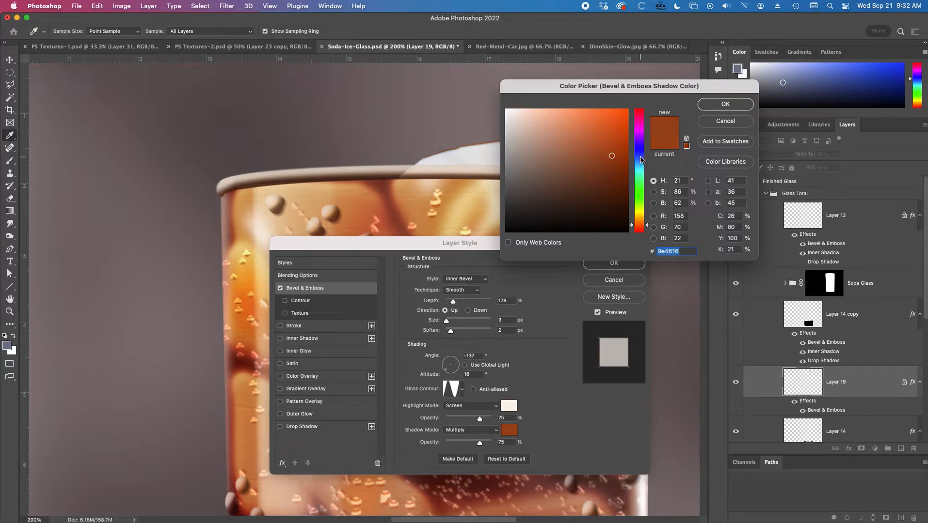
pyautogui.click(640, 159)
pyautogui.click(548, 177)
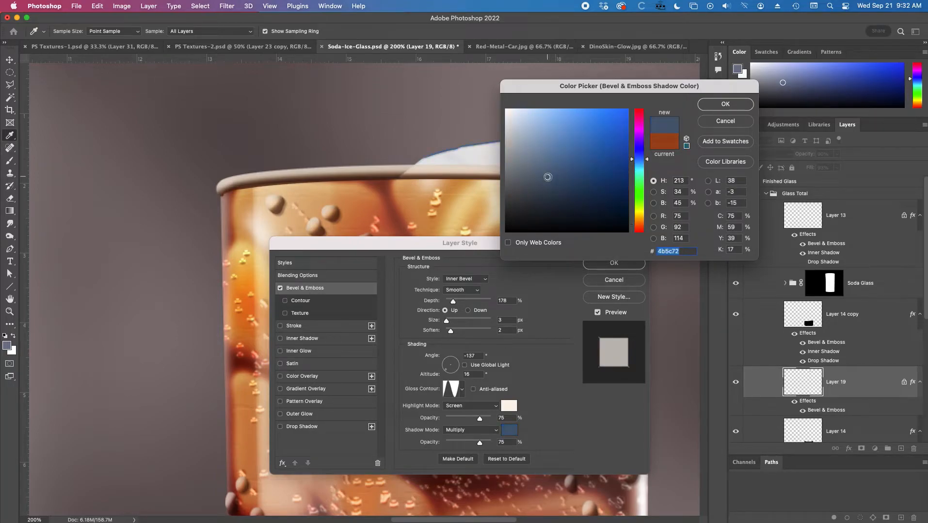
pyautogui.press('Return')
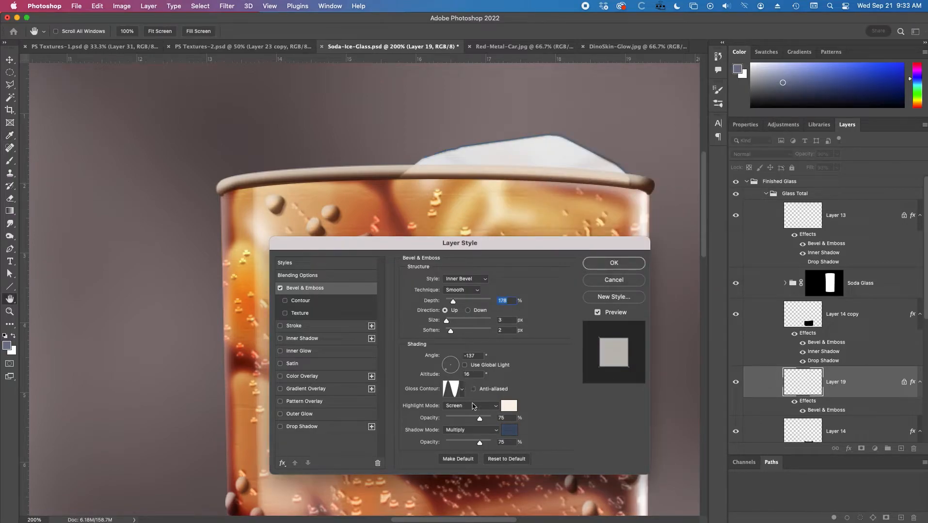
# Reset the Bevel & Emboss settings to their defaults, with depth at 95% and size at 6 px.
pyautogui.click(501, 460)
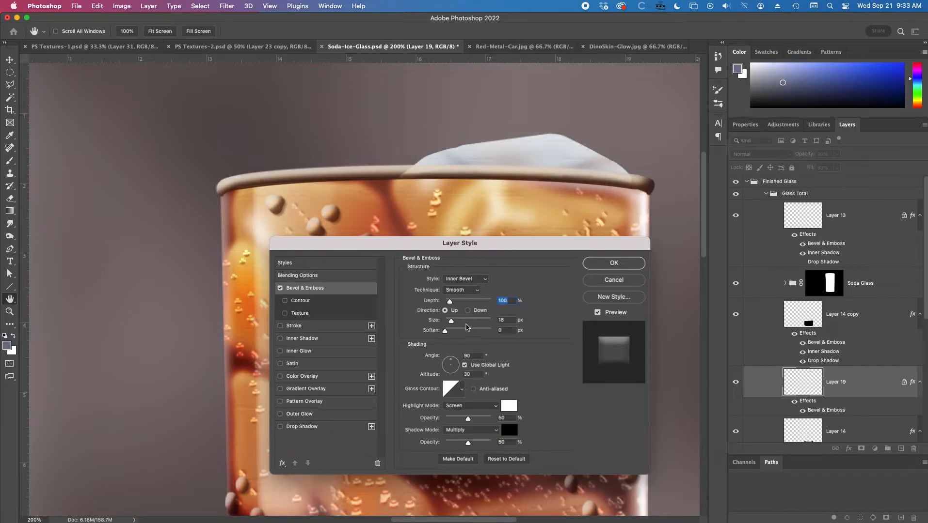
pyautogui.moveTo(449, 302); pyautogui.dragTo(448, 321)
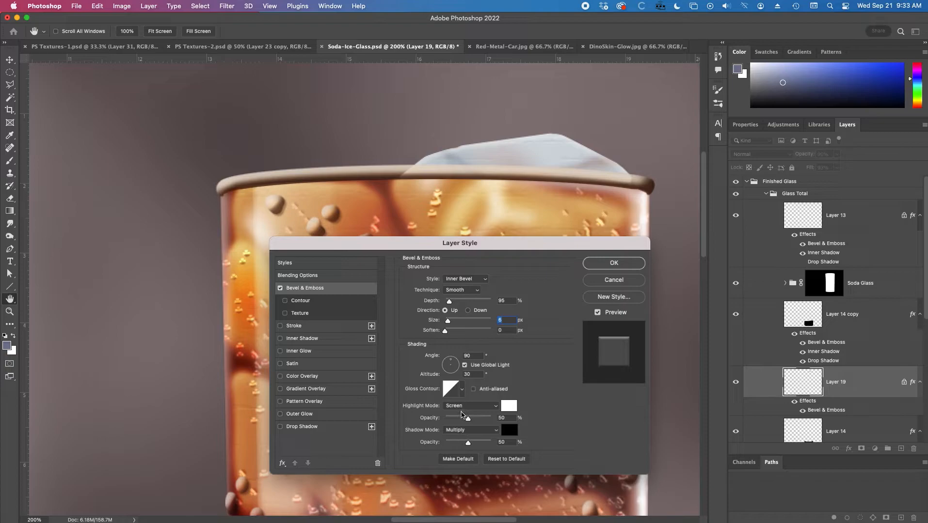
# Try several gloss contours on the ice's bevel and choose the deep concave cove-shaped curve.
pyautogui.click(462, 391)
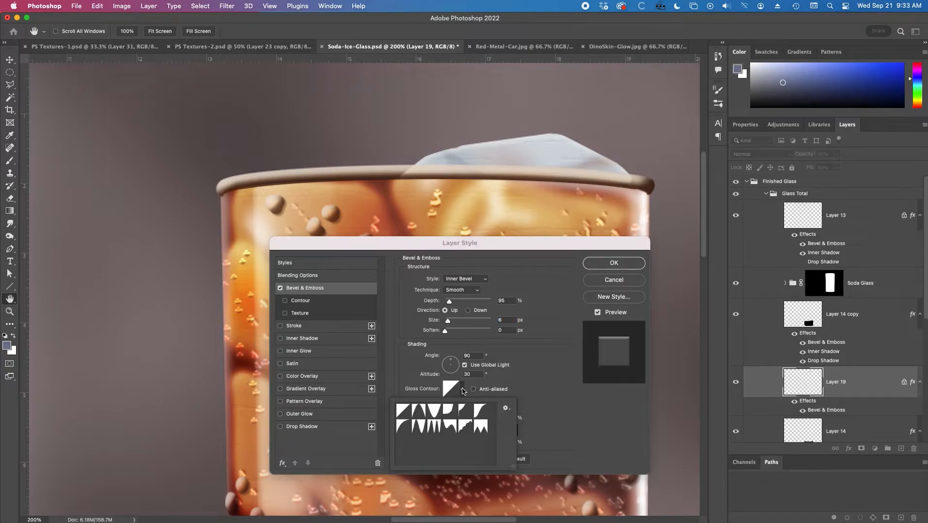
pyautogui.click(418, 412)
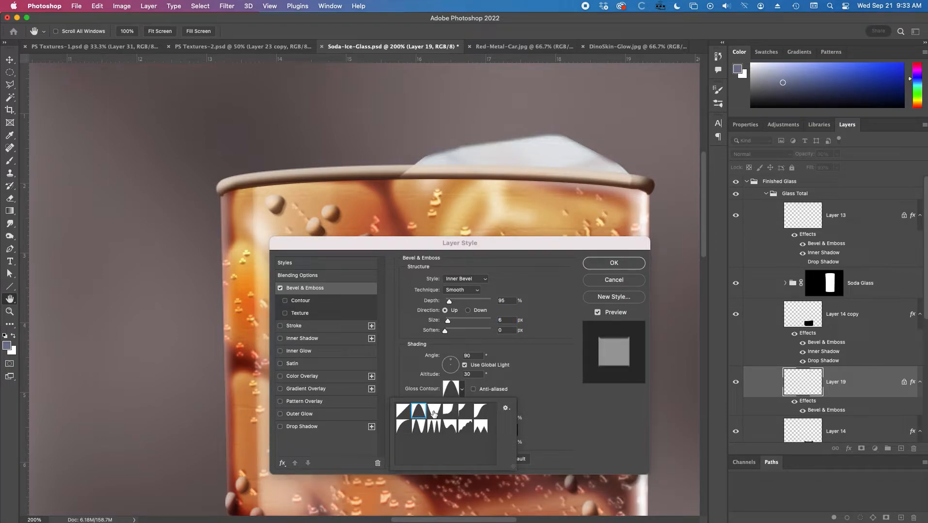
pyautogui.click(433, 413)
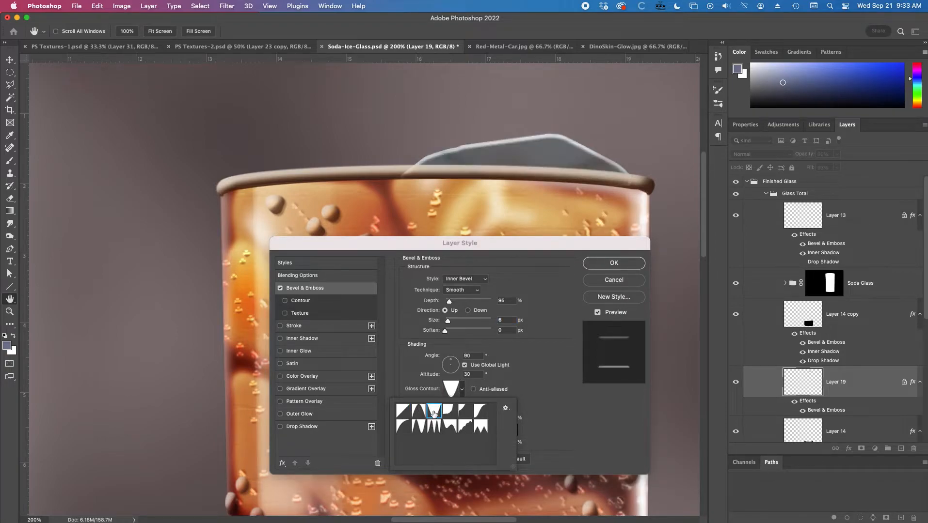
pyautogui.click(403, 428)
pyautogui.click(419, 428)
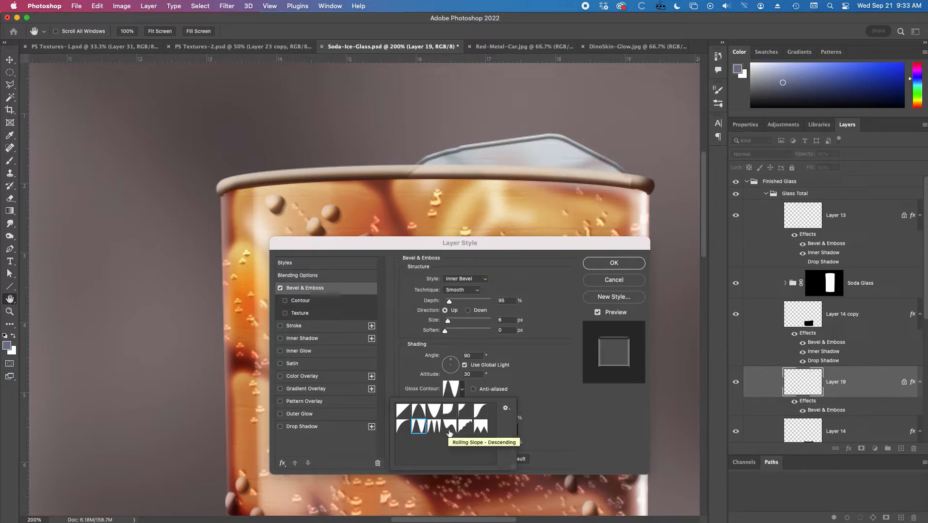
pyautogui.click(449, 412)
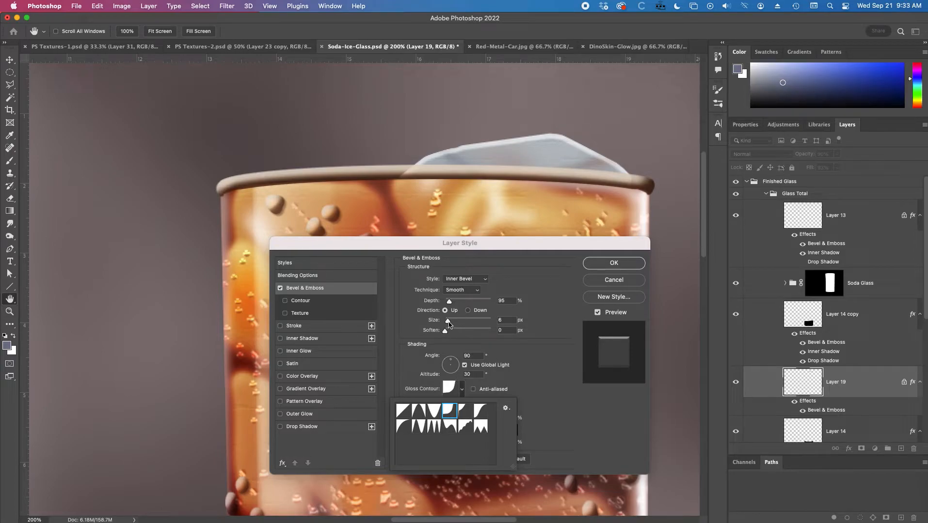
# Set the ice's bevel to size 9 px, soften 11 px and the Chisel Hard technique, and apply the effect.
pyautogui.moveTo(448, 324); pyautogui.dragTo(451, 323)
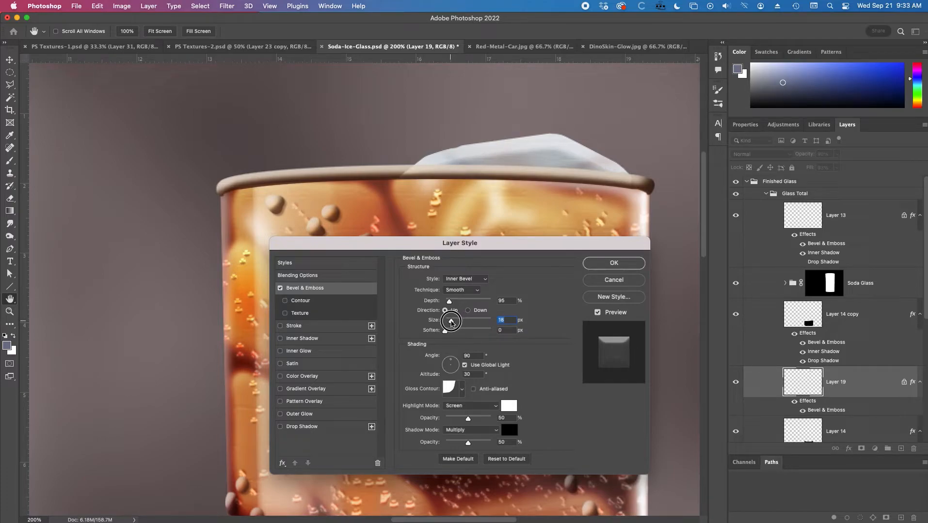
pyautogui.moveTo(450, 322); pyautogui.dragTo(477, 331)
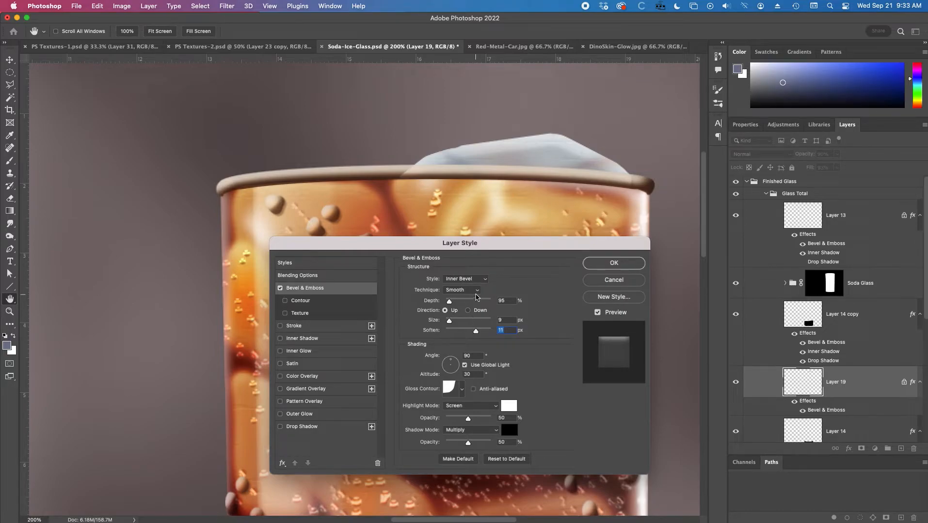
pyautogui.click(473, 293)
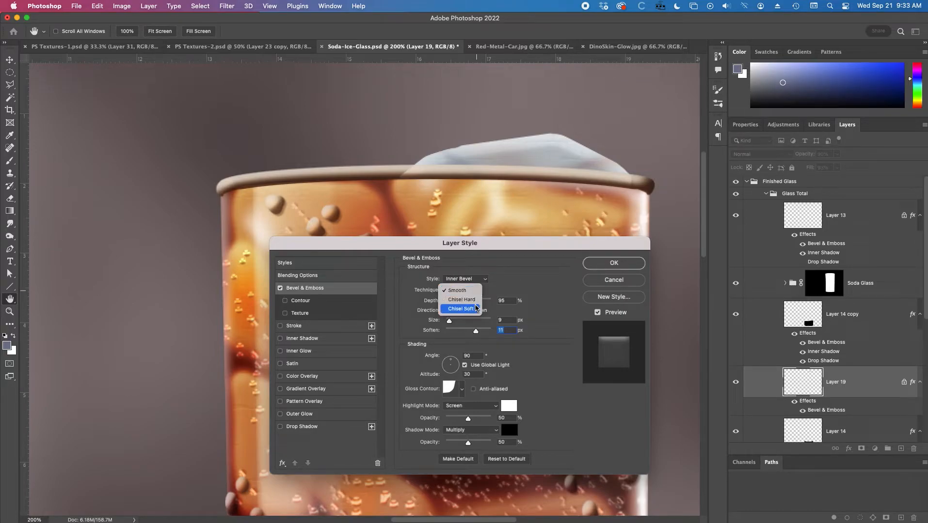
pyautogui.click(476, 308)
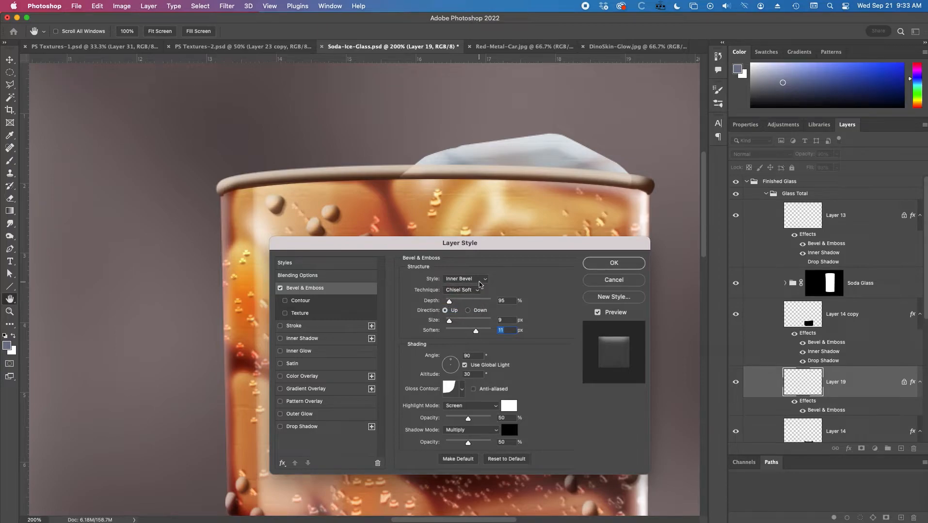
pyautogui.click(477, 292)
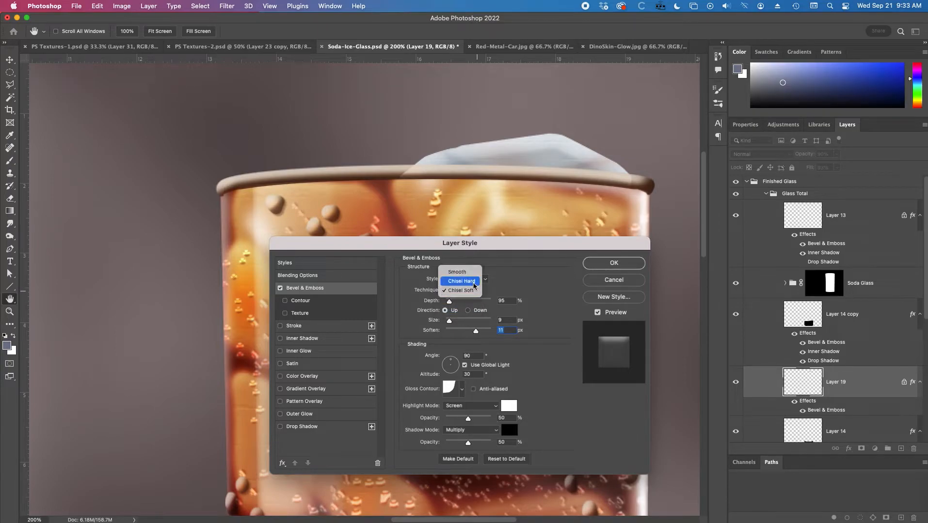
pyautogui.click(477, 298)
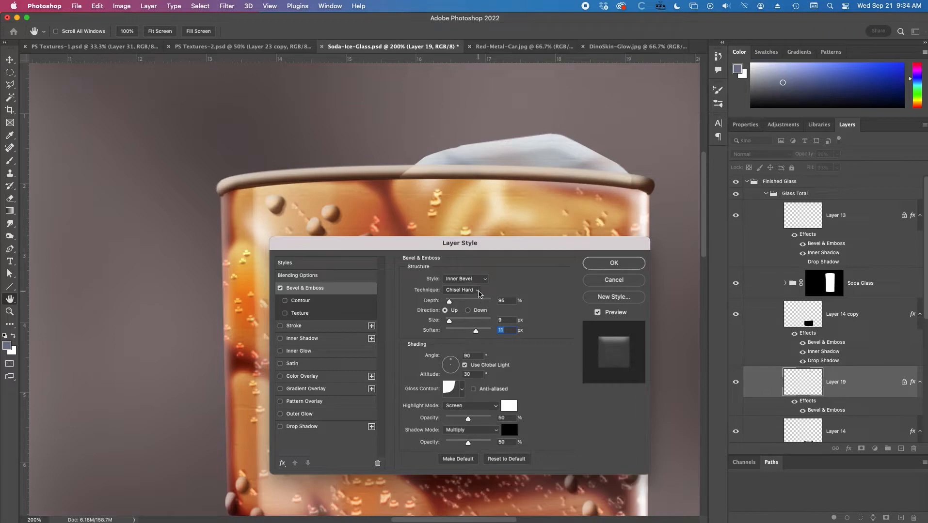
pyautogui.click(617, 264)
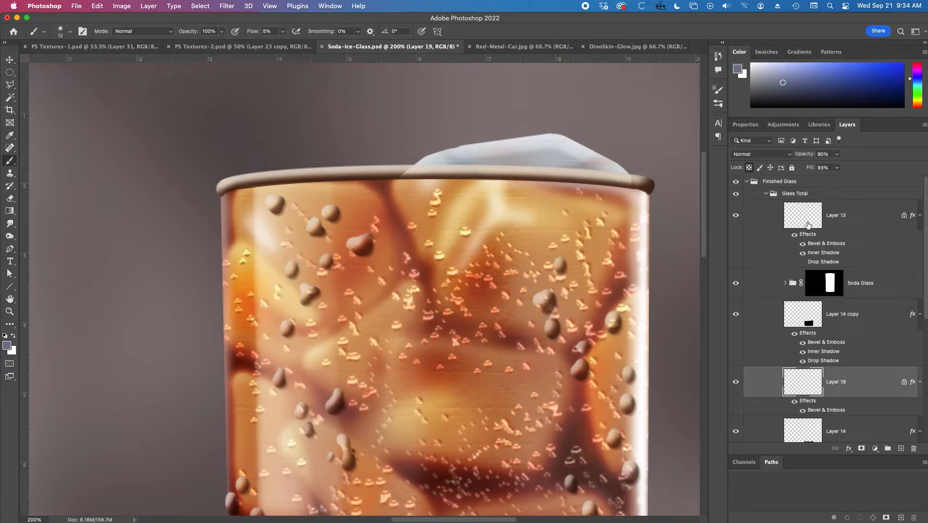
# Check the ice against the reference photo and create a new layer directly above the ice layer.
pyautogui.click(736, 182)
pyautogui.click(736, 182)
pyautogui.click(903, 445)
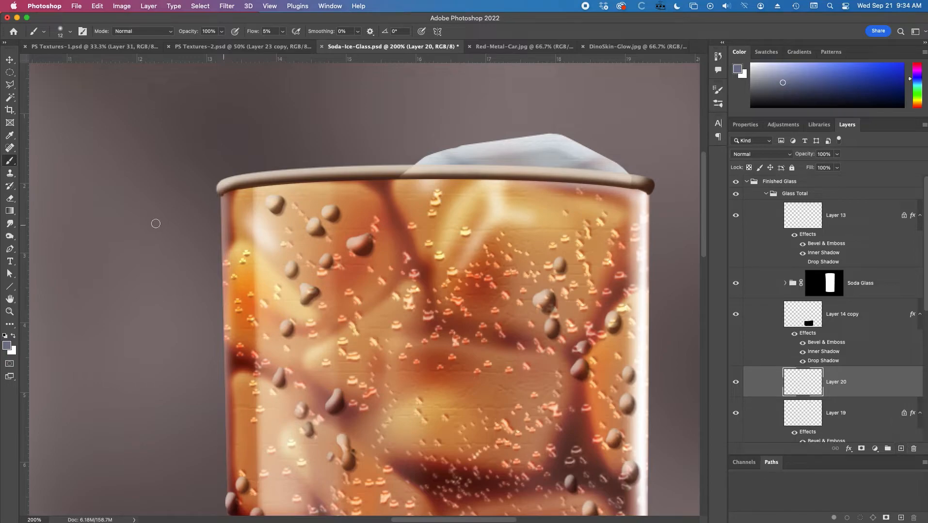
# Reset the colours to black and white and choose the scattered-dot texture brush at 87 px.
pyautogui.click(5, 335)
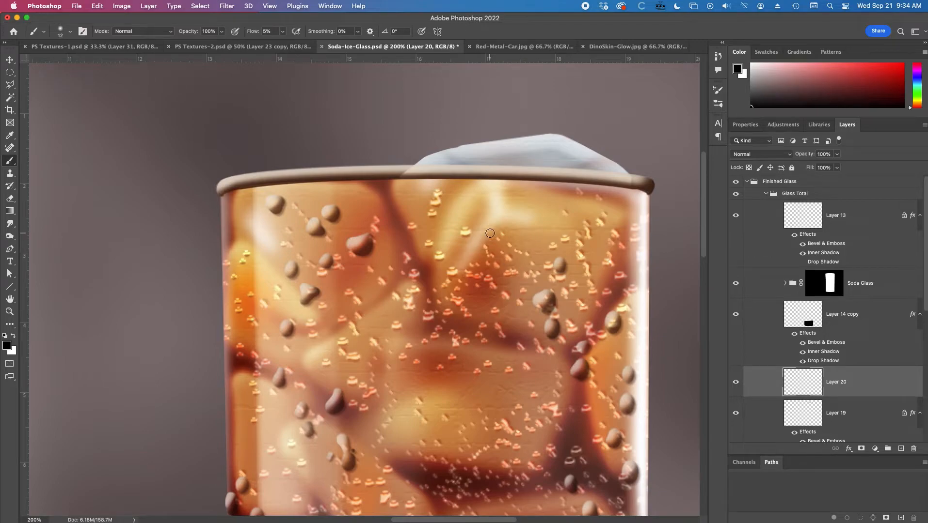
pyautogui.rightClick(490, 233)
pyautogui.click(522, 386)
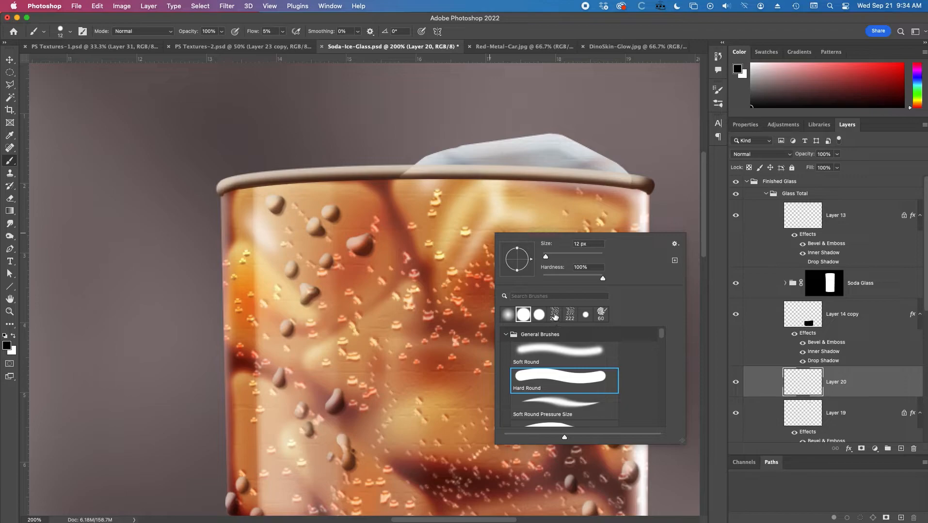
pyautogui.click(553, 314)
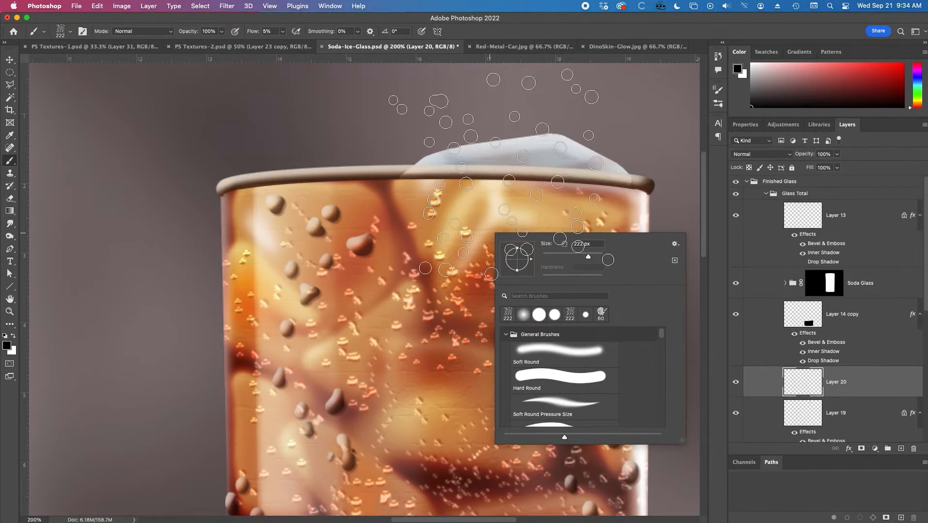
pyautogui.click(562, 257)
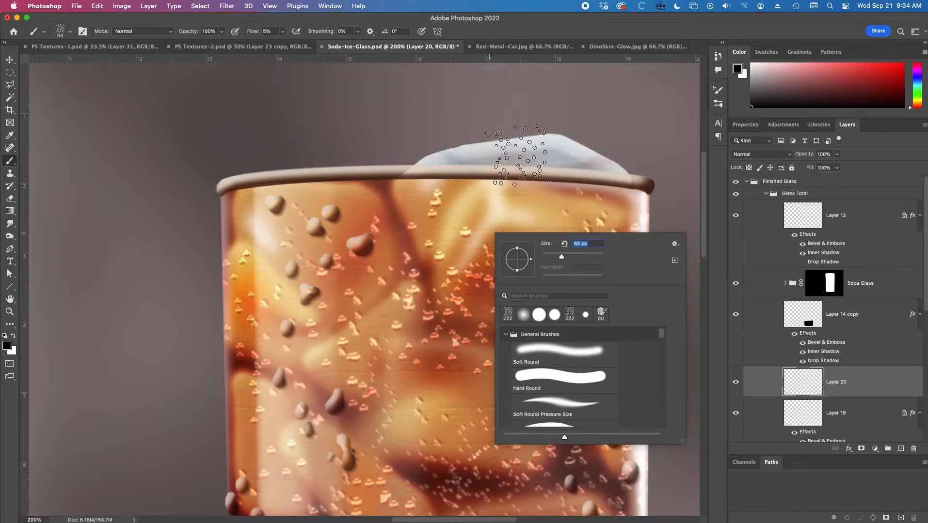
pyautogui.click(569, 257)
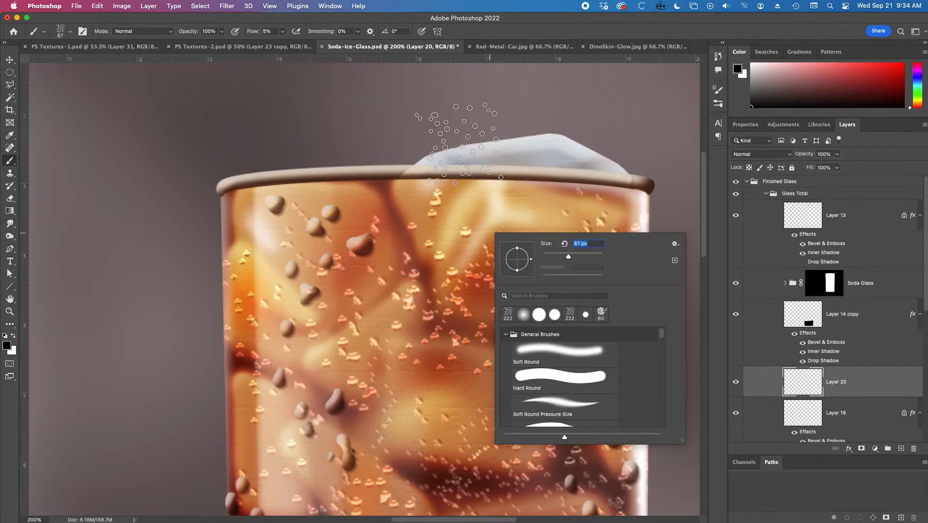
# Set the brush flow to 100% and stamp black scattered dots across the ice chunk and the area just above it.
pyautogui.click(459, 140)
pyautogui.press('super+z')
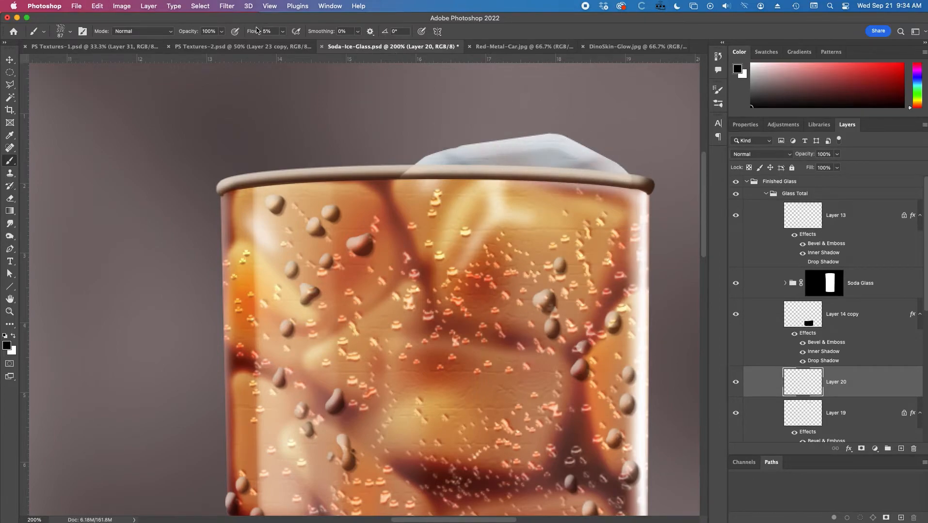
pyautogui.moveTo(257, 34); pyautogui.dragTo(412, 46)
pyautogui.click(469, 146)
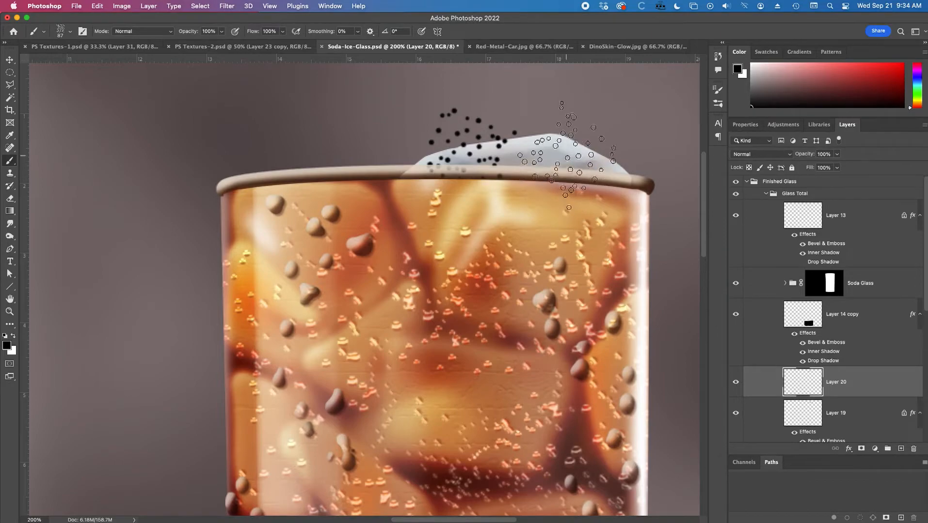
pyautogui.click(566, 143)
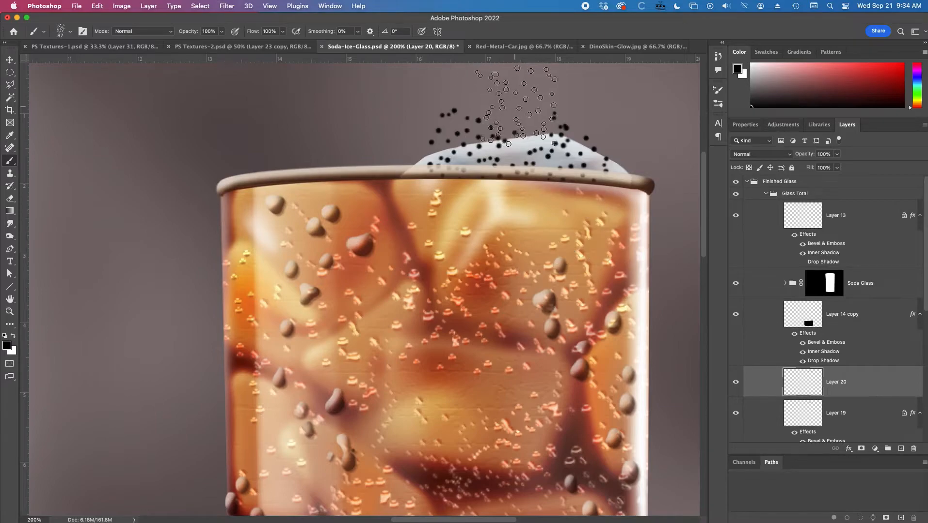
pyautogui.moveTo(514, 104); pyautogui.dragTo(513, 104)
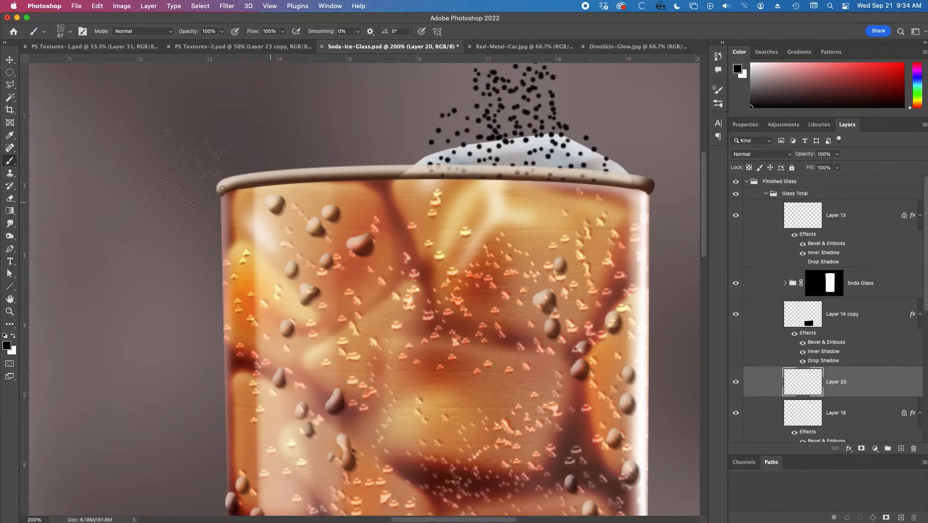
# Load the ice layer's outline as a selection and invert it, keeping the dot layer active.
pyautogui.click(10, 85)
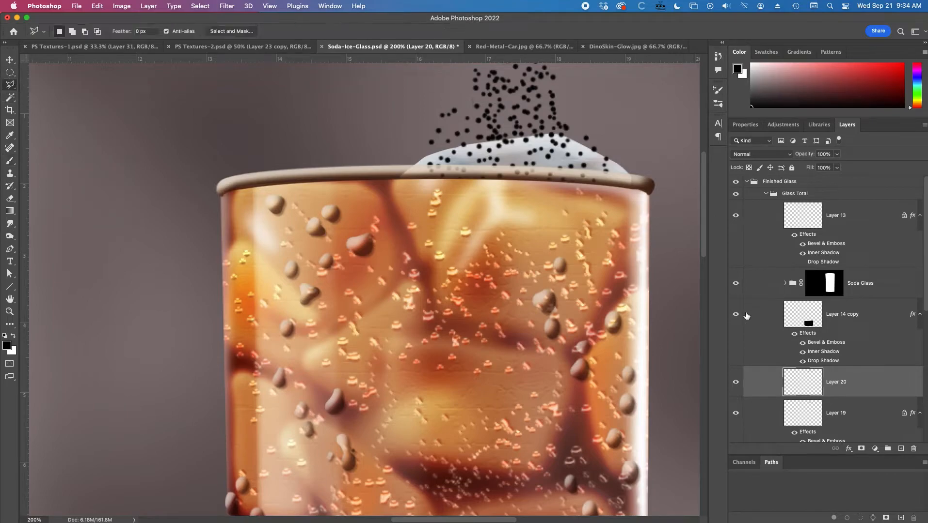
pyautogui.keyDown('super'); pyautogui.click(808, 419); pyautogui.keyUp('super')
pyautogui.press('shift+super+i')
# Try deleting the dots outside the ice's outline and deselecting, and undo both.
pyautogui.press('Delete')
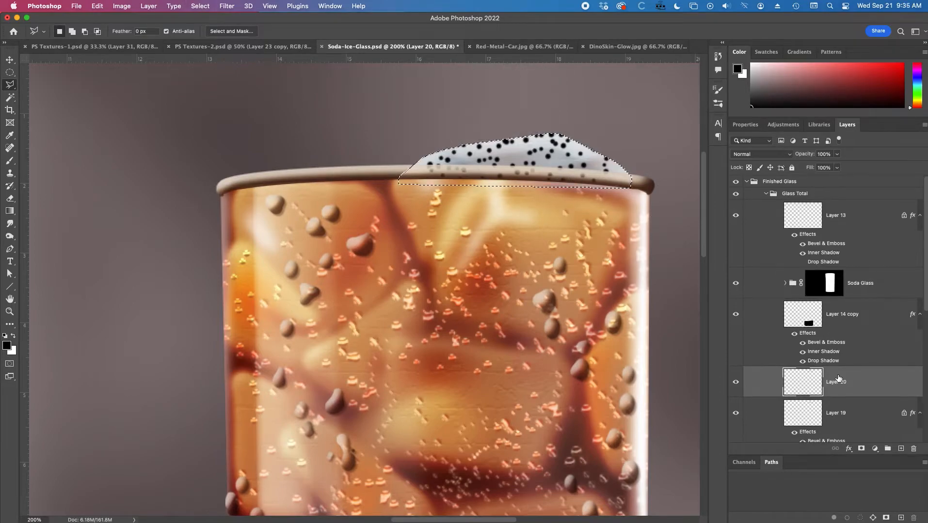
pyautogui.press('super+d')
pyautogui.press('v')
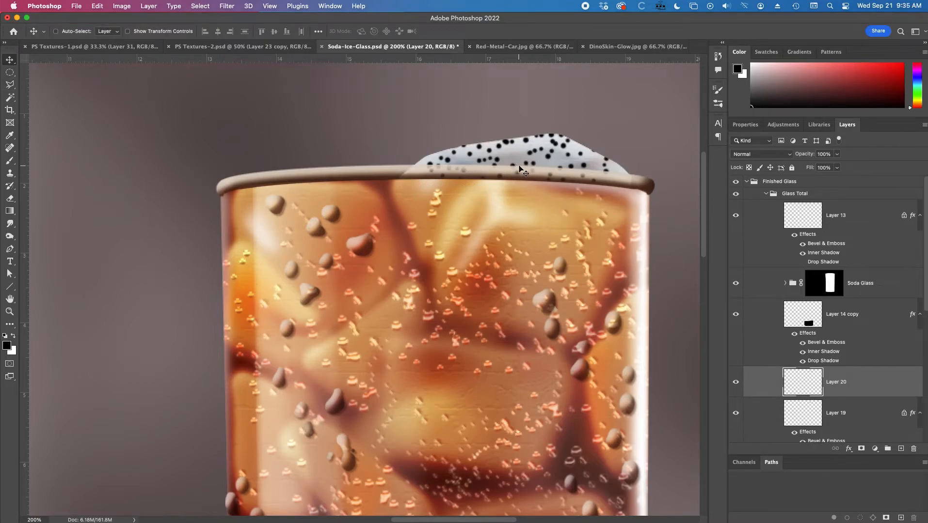
pyautogui.press('super+z')
pyautogui.press('super+z')
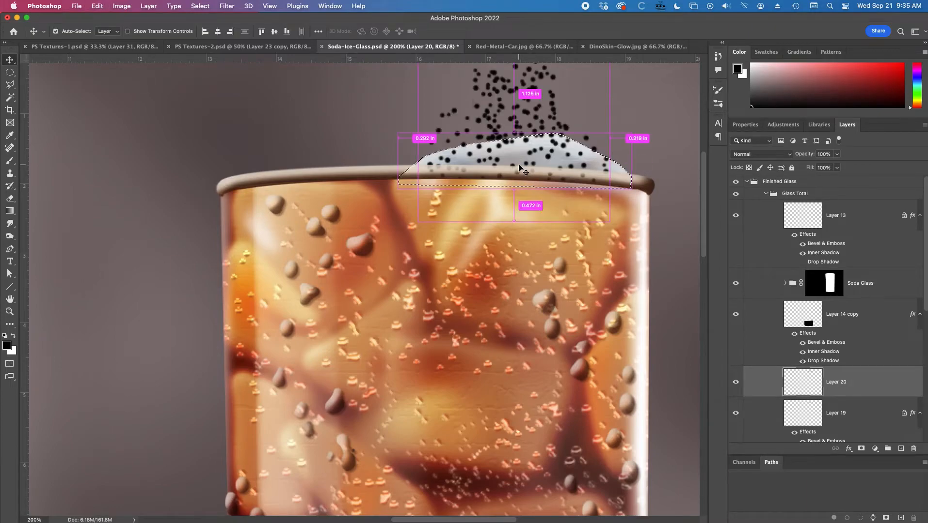
# Subtract the whole dots along the ice's upper edge from the inverted selection with the Polygonal Lasso, delete the outside dots and deselect.
pyautogui.keyDown('super'); pyautogui.click(506, 144); pyautogui.keyUp('super')
pyautogui.keyDown('super'); pyautogui.click(506, 143); pyautogui.keyUp('super')
pyautogui.moveTo(494, 159); pyautogui.dragTo(426, 201)
pyautogui.press('l')
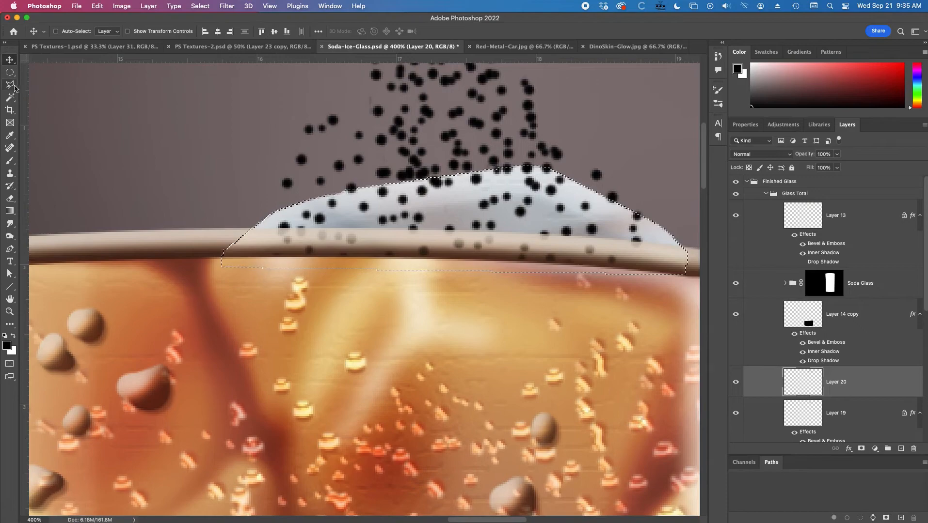
pyautogui.keyDown('alt'); pyautogui.click(334, 193); pyautogui.keyUp('alt')
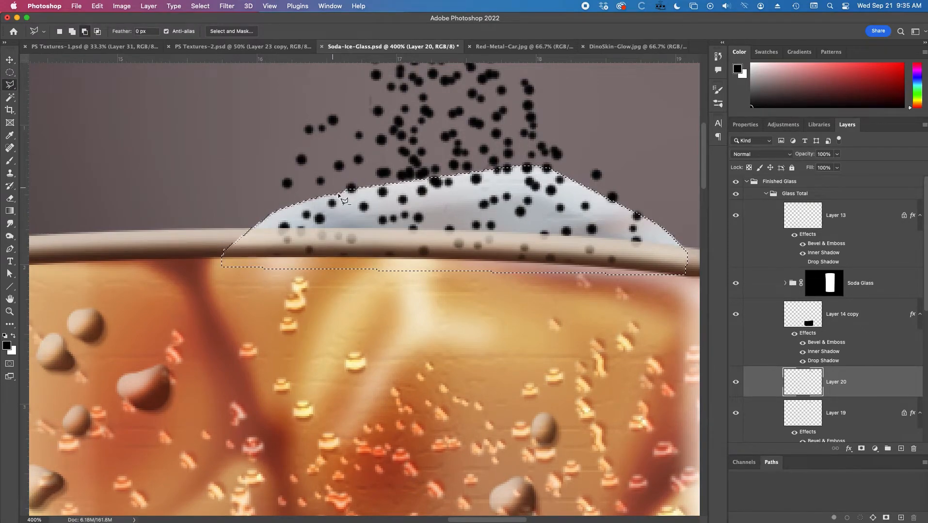
pyautogui.click(350, 179)
pyautogui.click(373, 183)
pyautogui.click(399, 183)
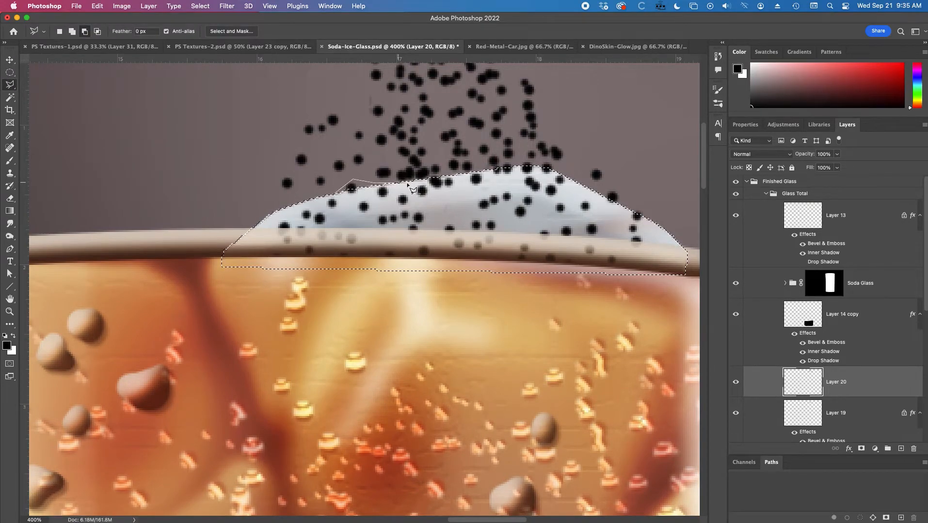
pyautogui.click(424, 180)
pyautogui.click(447, 173)
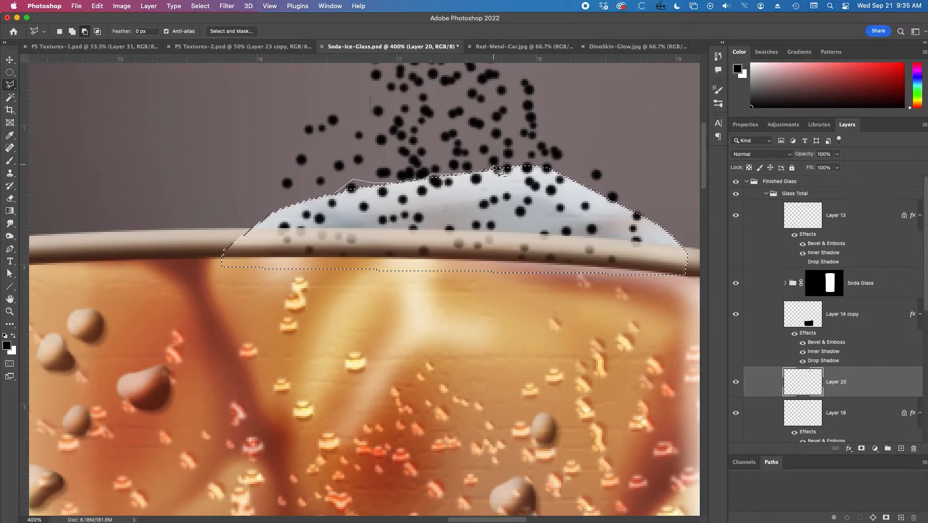
pyautogui.click(505, 161)
pyautogui.click(550, 162)
pyautogui.click(582, 182)
pyautogui.click(581, 199)
pyautogui.doubleClick(324, 211)
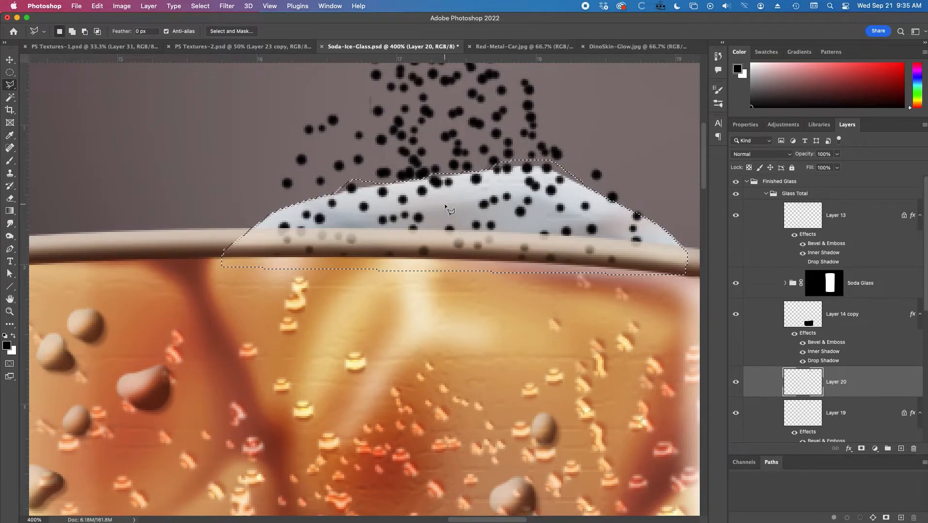
pyautogui.press('Delete')
pyautogui.press('super+d')
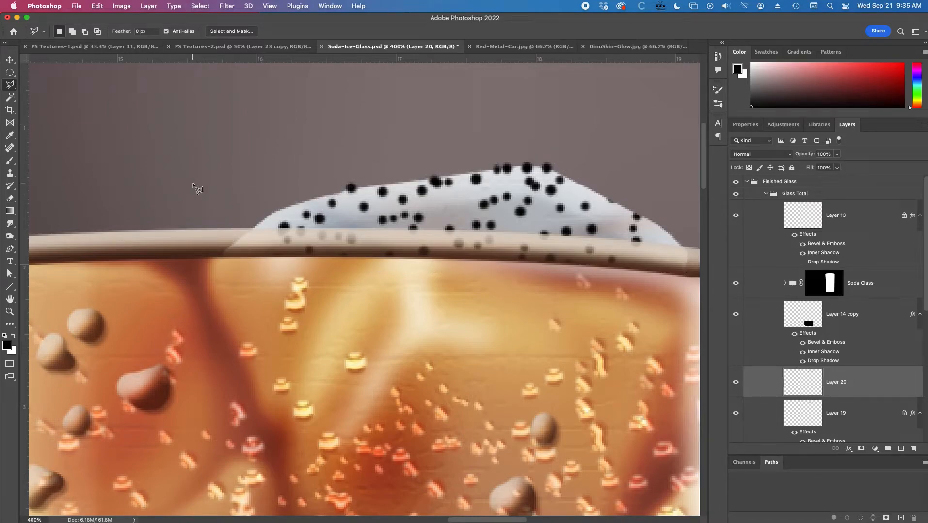
# Dab extra black dots along the ice's upper contour and right slope with a 3 px Hard Round brush.
pyautogui.press('b')
pyautogui.rightClick(286, 222)
pyautogui.click(326, 358)
pyautogui.click(335, 242)
pyautogui.moveTo(335, 242); pyautogui.dragTo(331, 242)
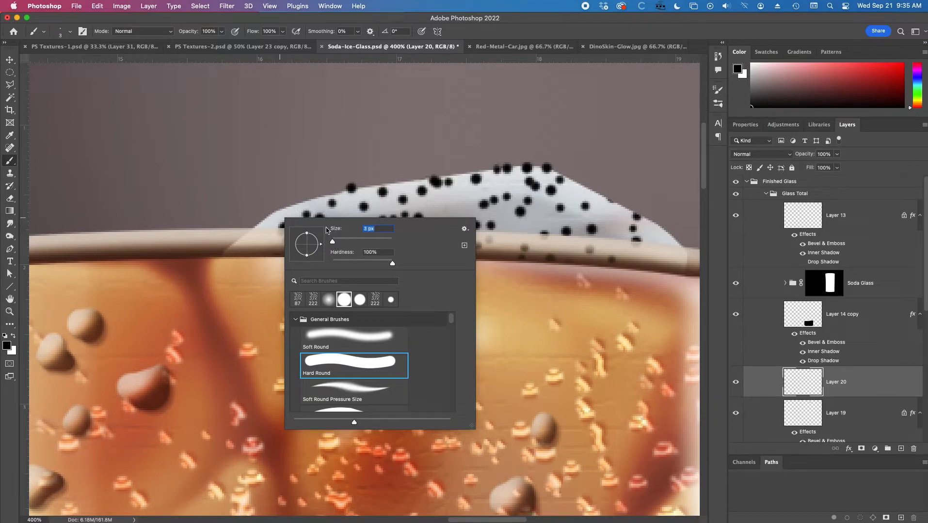
pyautogui.click(293, 206)
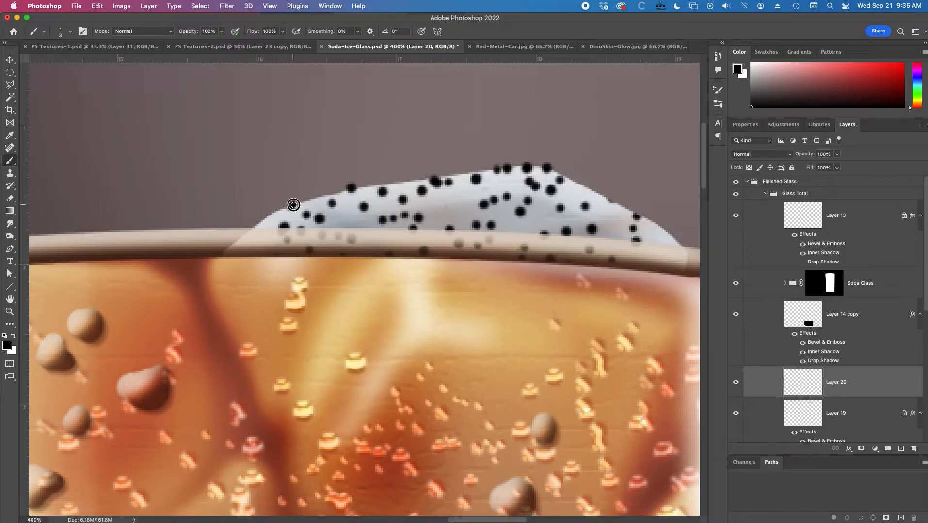
pyautogui.moveTo(356, 188); pyautogui.dragTo(353, 187)
pyautogui.click(347, 192)
pyautogui.click(432, 178)
pyautogui.click(492, 168)
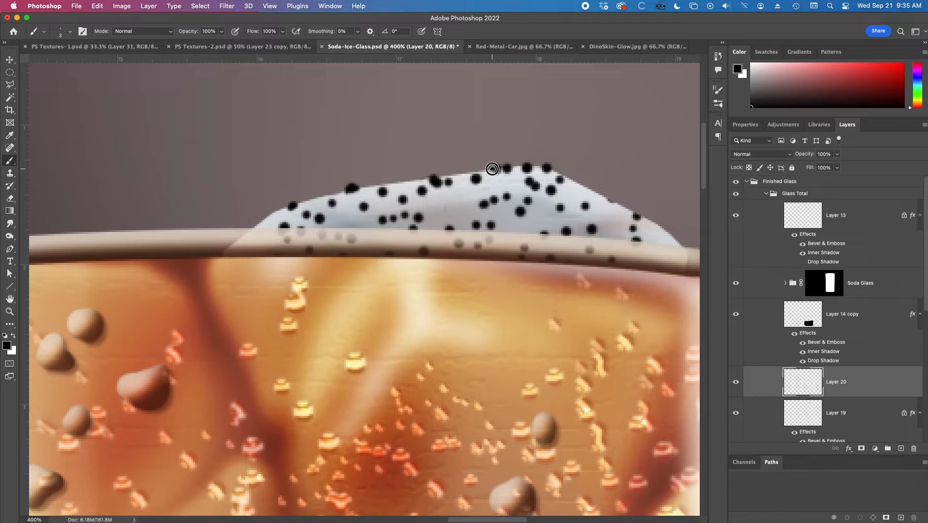
pyautogui.click(607, 200)
pyautogui.click(638, 216)
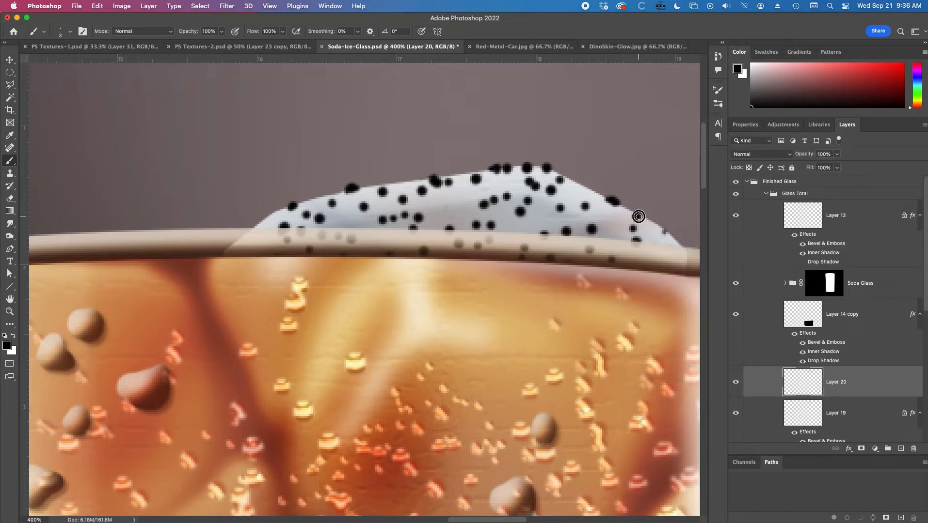
pyautogui.click(663, 231)
# Compare with the reference photo and give the dot layer a default Bevel & Emboss with size 5 px and depth 95%.
pyautogui.click(736, 182)
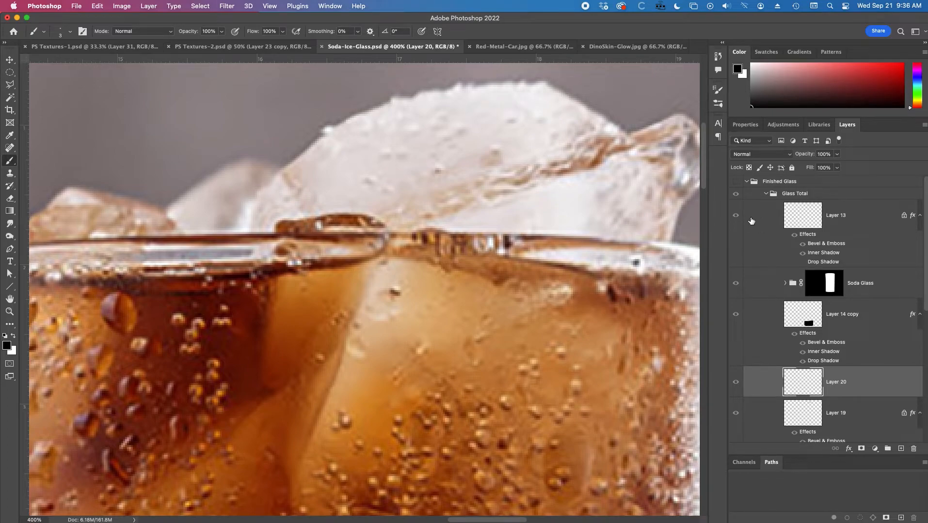
pyautogui.click(735, 182)
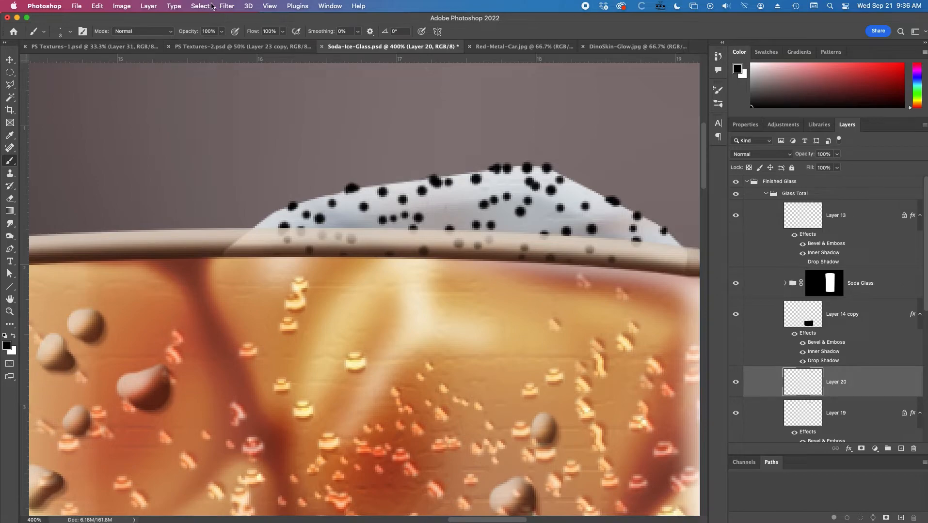
pyautogui.click(225, 7)
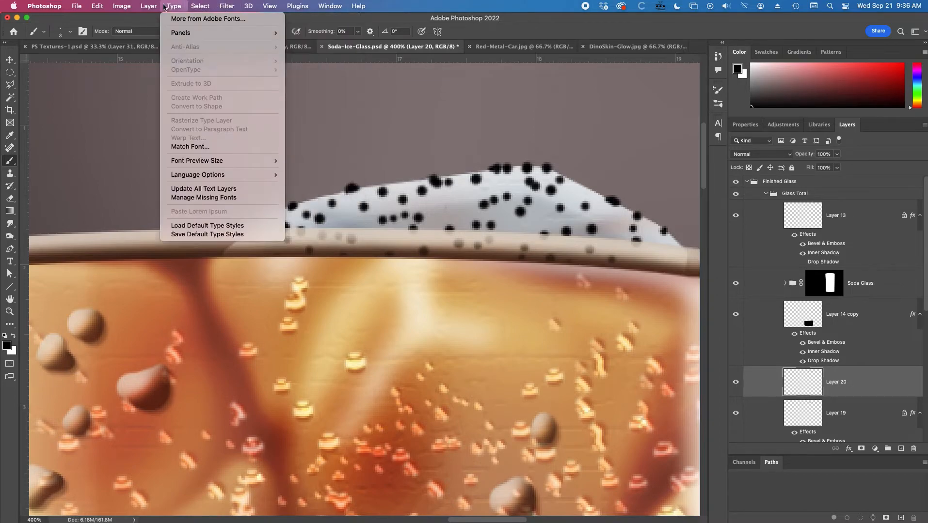
pyautogui.moveTo(195, 126)
pyautogui.moveTo(201, 100)
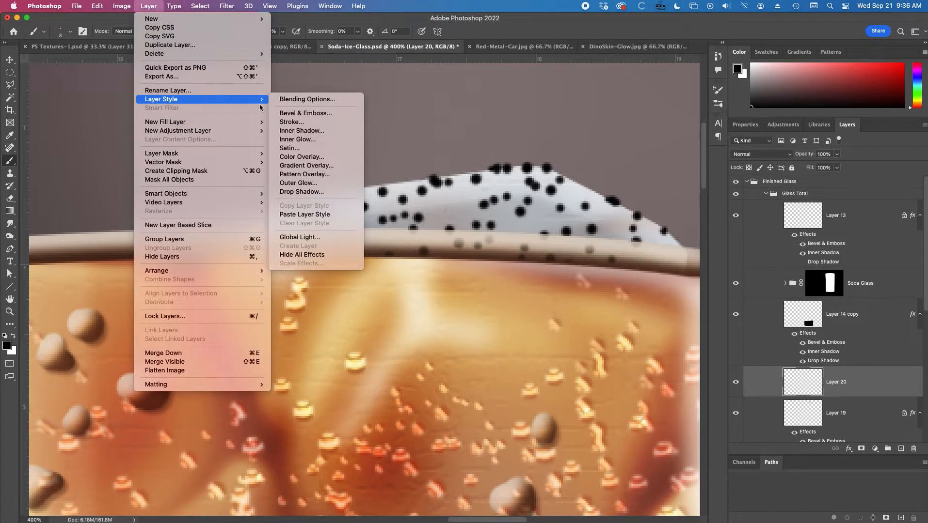
pyautogui.click(306, 115)
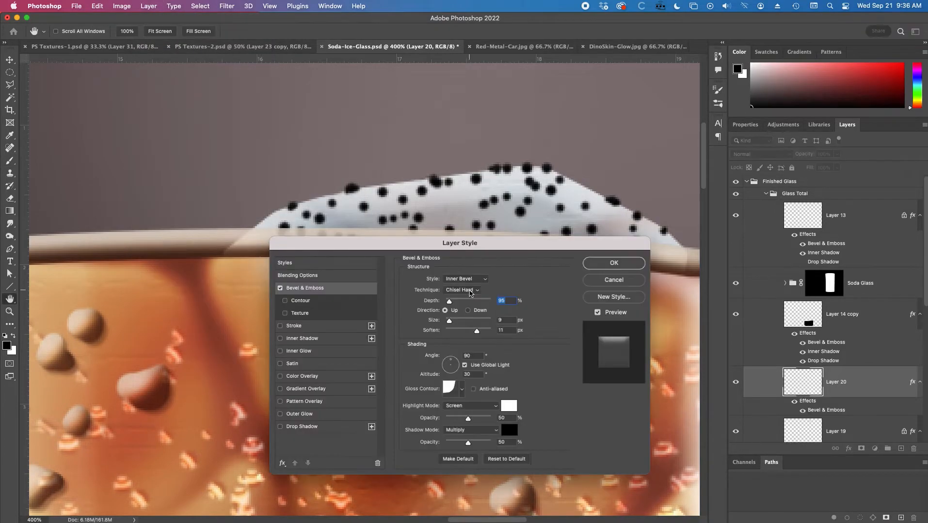
pyautogui.click(502, 459)
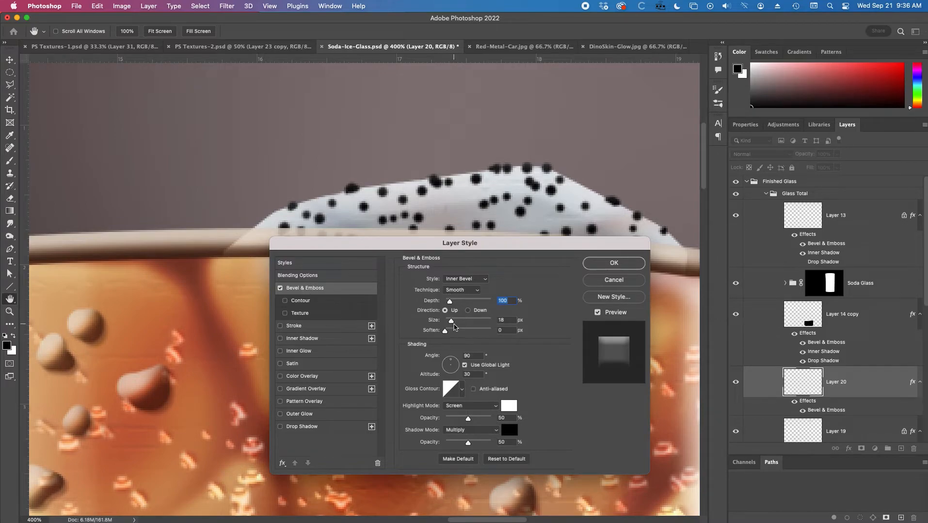
pyautogui.moveTo(452, 323); pyautogui.dragTo(446, 324)
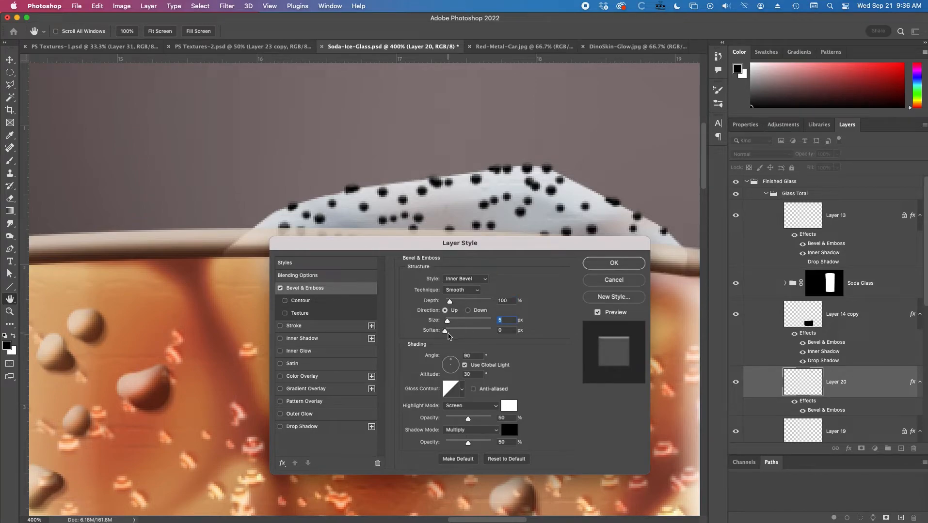
pyautogui.moveTo(448, 303); pyautogui.dragTo(449, 303)
# Lower the dot layer's fill opacity to 8% and apply the layer style.
pyautogui.click(289, 277)
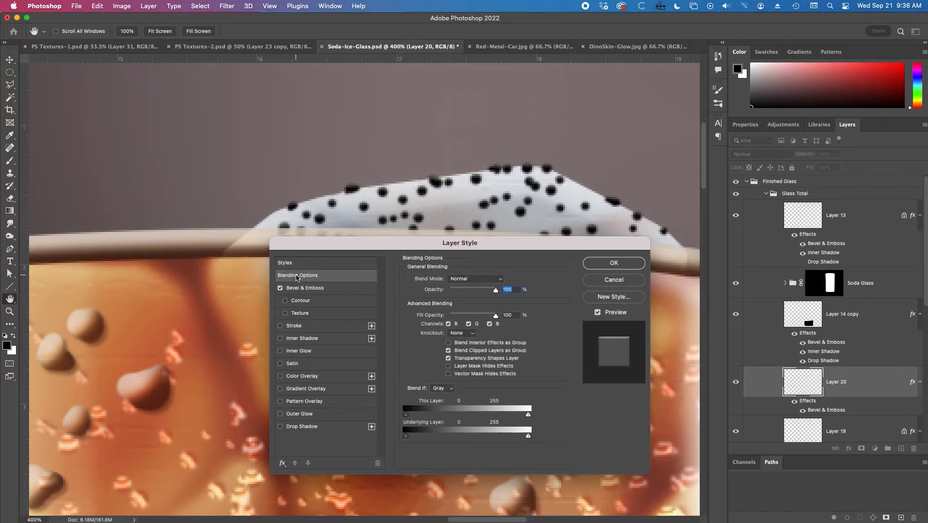
pyautogui.moveTo(497, 318); pyautogui.dragTo(453, 317)
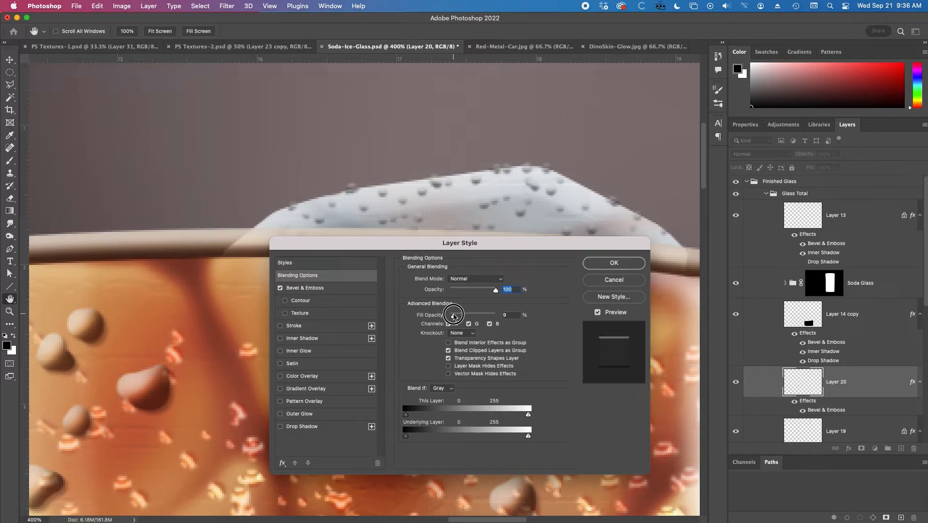
pyautogui.click(617, 264)
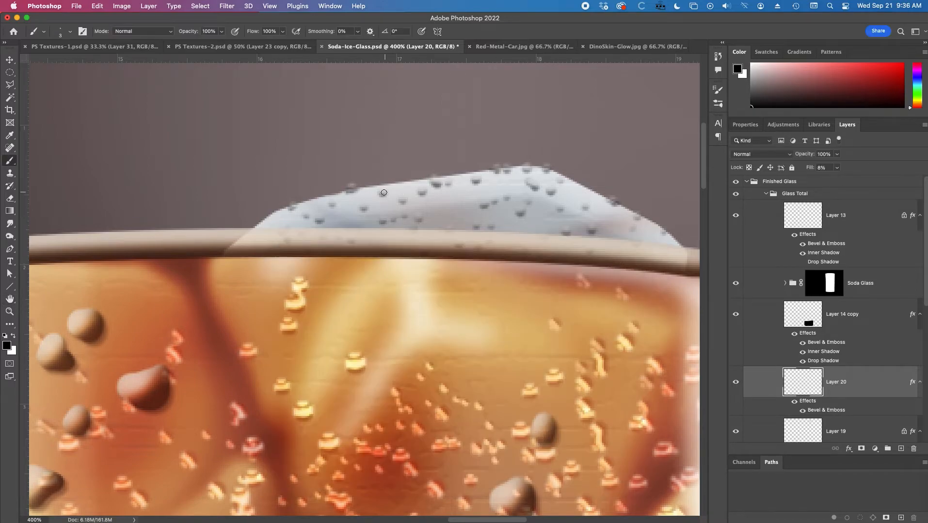
# Try several gloss contours on the dot layer's Bevel & Emboss, choose the rounded-steps contour and apply the layer style.
pyautogui.click(813, 403)
pyautogui.doubleClick(813, 403)
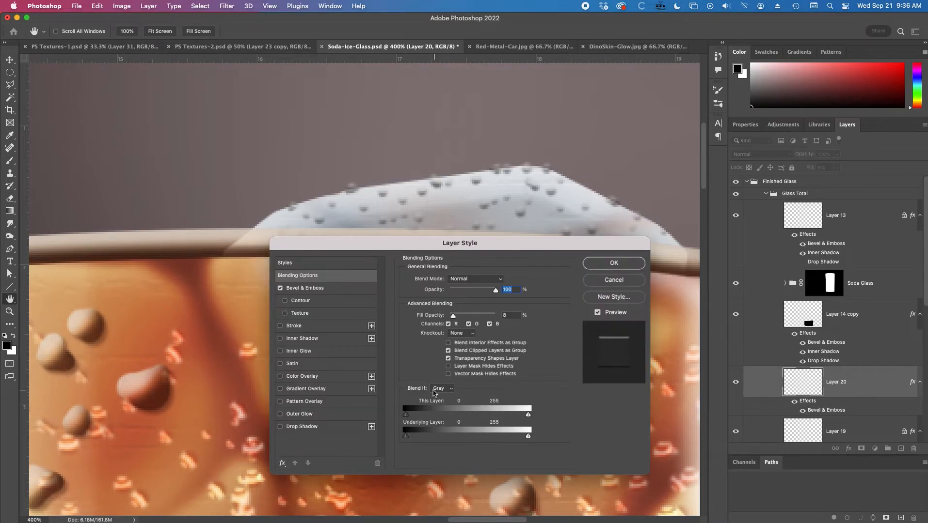
pyautogui.click(342, 289)
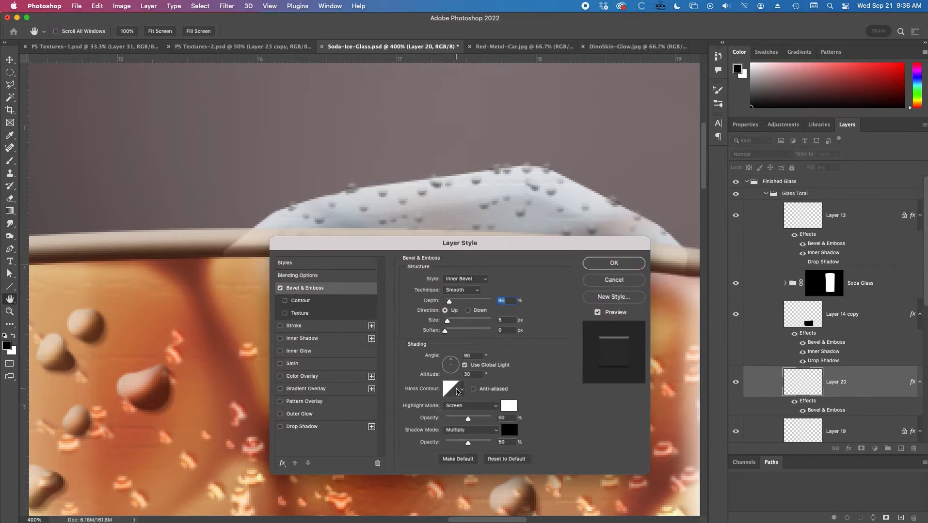
pyautogui.click(455, 391)
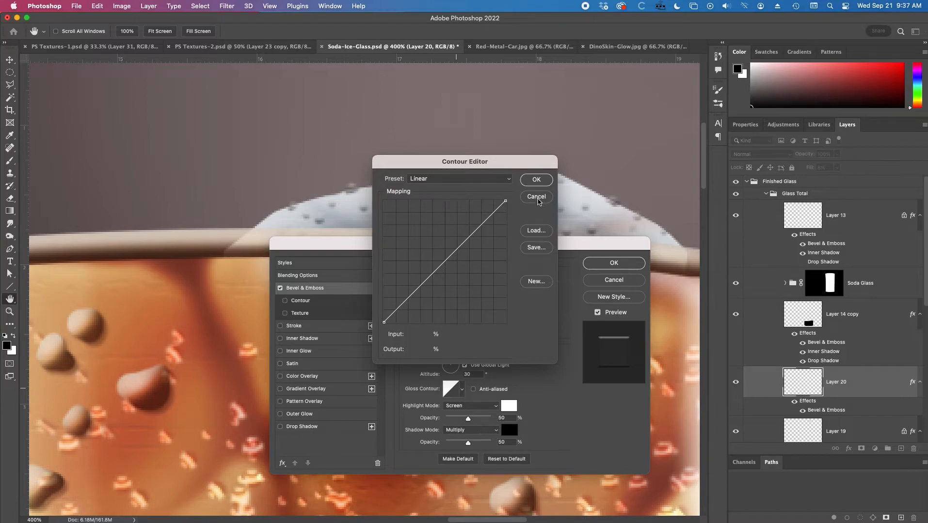
pyautogui.click(537, 200)
pyautogui.click(462, 389)
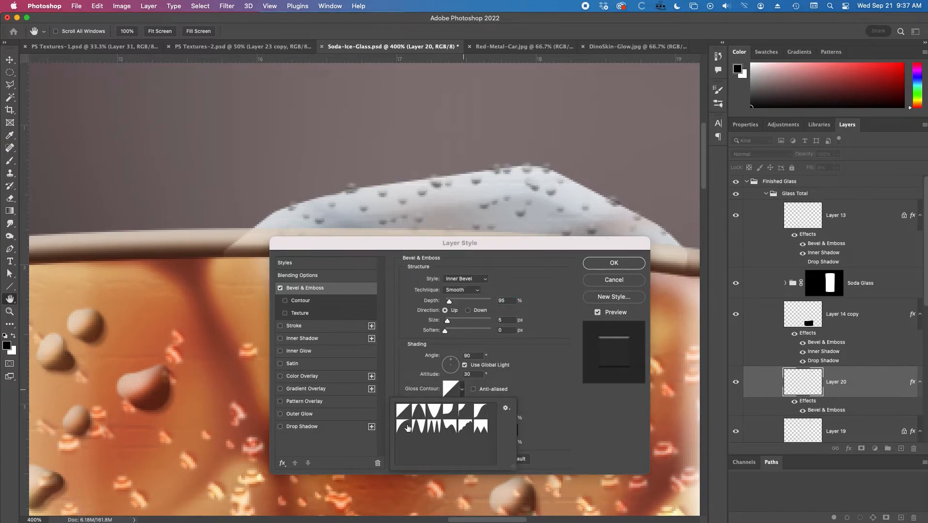
pyautogui.click(434, 427)
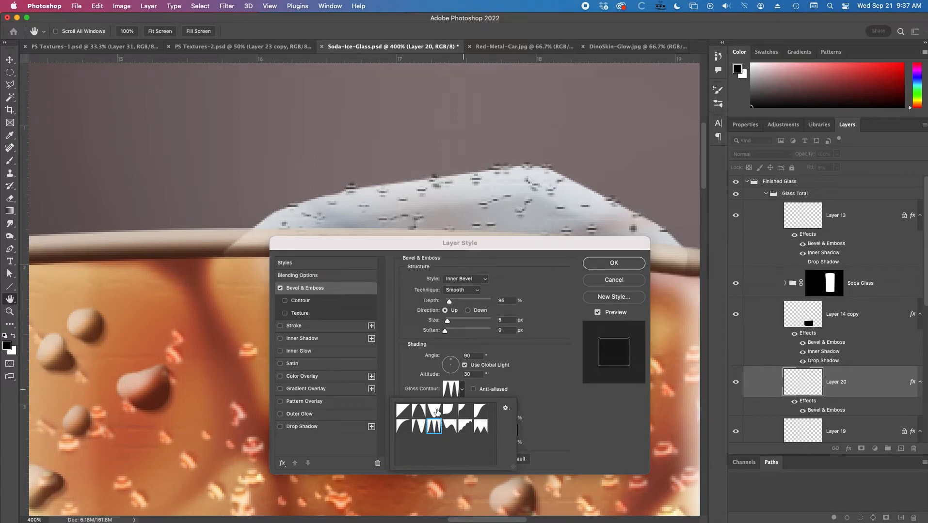
pyautogui.click(434, 411)
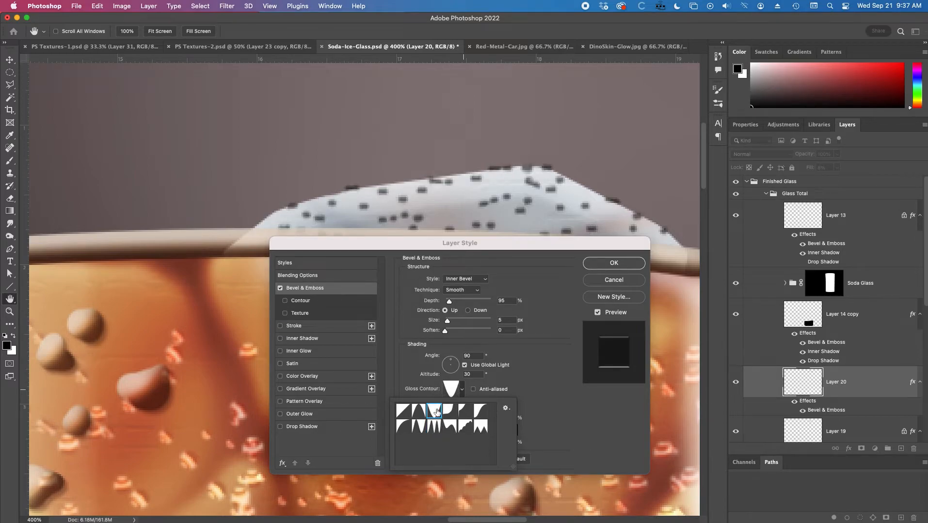
pyautogui.click(419, 432)
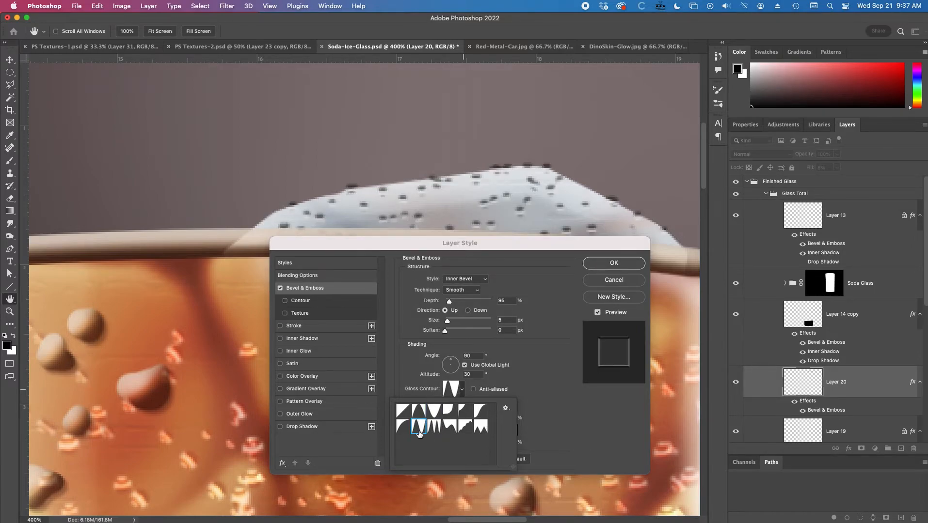
pyautogui.click(449, 428)
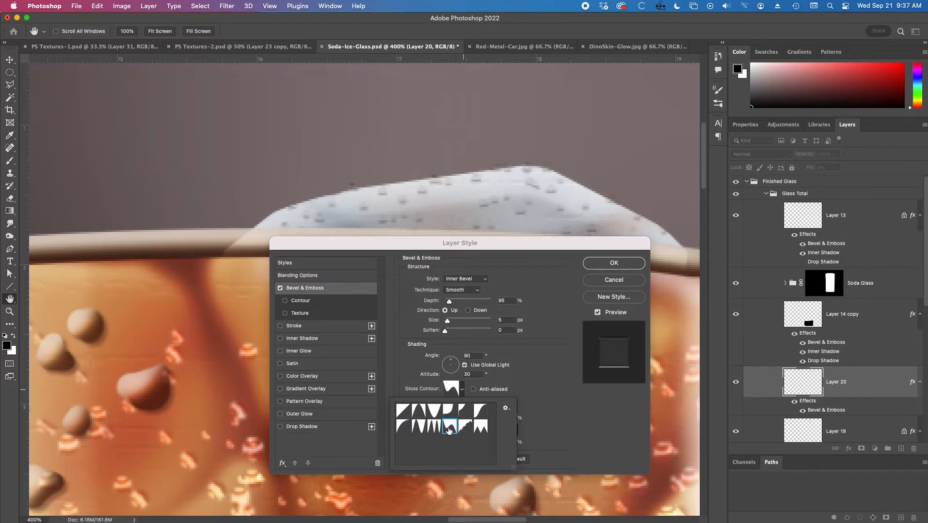
pyautogui.click(463, 429)
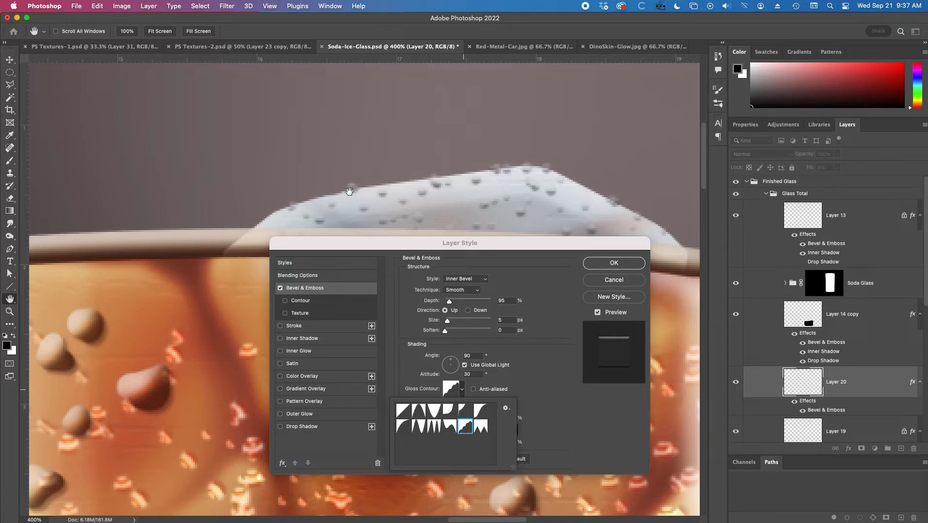
pyautogui.click(600, 263)
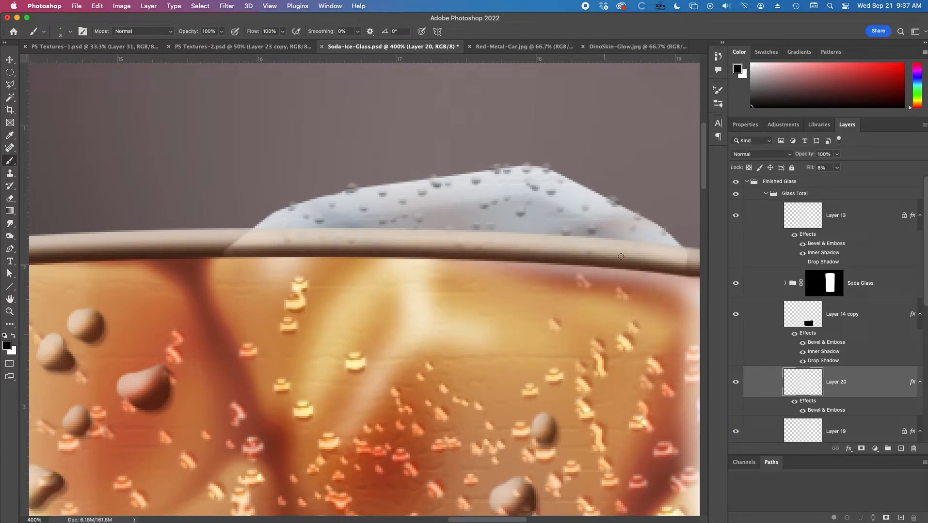
# Set the dot layer's fill opacity to 10% and compare the ice with the reference photo.
pyautogui.click(810, 170)
pyautogui.moveTo(809, 169); pyautogui.dragTo(811, 170)
pyautogui.keyDown('alt'); pyautogui.click(481, 220); pyautogui.keyUp('alt')
pyautogui.keyDown('alt'); pyautogui.click(481, 220); pyautogui.keyUp('alt')
pyautogui.keyDown('alt'); pyautogui.click(481, 220); pyautogui.keyUp('alt')
pyautogui.keyDown('super'); pyautogui.click(483, 227); pyautogui.keyUp('super')
pyautogui.keyDown('super'); pyautogui.click(482, 229); pyautogui.keyUp('super')
pyautogui.keyDown('super'); pyautogui.click(483, 229); pyautogui.keyUp('super')
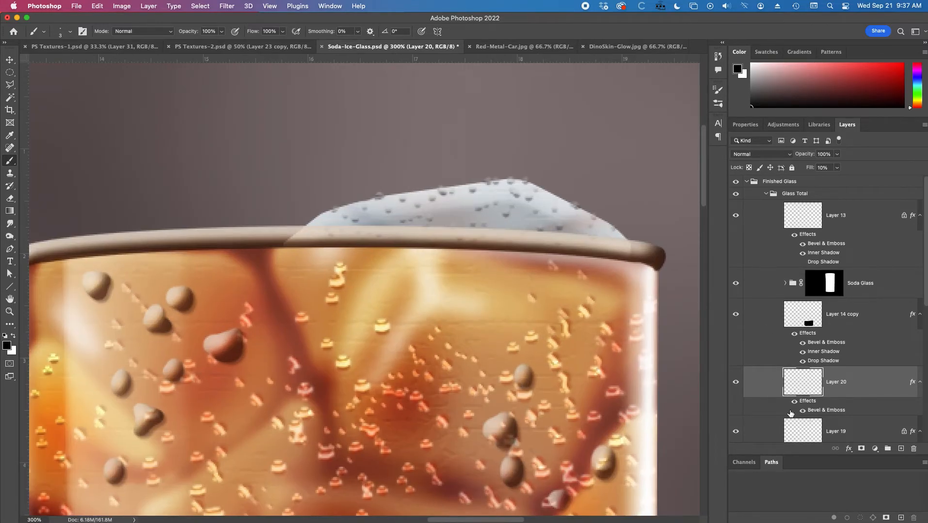
pyautogui.click(735, 182)
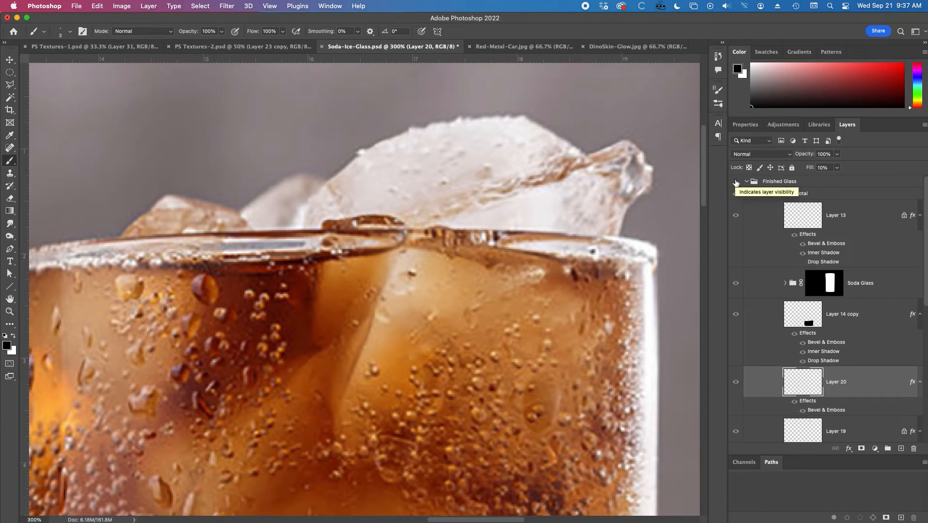
pyautogui.click(735, 182)
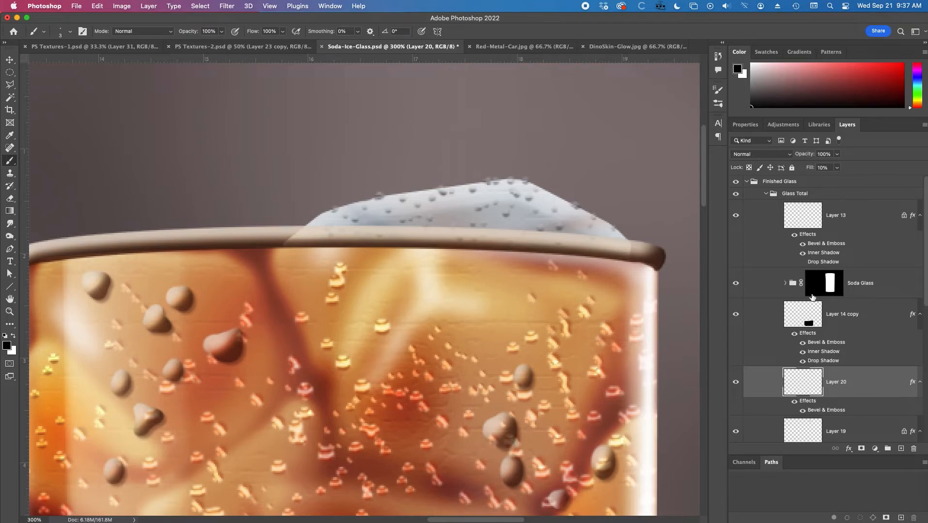
# Restore the dot layer's fill opacity to 100%, lock its transparent pixels and recolor the dots grey-blue #7e8d9e.
pyautogui.moveTo(809, 169); pyautogui.dragTo(921, 171)
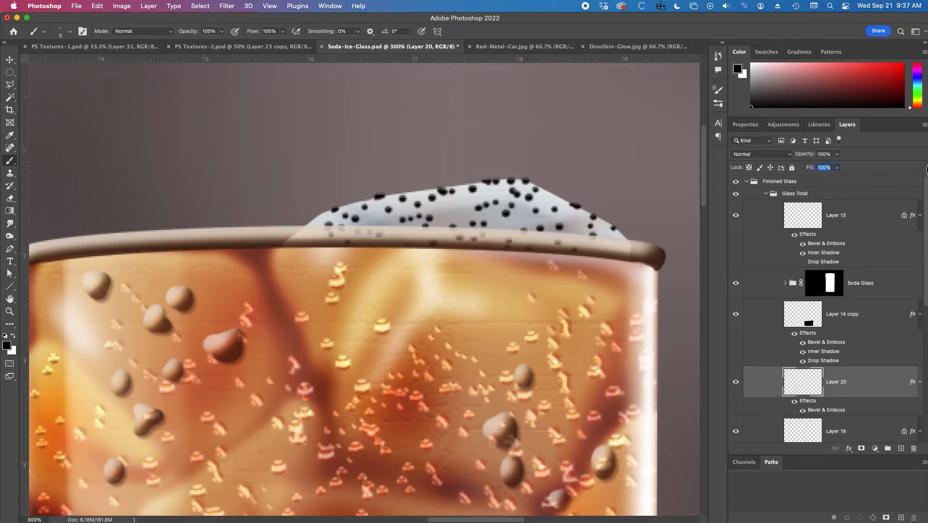
pyautogui.click(748, 167)
pyautogui.click(7, 346)
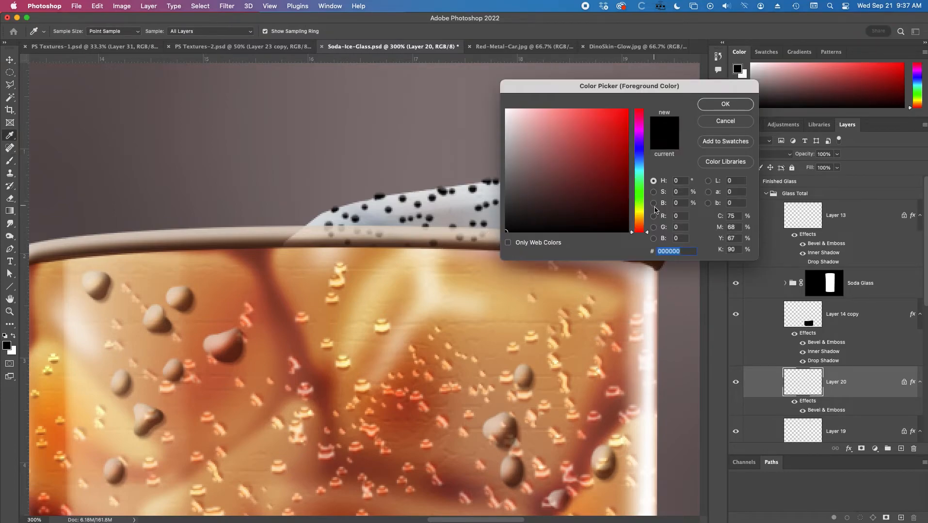
pyautogui.click(640, 159)
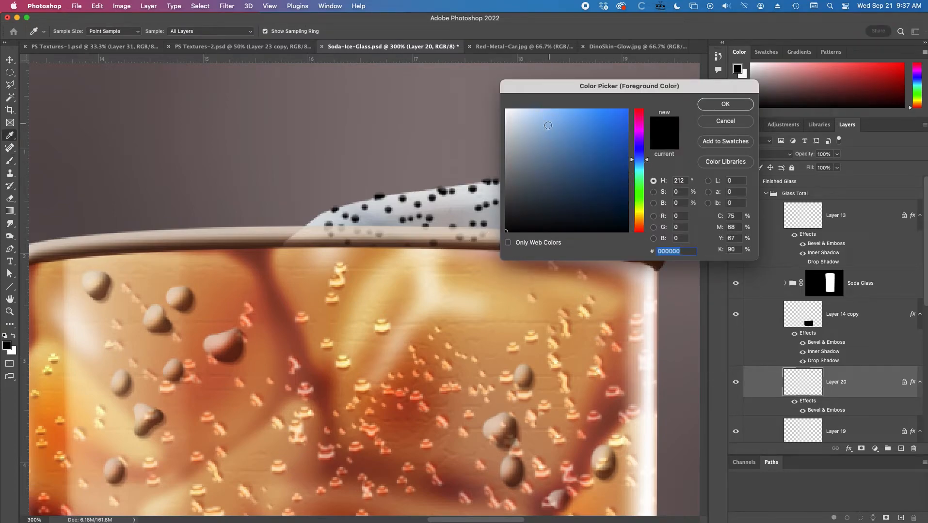
pyautogui.click(531, 129)
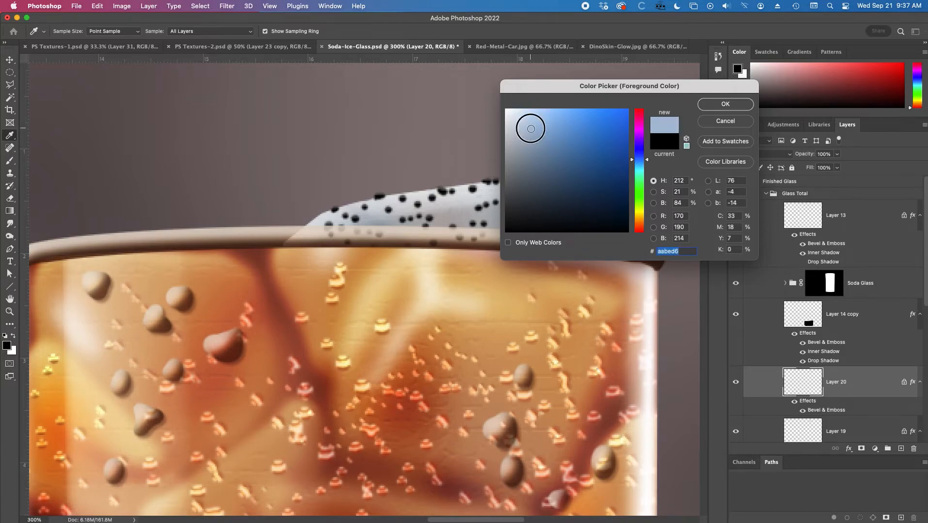
pyautogui.click(530, 155)
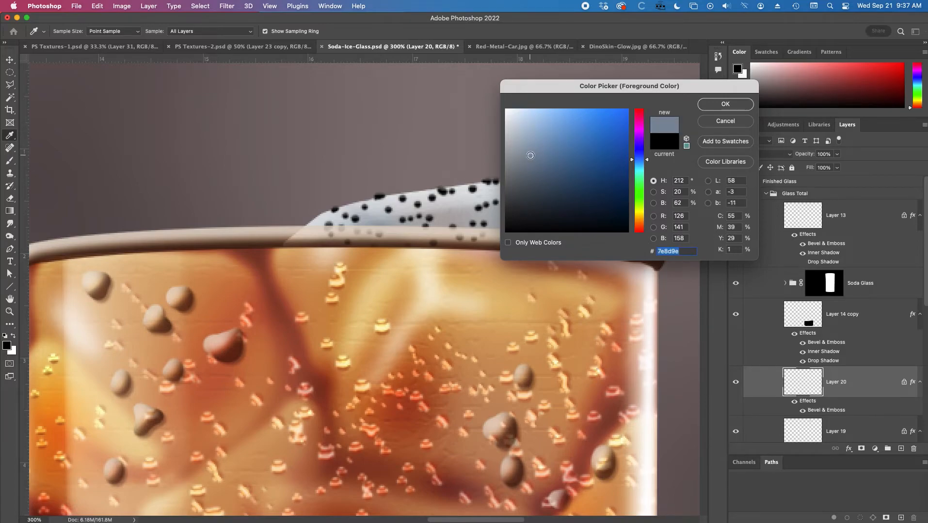
pyautogui.click(727, 104)
pyautogui.hotkey('alt', 'Delete')
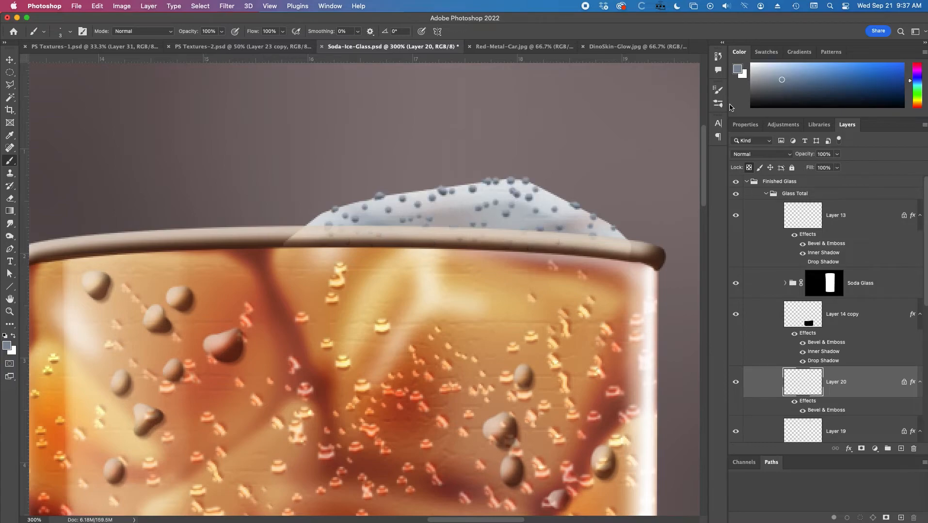
# Lower the dot layer's fill opacity to 15% and check the droplets against the whole upper glass.
pyautogui.moveTo(810, 168); pyautogui.dragTo(770, 169)
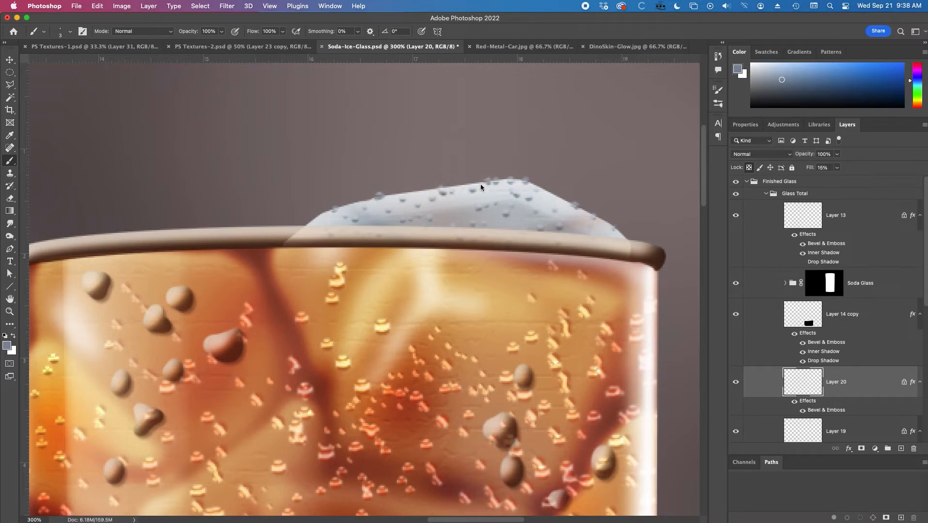
pyautogui.keyDown('alt'); pyautogui.click(470, 236); pyautogui.keyUp('alt')
pyautogui.keyDown('alt'); pyautogui.click(502, 297); pyautogui.keyUp('alt')
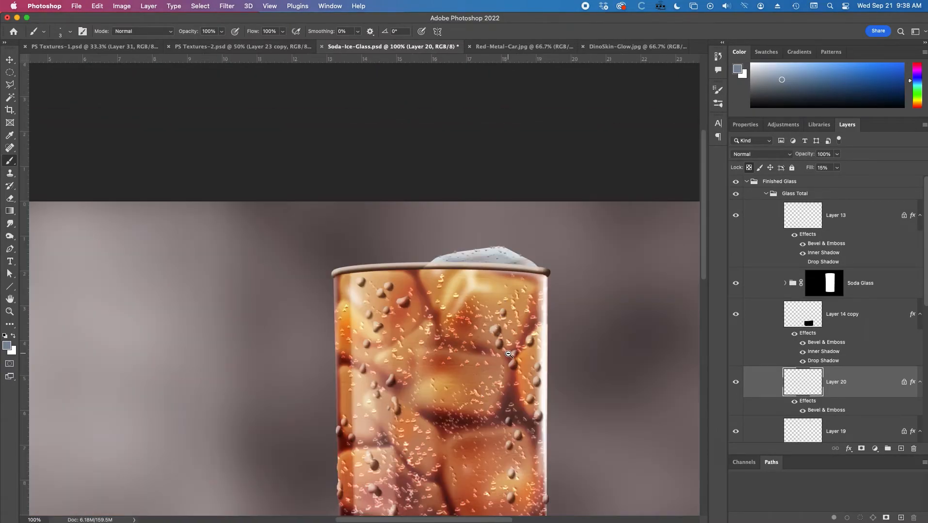
pyautogui.moveTo(507, 354); pyautogui.dragTo(487, 292)
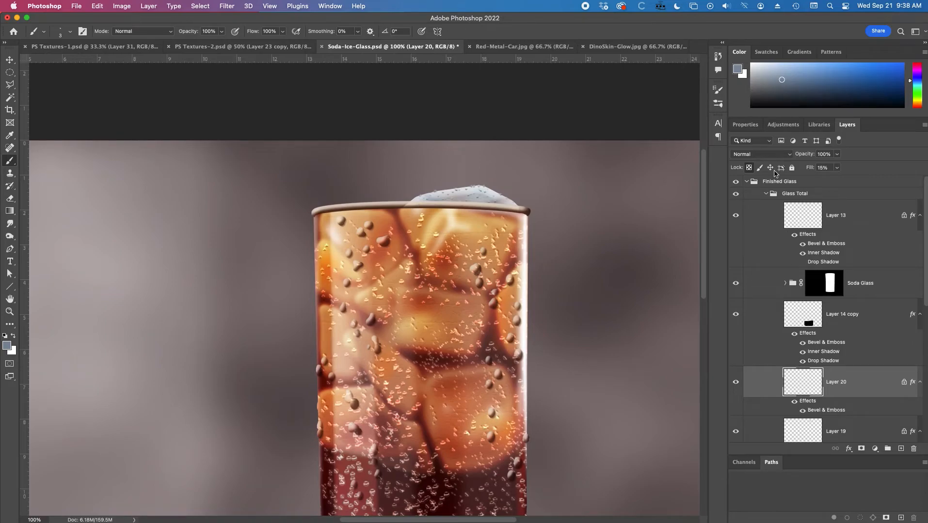
# Unlock the dot layer's transparent pixels and soften the dots with a 0.5 px Gaussian Blur.
pyautogui.click(227, 6)
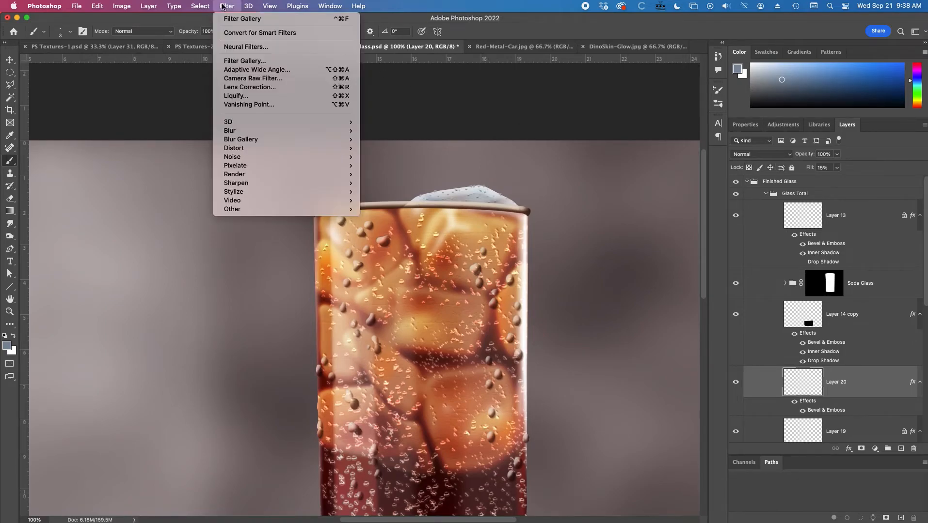
pyautogui.moveTo(243, 130)
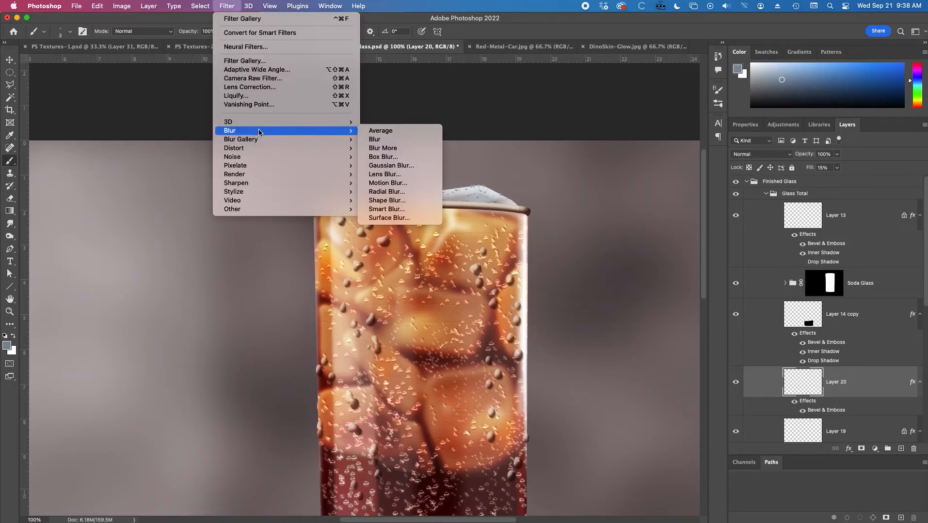
pyautogui.click(397, 144)
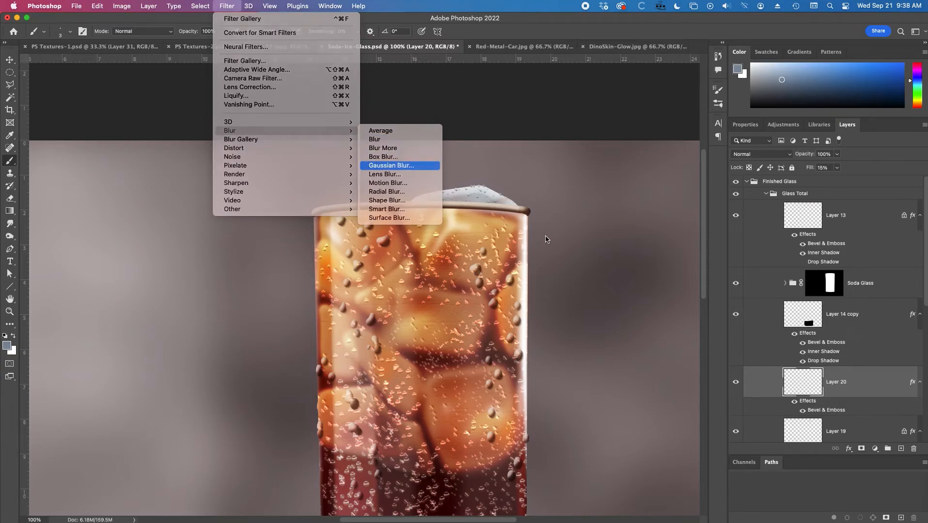
pyautogui.click(390, 165)
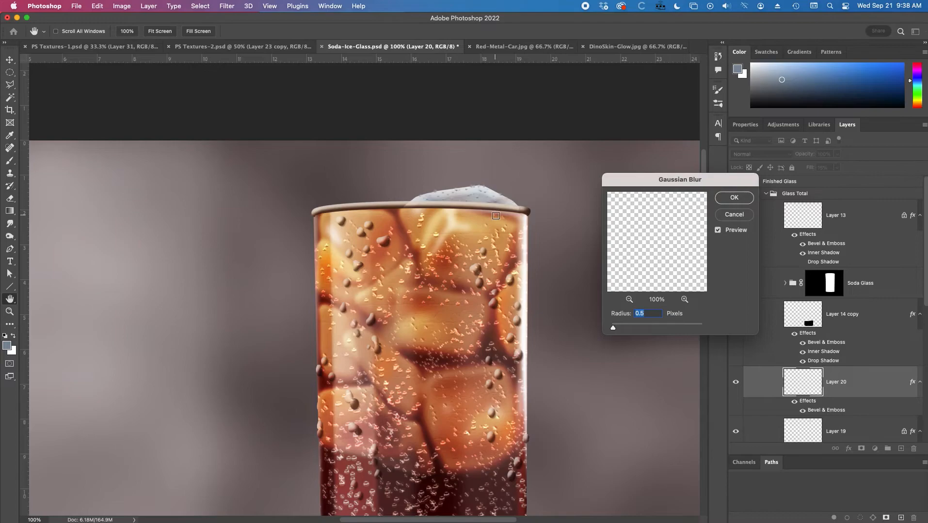
pyautogui.click(733, 197)
pyautogui.keyDown('super'); pyautogui.click(471, 207); pyautogui.keyUp('super')
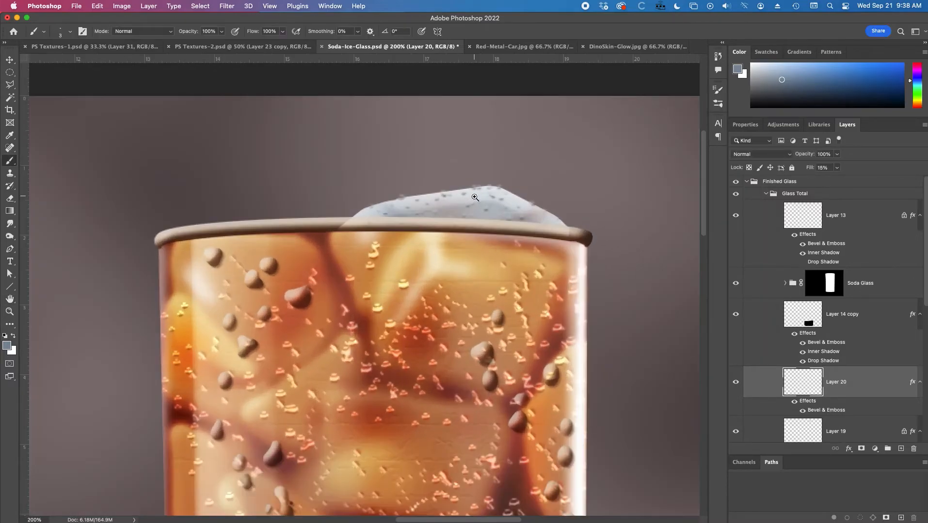
pyautogui.keyDown('super'); pyautogui.click(480, 212); pyautogui.keyUp('super')
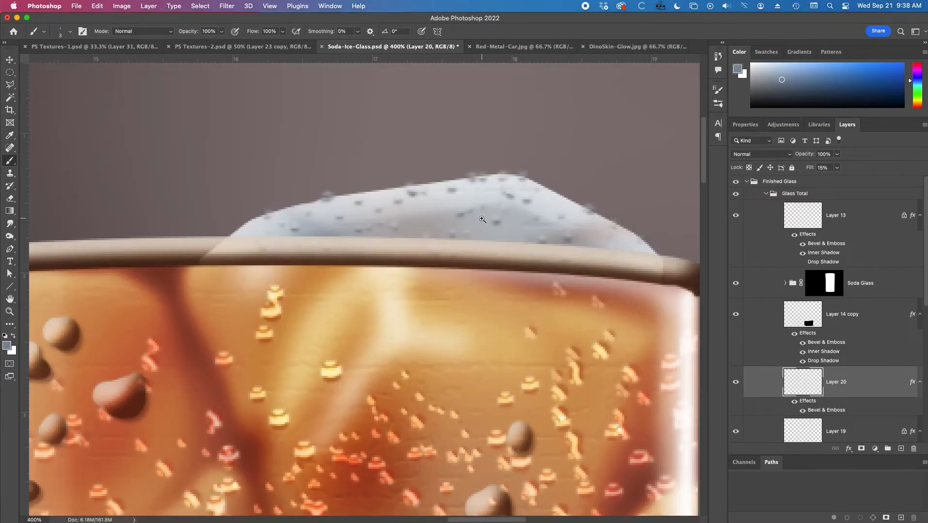
# Fade the Gaussian Blur on the dots to a lower opacity in Normal mode.
pyautogui.click(97, 6)
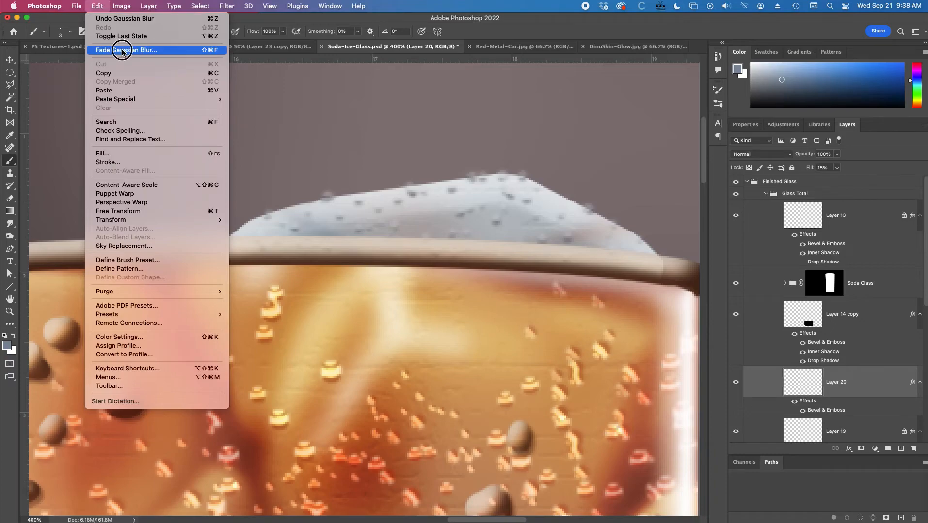
pyautogui.click(121, 51)
pyautogui.click(331, 154)
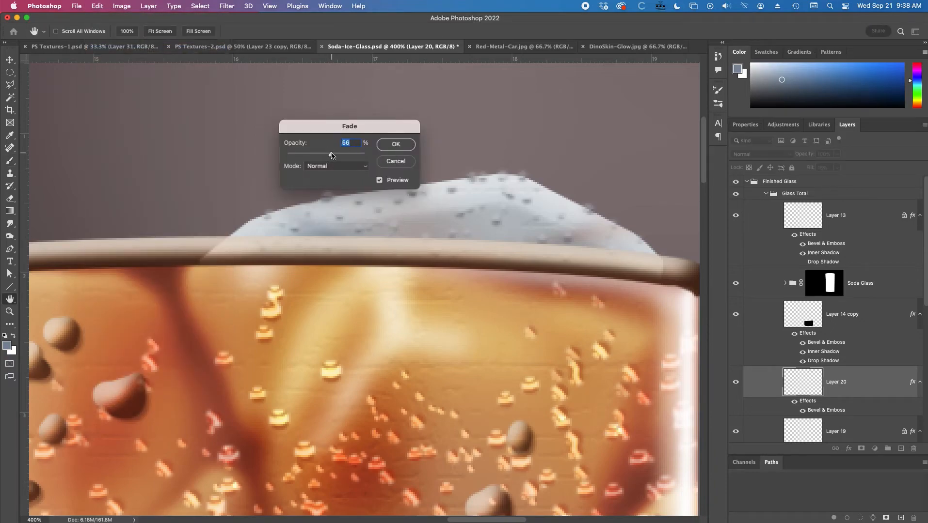
pyautogui.click(314, 156)
pyautogui.click(393, 145)
pyautogui.keyDown('alt'); pyautogui.click(460, 194); pyautogui.keyUp('alt')
pyautogui.keyDown('alt'); pyautogui.click(460, 195); pyautogui.keyUp('alt')
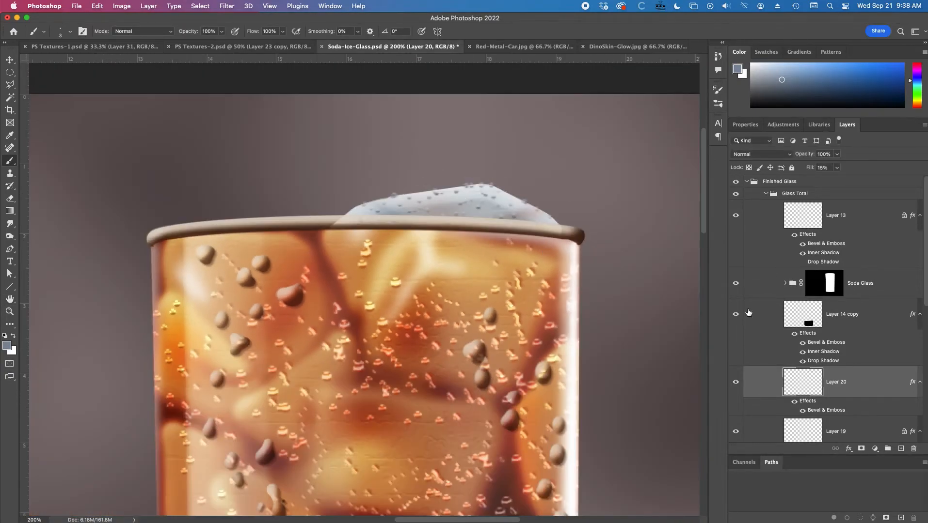
# Select the dot layer together with the ice layer, Layer 19, and duplicate both.
pyautogui.scroll(-3, 836, 398)
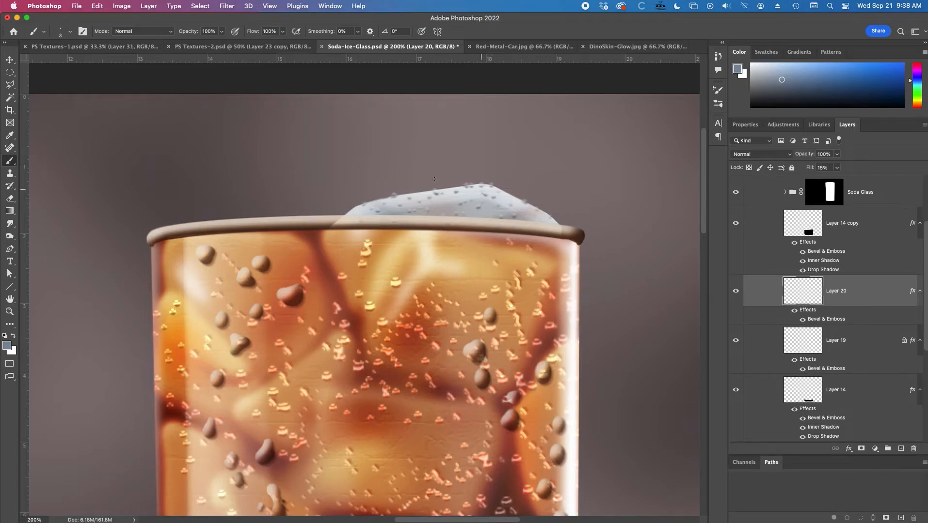
pyautogui.keyDown('shift'); pyautogui.click(850, 344); pyautogui.keyUp('shift')
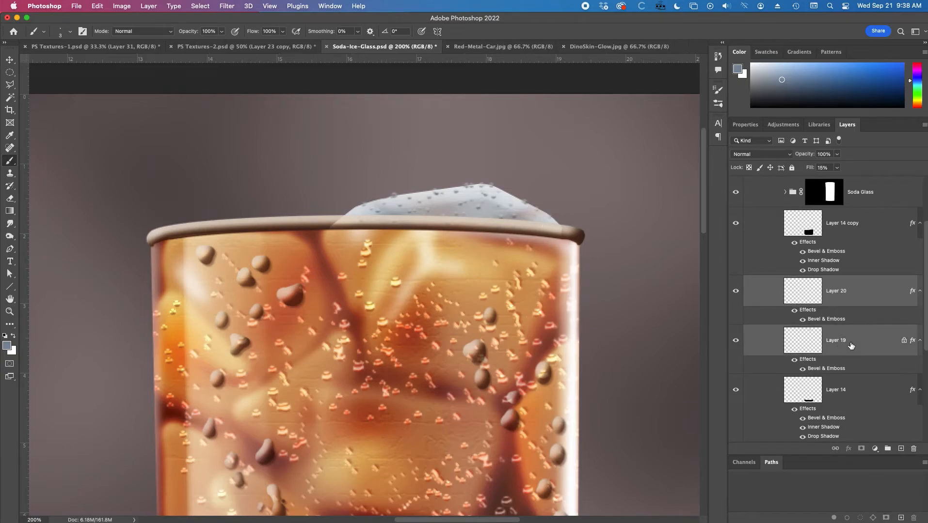
pyautogui.moveTo(869, 345); pyautogui.dragTo(900, 448)
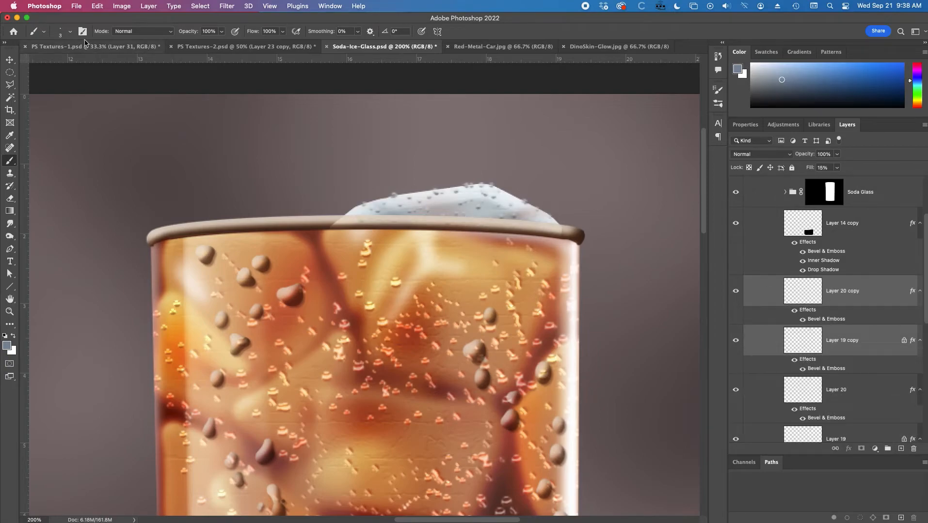
# Flip the duplicated ice and dot layers horizontally and move them over the rim's left half.
pyautogui.click(97, 6)
pyautogui.moveTo(136, 220)
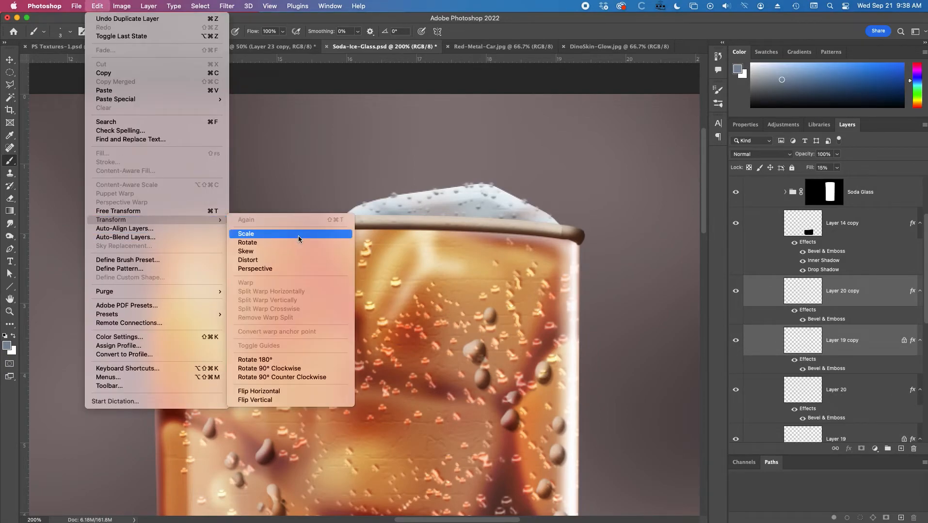
pyautogui.click(290, 391)
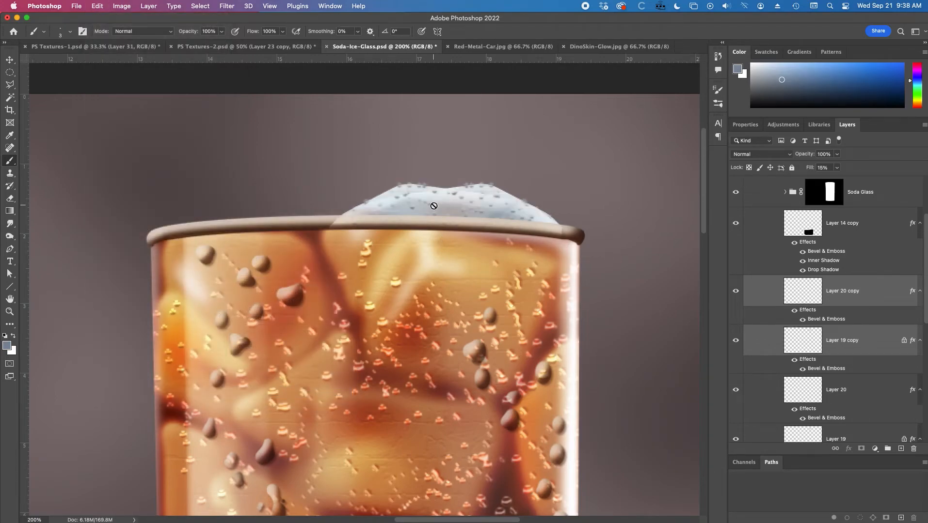
pyautogui.press('v')
pyautogui.moveTo(425, 207)
pyautogui.mouseDown()
pyautogui.moveTo(329, 192)
pyautogui.moveTo(275, 191)
pyautogui.moveTo(276, 198)
pyautogui.mouseUp()
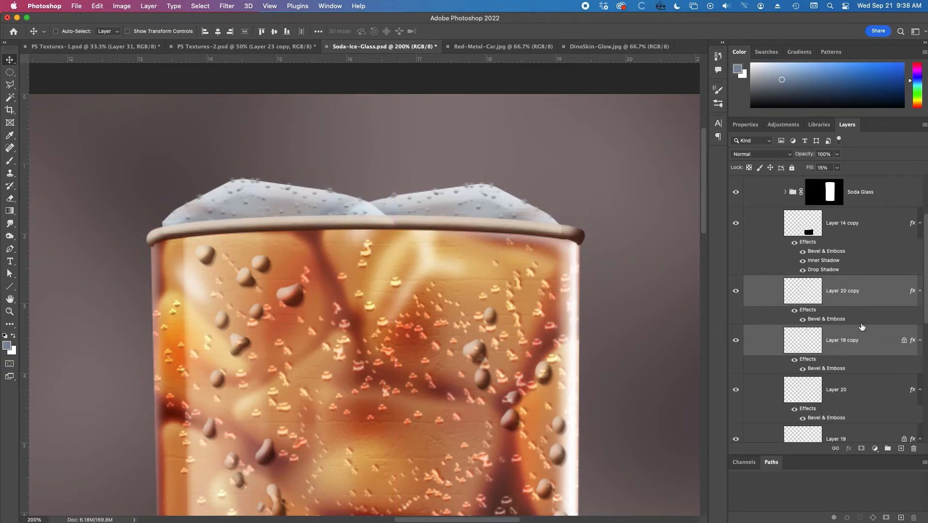
# Reorder the duplicated ice and dot layers below Layer 19 and lower the left chunk slightly behind the rim.
pyautogui.scroll(-4, 861, 332)
pyautogui.scroll(3, 862, 332)
pyautogui.moveTo(868, 230); pyautogui.dragTo(855, 352)
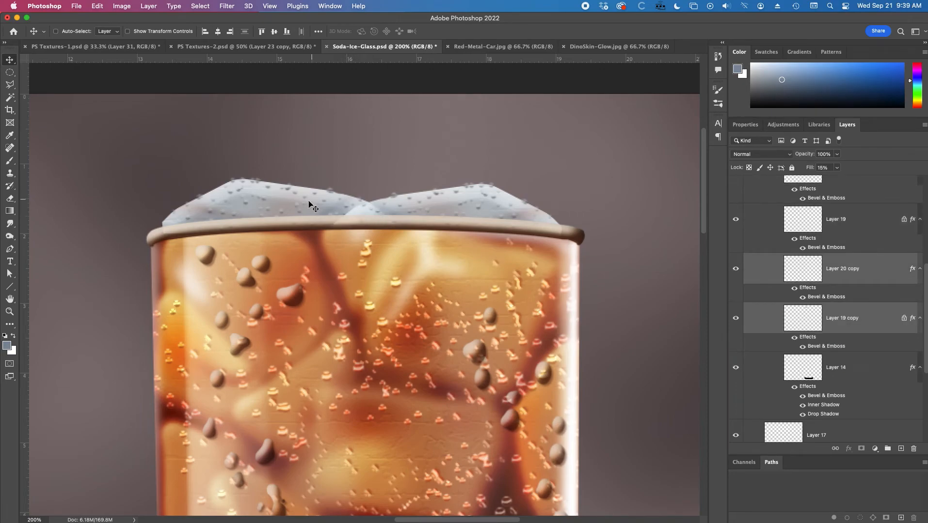
pyautogui.moveTo(290, 199); pyautogui.dragTo(290, 201)
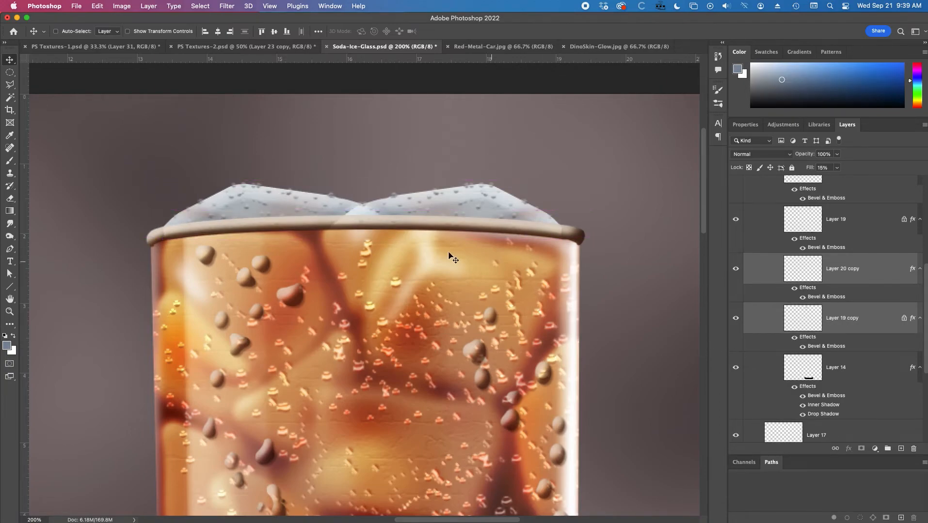
# Transform the left ice chunk and its dots to about 92% width and nudge them slightly down.
pyautogui.click(96, 5)
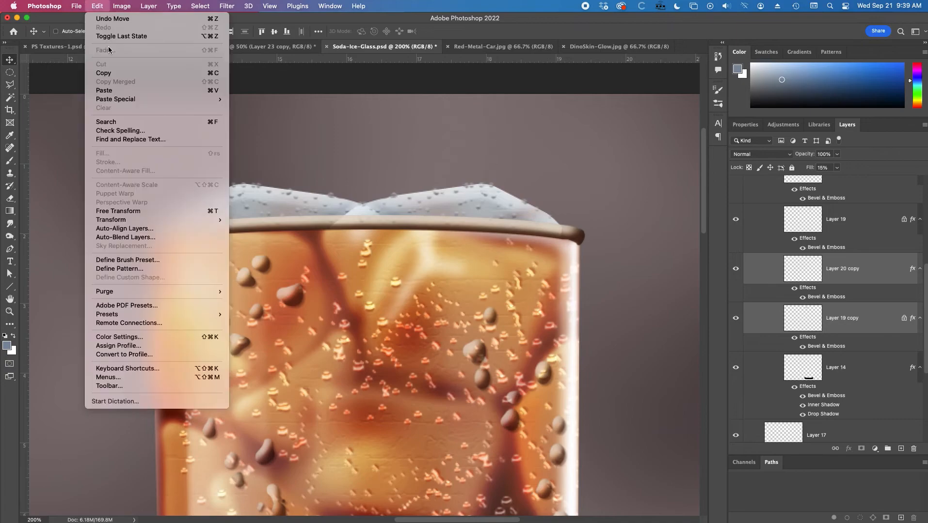
pyautogui.moveTo(154, 221)
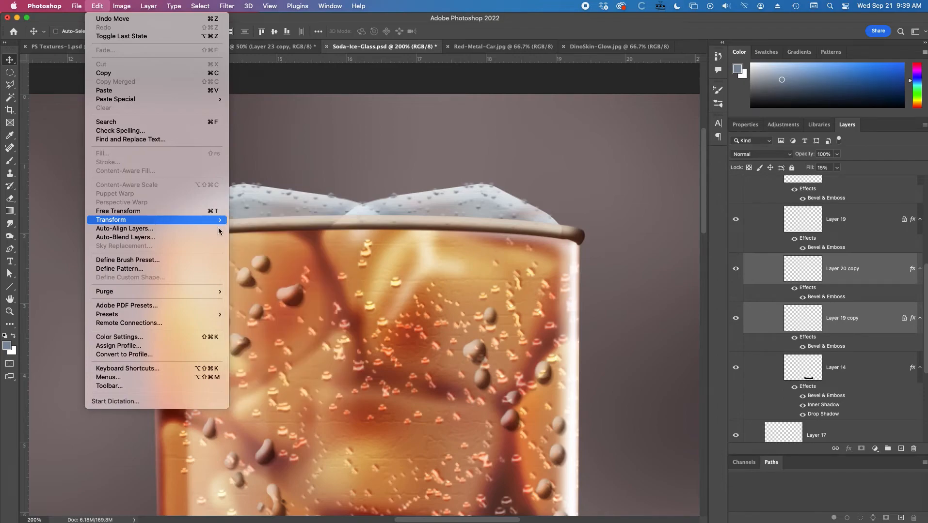
pyautogui.press('Escape')
pyautogui.press('super+t')
pyautogui.moveTo(401, 213); pyautogui.dragTo(384, 214)
pyautogui.moveTo(384, 214); pyautogui.dragTo(382, 213)
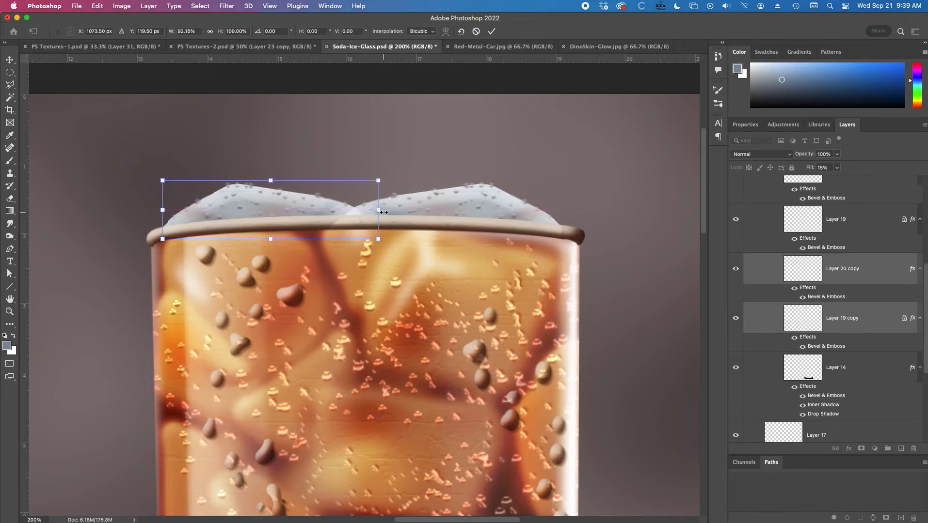
pyautogui.moveTo(380, 210); pyautogui.dragTo(379, 218)
pyautogui.press('Return')
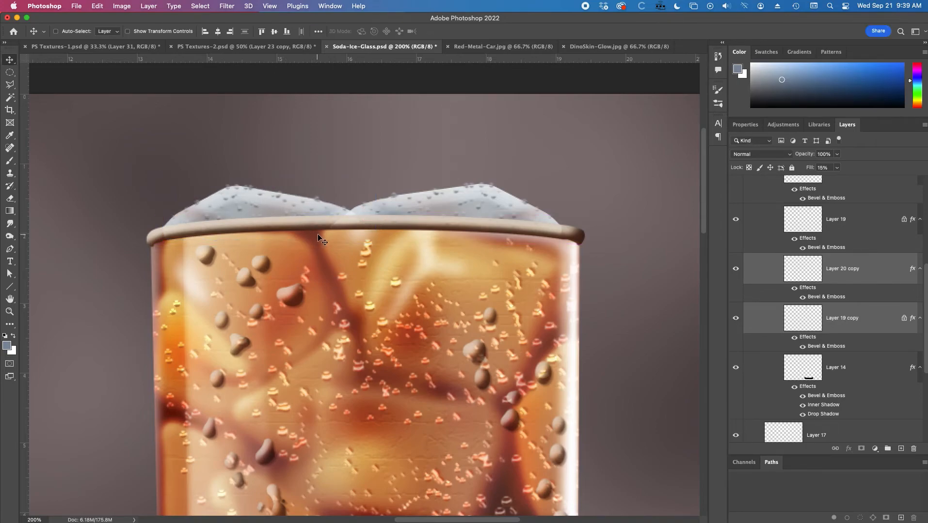
# Narrow the left ice chunk further and reduce its height so it ends near the right chunk's edge.
pyautogui.press('super+t')
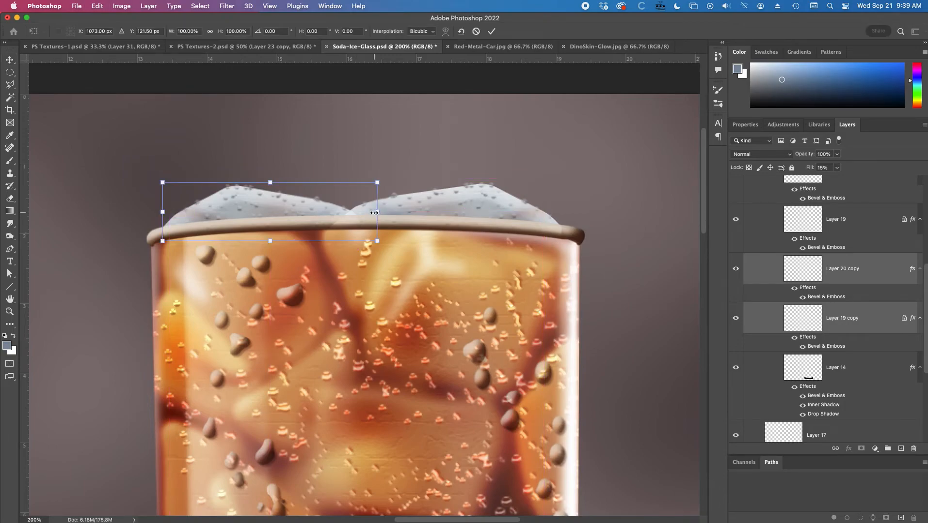
pyautogui.moveTo(375, 213); pyautogui.dragTo(341, 213)
pyautogui.moveTo(252, 183); pyautogui.dragTo(252, 189)
pyautogui.press('Return')
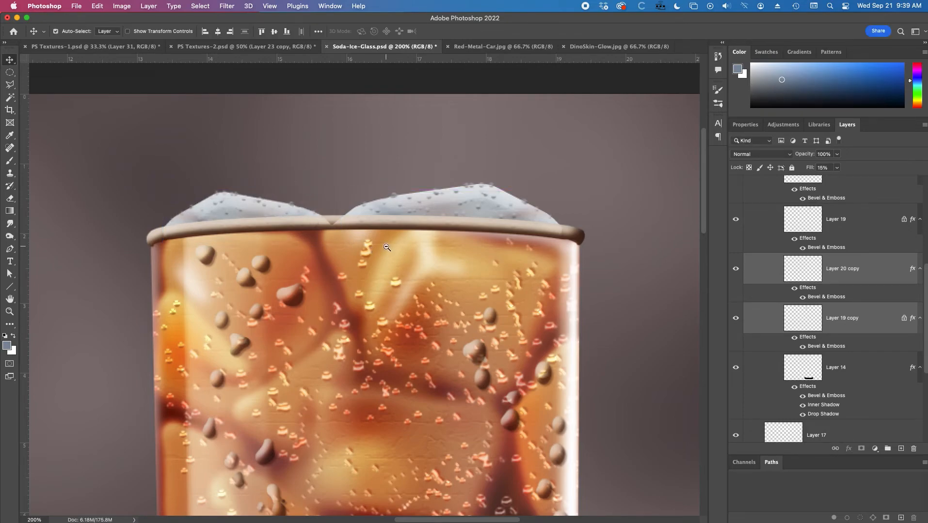
# Select Layer 20 and Layer 19 together and stretch the right ice chunk leftward to about 103% width.
pyautogui.scroll(3, 809, 305)
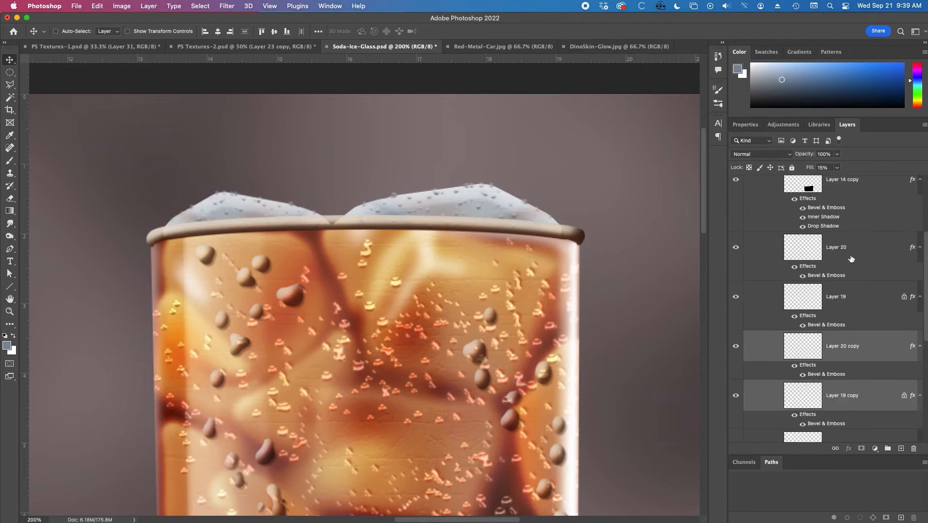
pyautogui.click(845, 265)
pyautogui.keyDown('shift'); pyautogui.click(842, 292); pyautogui.keyUp('shift')
pyautogui.press('super+t')
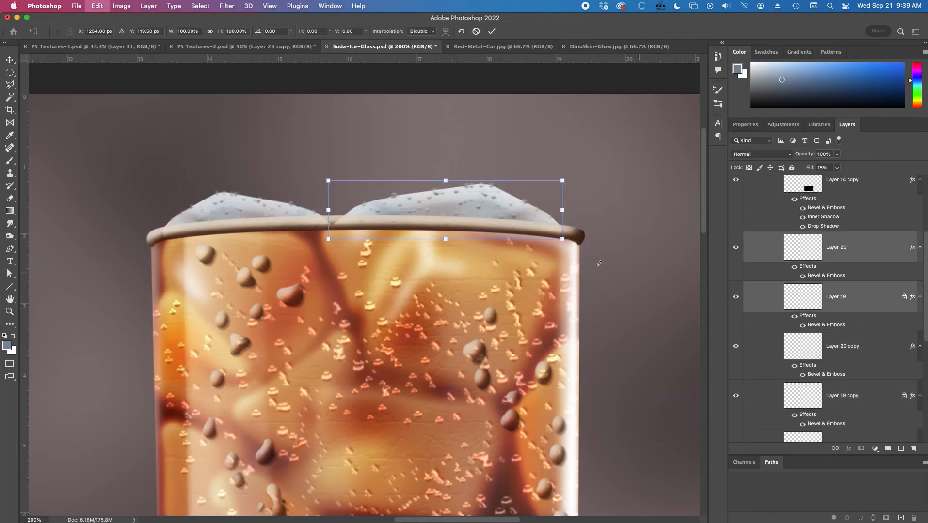
pyautogui.moveTo(328, 210); pyautogui.dragTo(321, 210)
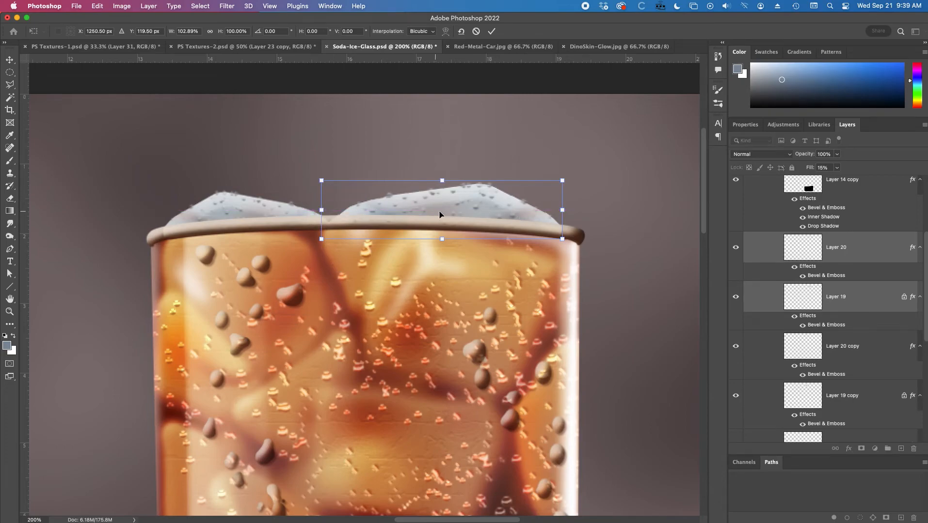
pyautogui.press('Return')
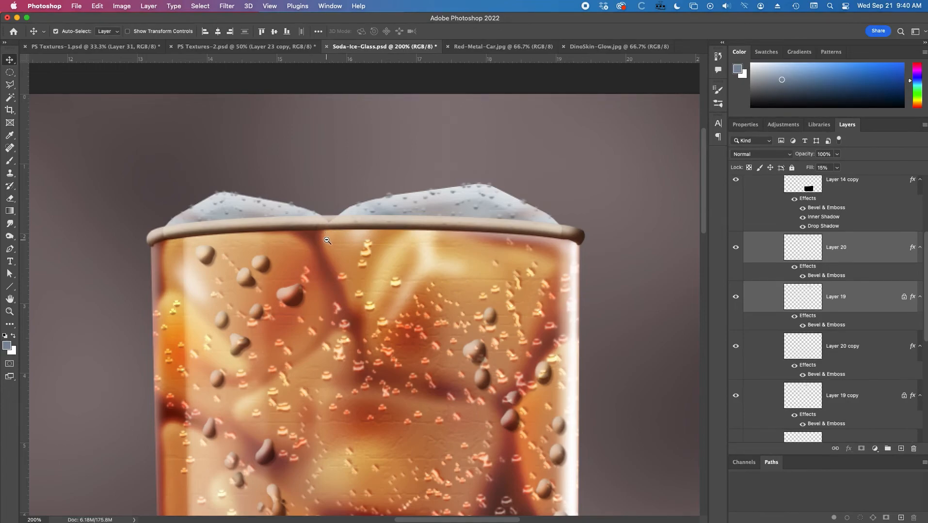
# Check the ice on the whole glass, identify the left chunk's layer by toggling its visibility, and select Layer 19 copy.
pyautogui.keyDown('alt'); pyautogui.click(312, 254); pyautogui.keyUp('alt')
pyautogui.moveTo(384, 292); pyautogui.dragTo(408, 218)
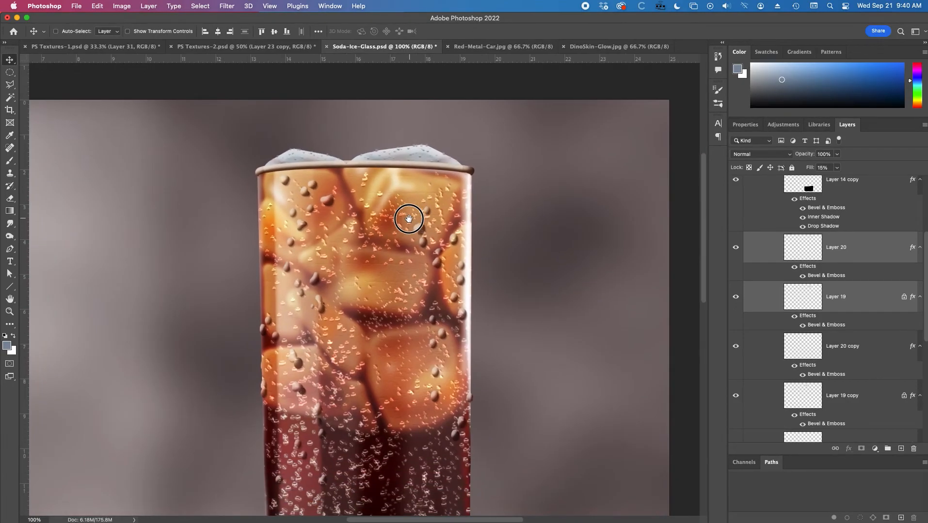
pyautogui.keyDown('alt'); pyautogui.click(354, 164); pyautogui.keyUp('alt')
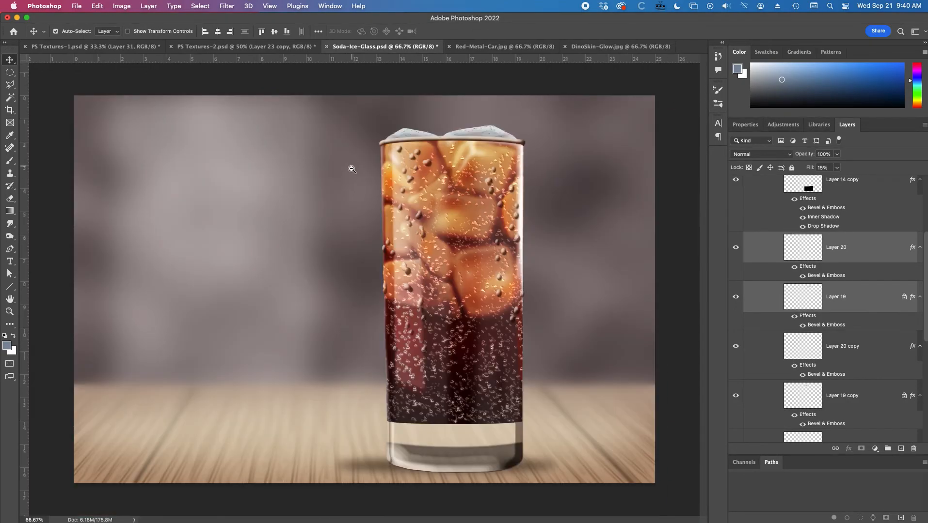
pyautogui.keyDown('super'); pyautogui.click(422, 133); pyautogui.keyUp('super')
pyautogui.keyDown('super'); pyautogui.click(438, 141); pyautogui.keyUp('super')
pyautogui.keyDown('super'); pyautogui.click(413, 215); pyautogui.keyUp('super')
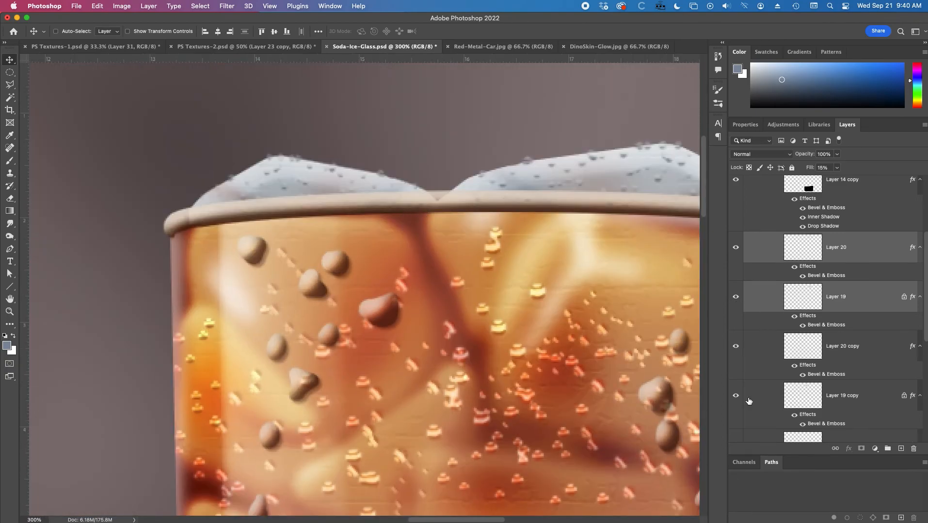
pyautogui.click(735, 396)
pyautogui.click(735, 396)
pyautogui.click(830, 394)
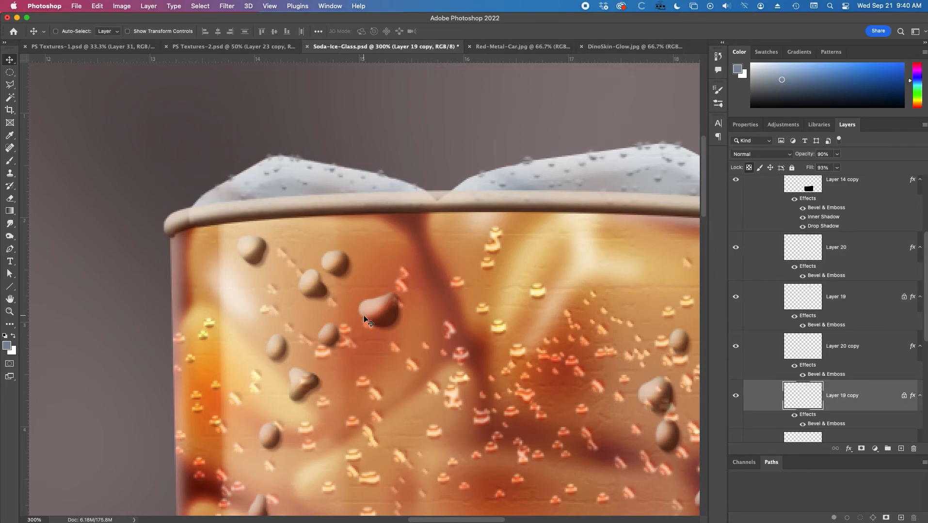
# Set up a 12 px hard round brush with white as the foreground color.
pyautogui.press('b')
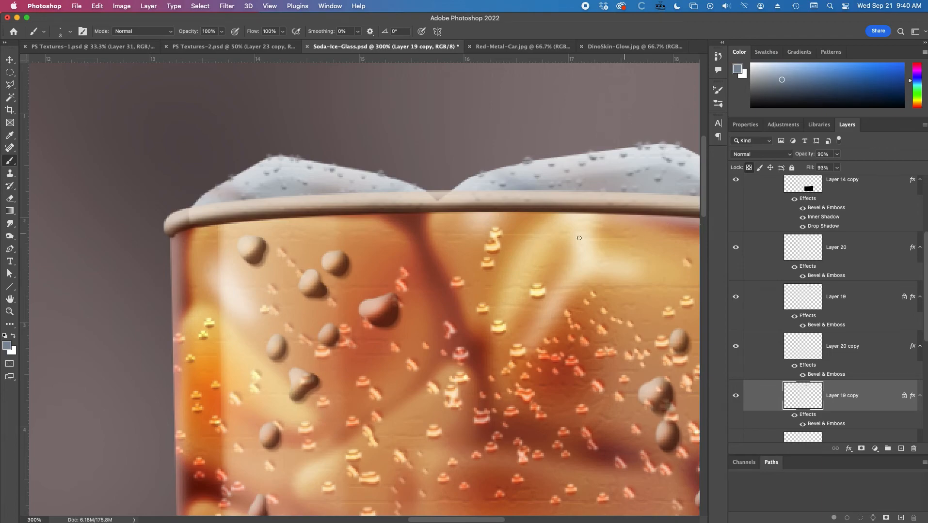
pyautogui.press('x')
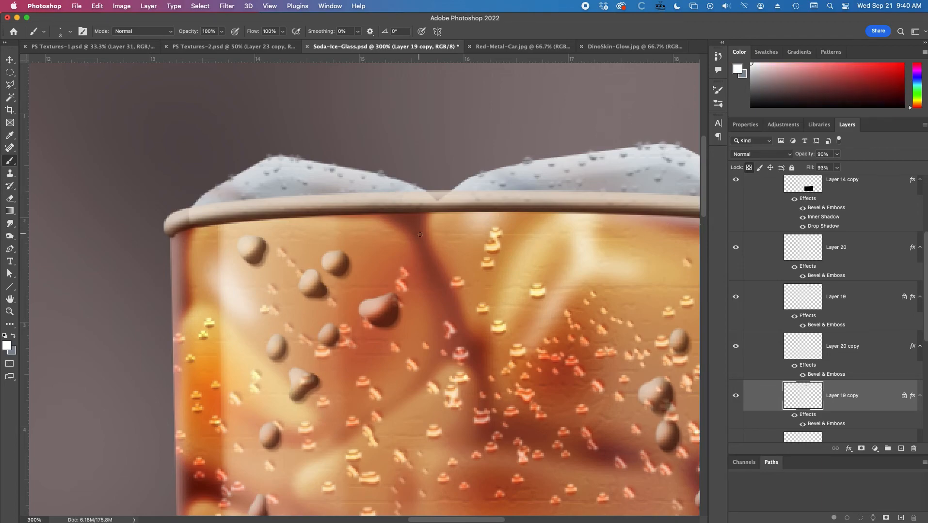
pyautogui.rightClick(425, 236)
pyautogui.moveTo(472, 257); pyautogui.dragTo(478, 258)
pyautogui.write('12')
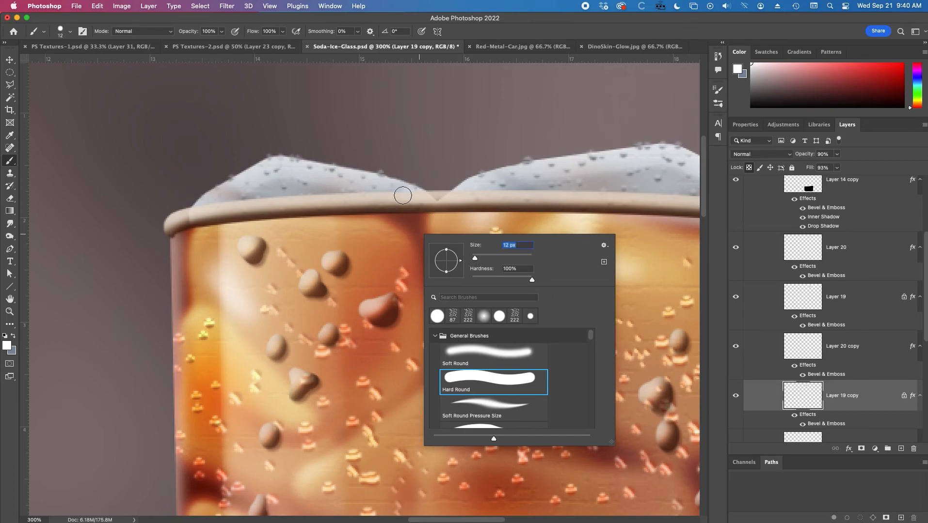
pyautogui.press('Return')
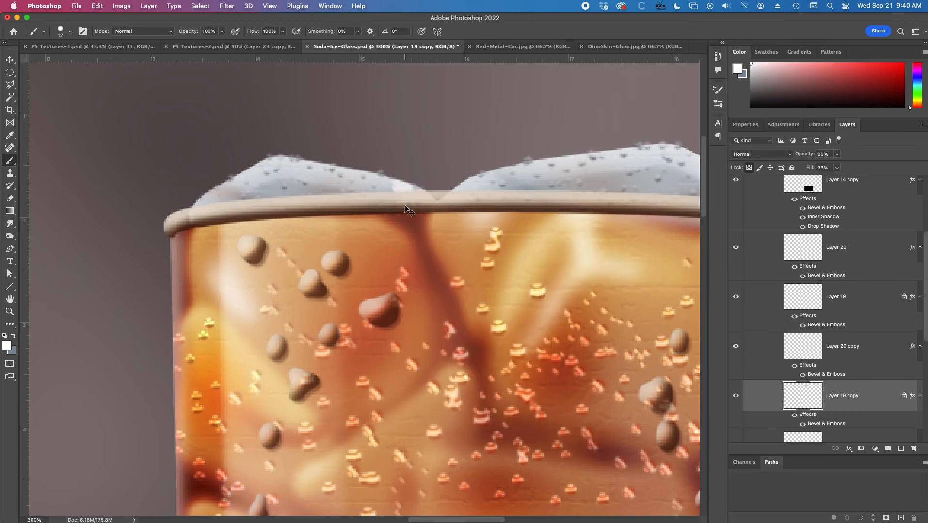
# Unlock Layer 19 copy's transparent pixels, sample the ice's light grey, and undo a trial dab on the left chunk.
pyautogui.click(748, 168)
pyautogui.keyDown('alt'); pyautogui.click(384, 184); pyautogui.keyUp('alt')
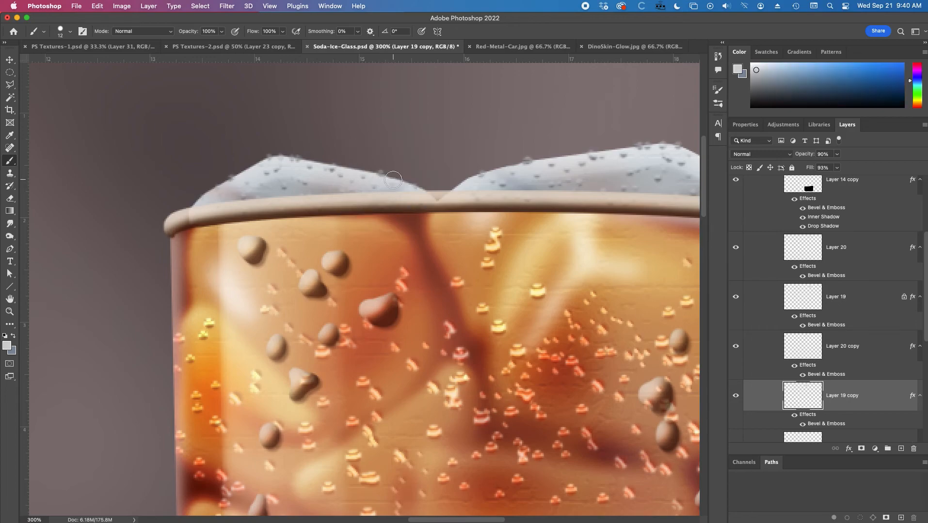
pyautogui.click(393, 181)
pyautogui.press('super+z')
# Reduce the brush to 6 px and paint irregular bumps along the left ice chunk's right-hand slope using sampled ice grey.
pyautogui.keyDown('super'); pyautogui.click(396, 185); pyautogui.keyUp('super')
pyautogui.rightClick(395, 184)
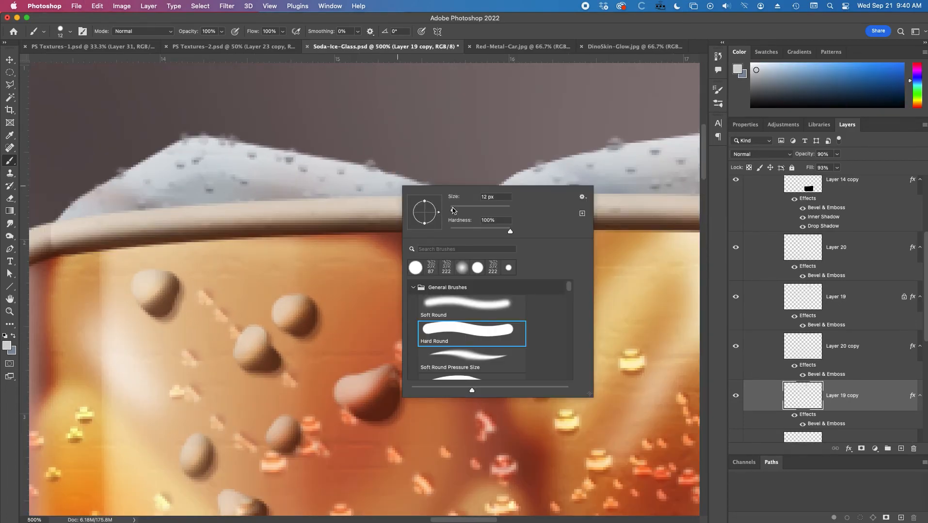
pyautogui.moveTo(450, 208); pyautogui.dragTo(449, 207)
pyautogui.press('Return')
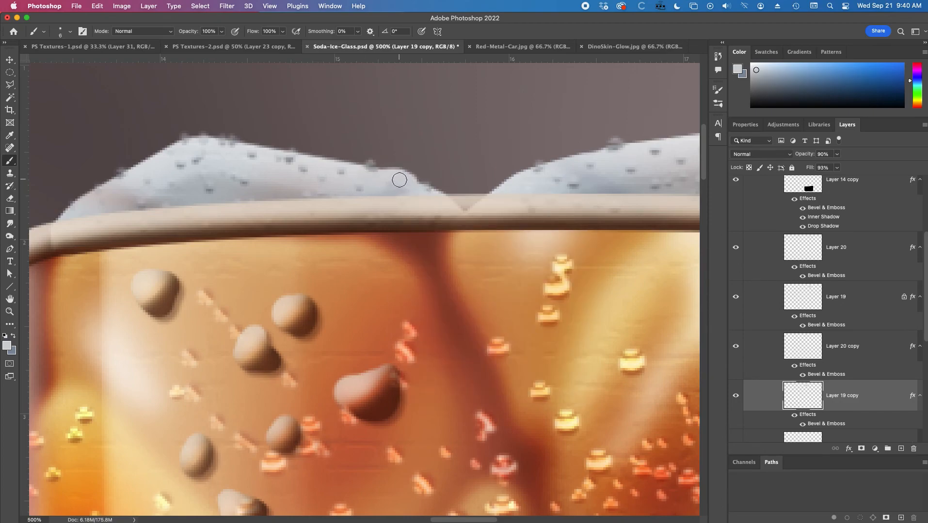
pyautogui.keyDown('alt'); pyautogui.click(239, 163); pyautogui.keyUp('alt')
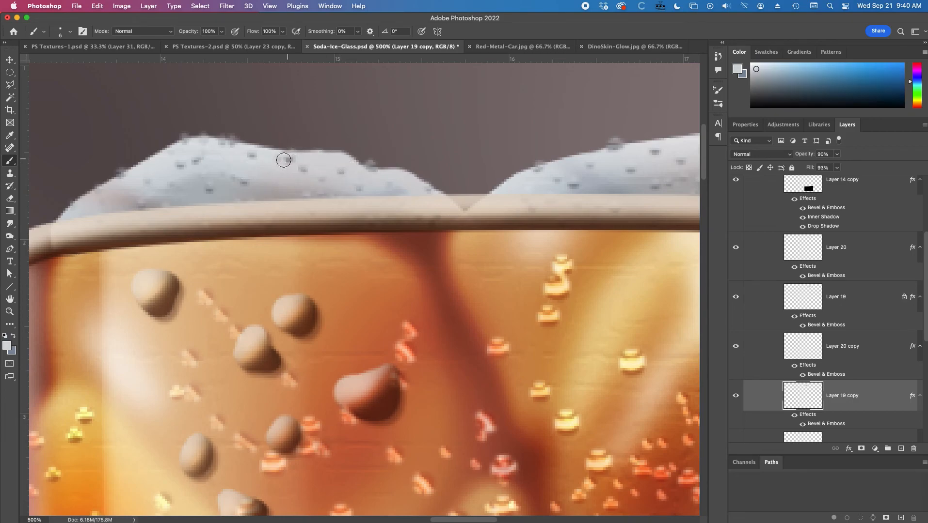
pyautogui.keyDown('alt'); pyautogui.keyDown('super'); pyautogui.click(369, 180); pyautogui.keyUp('super'); pyautogui.keyUp('alt')
pyautogui.keyDown('alt'); pyautogui.keyDown('super'); pyautogui.click(369, 179); pyautogui.keyUp('super'); pyautogui.keyUp('alt')
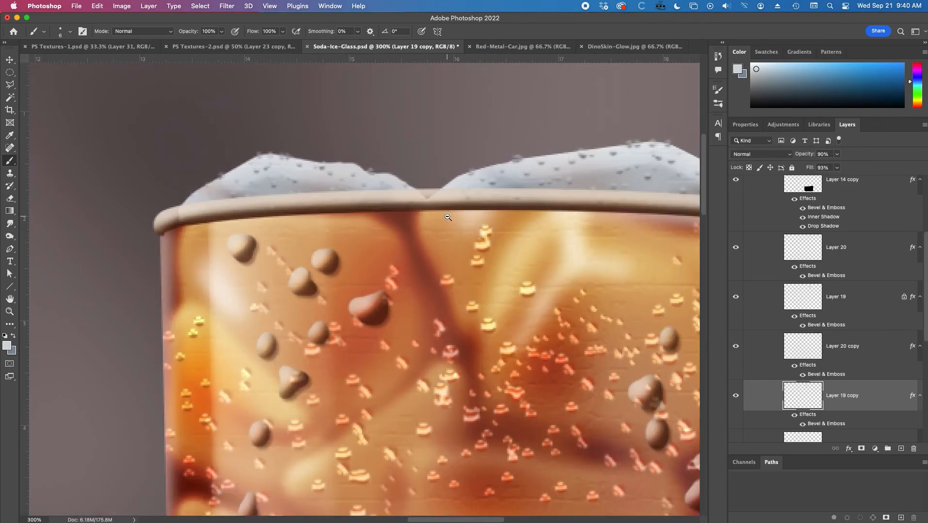
# Hide and reshow the Finished Glass group to compare the painted ice with the reference photo.
pyautogui.moveTo(454, 226); pyautogui.dragTo(417, 225)
pyautogui.keyDown('alt'); pyautogui.keyDown('super'); pyautogui.click(345, 178); pyautogui.keyUp('super'); pyautogui.keyUp('alt')
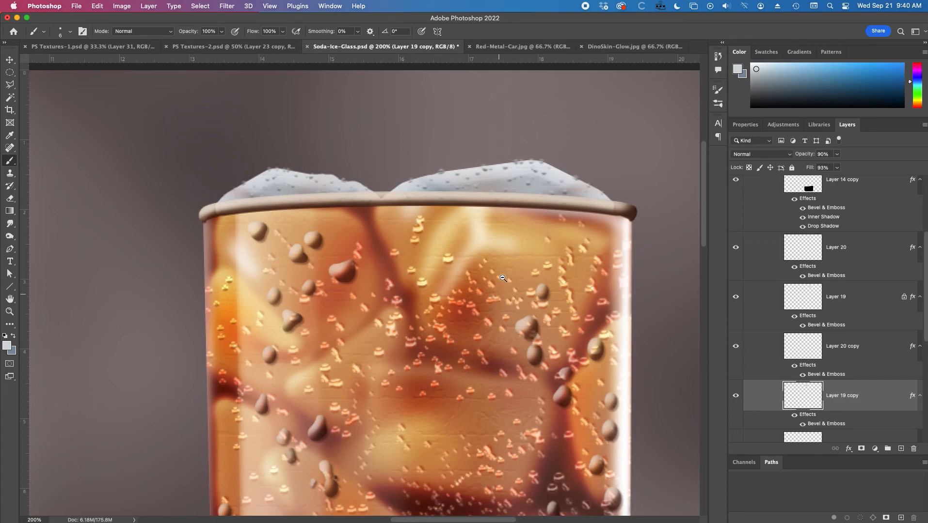
pyautogui.moveTo(921, 252); pyautogui.dragTo(830, 176)
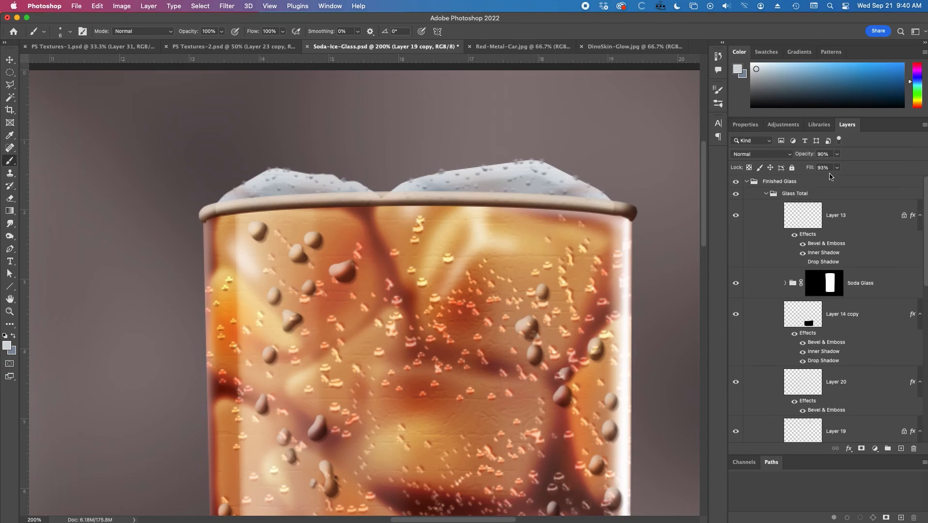
pyautogui.click(735, 182)
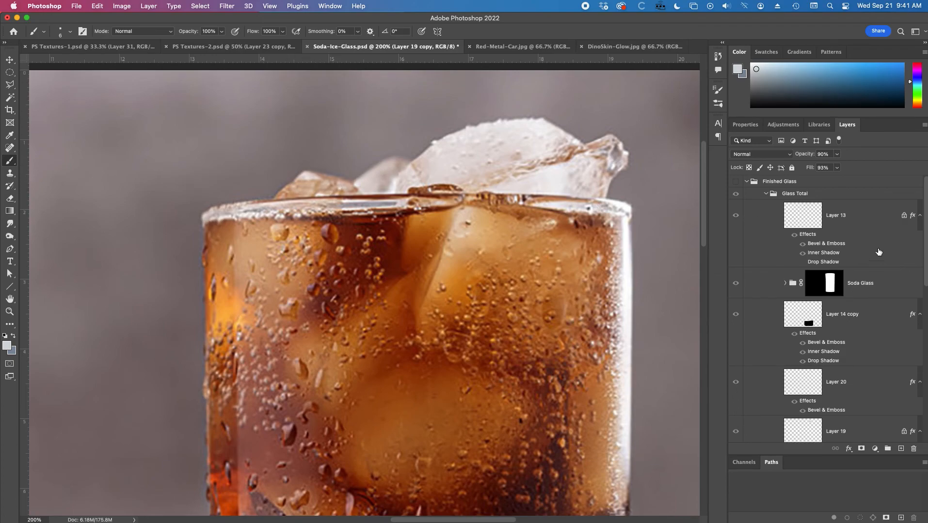
pyautogui.click(735, 182)
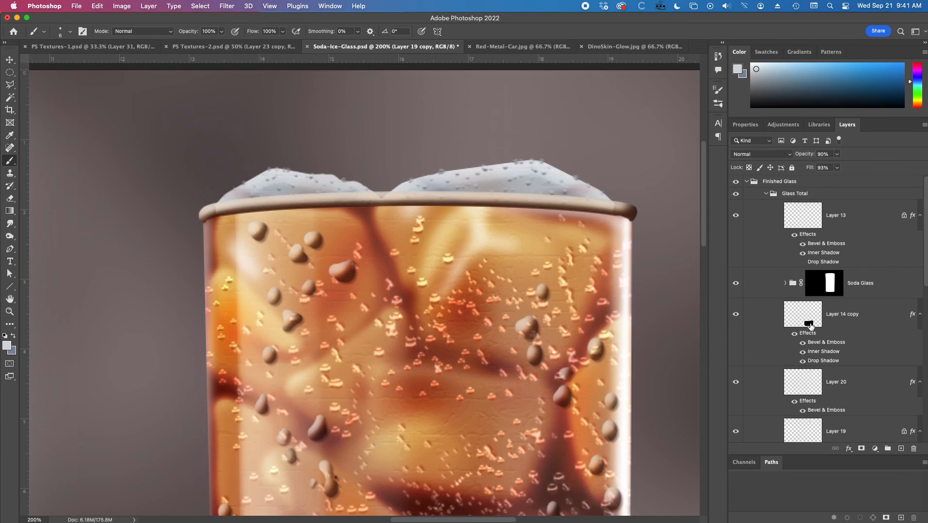
# Lock Layer 19 copy's transparent pixels and prepare a 59 px soft round brush at 9% flow with orange sampled from the soda.
pyautogui.scroll(-5, 841, 349)
pyautogui.scroll(-2, 852, 413)
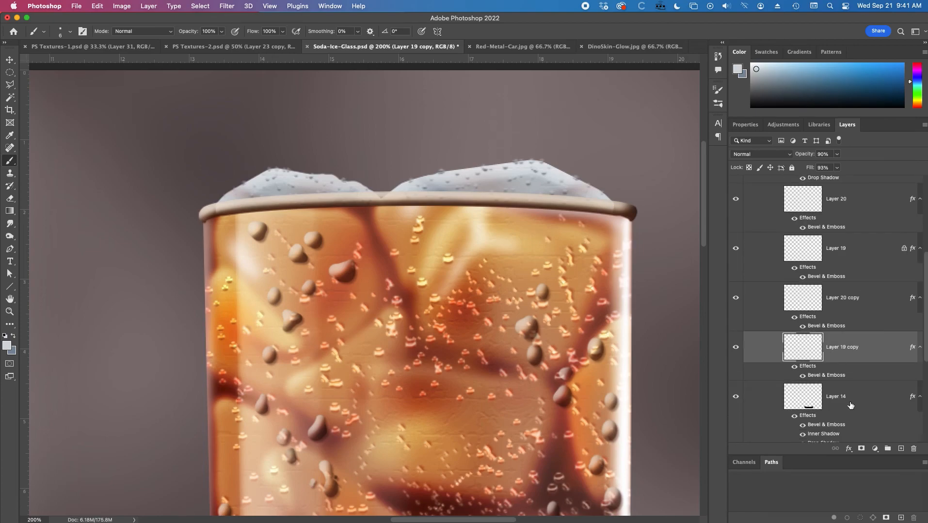
pyautogui.click(748, 167)
pyautogui.rightClick(441, 247)
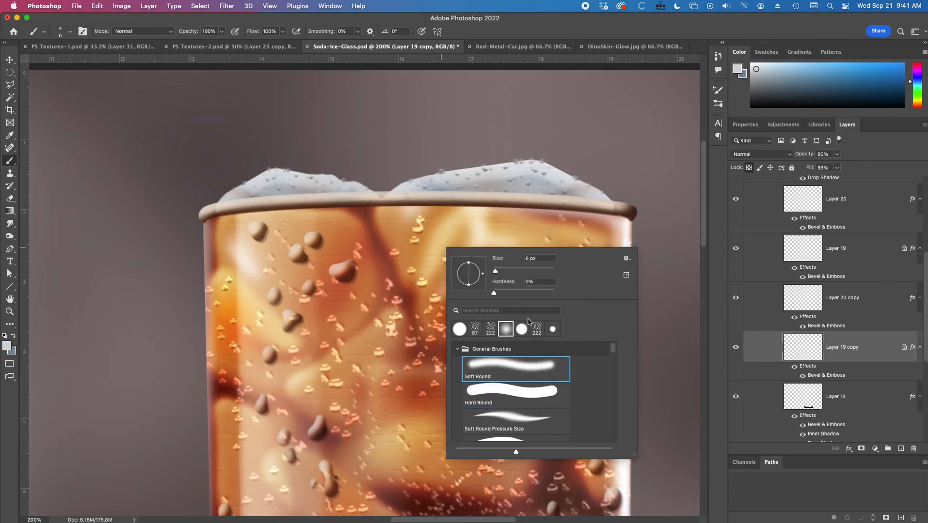
pyautogui.click(511, 271)
pyautogui.moveTo(252, 35); pyautogui.dragTo(209, 32)
pyautogui.keyDown('alt'); pyautogui.click(330, 233); pyautogui.keyUp('alt')
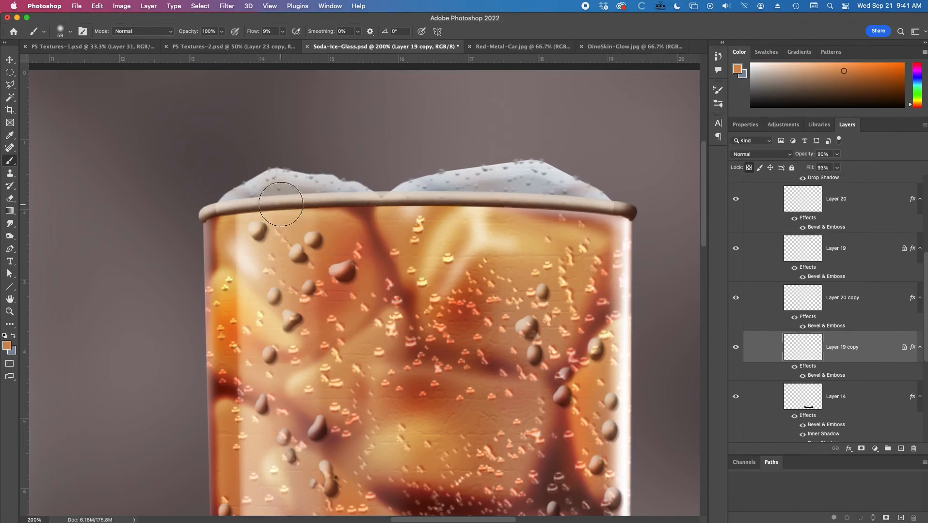
# Select the right ice chunk's layer, Layer 19, and check both chunks against the whole glass.
pyautogui.scroll(-1, 466, 331)
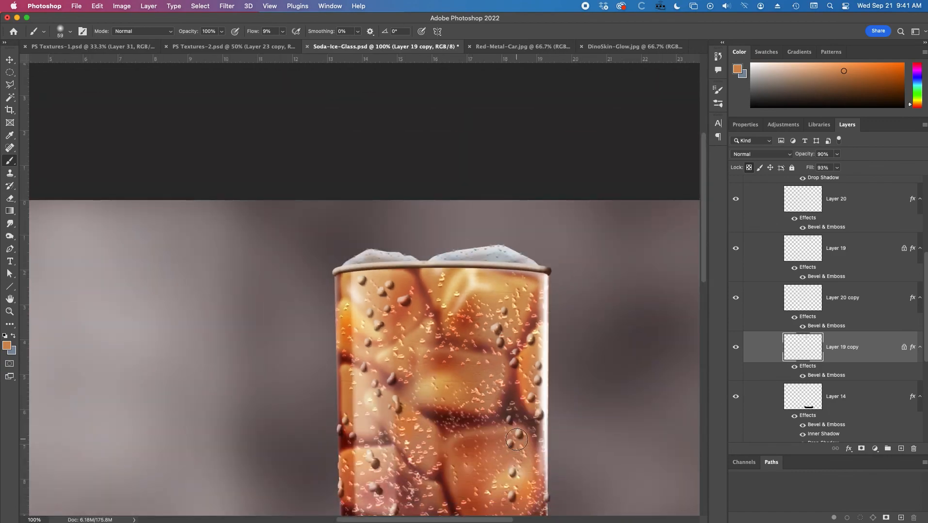
pyautogui.click(854, 266)
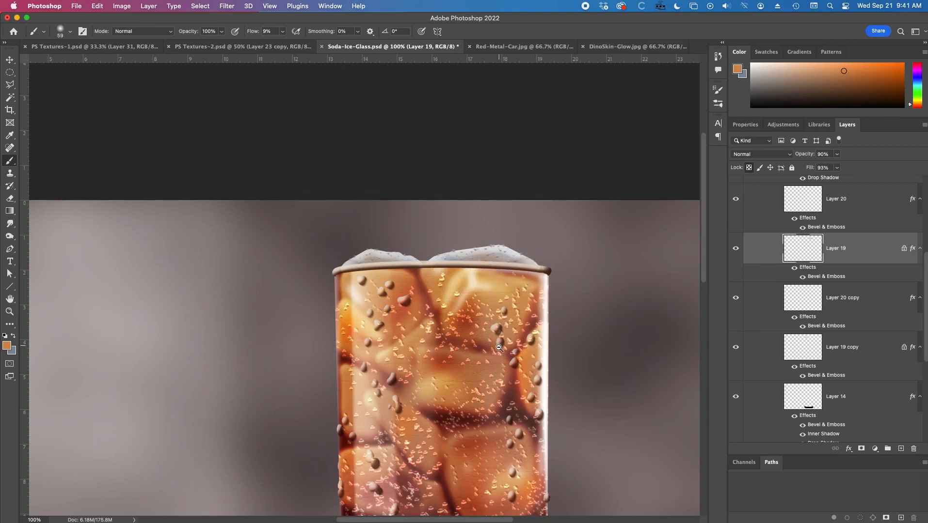
pyautogui.moveTo(493, 359); pyautogui.dragTo(482, 245)
pyautogui.press('super+minus')
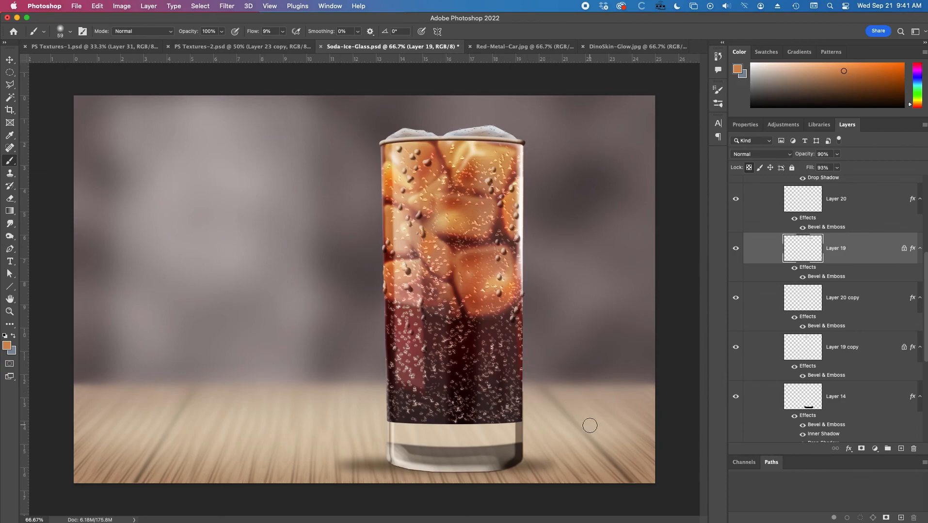